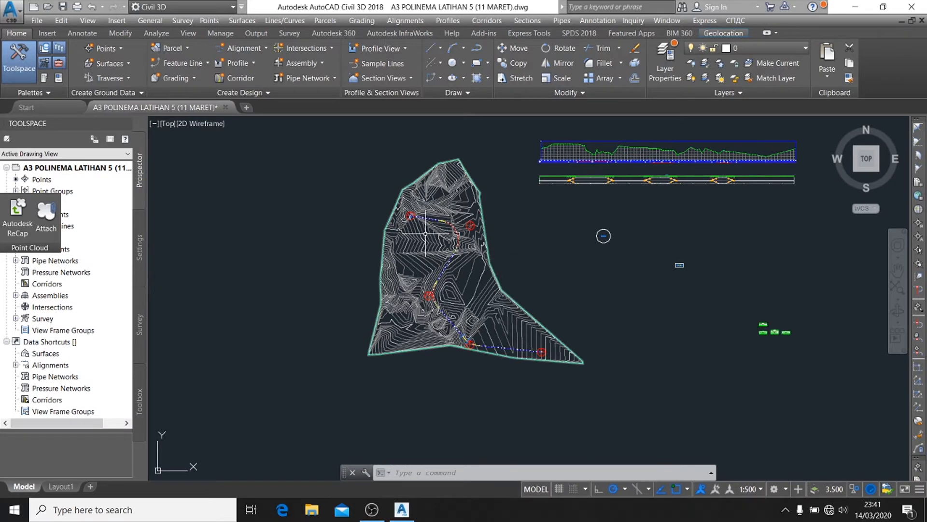
Step: Start creating a profile by layout in the profile view of the road alignment
scroll(446, 236, "up", 5)
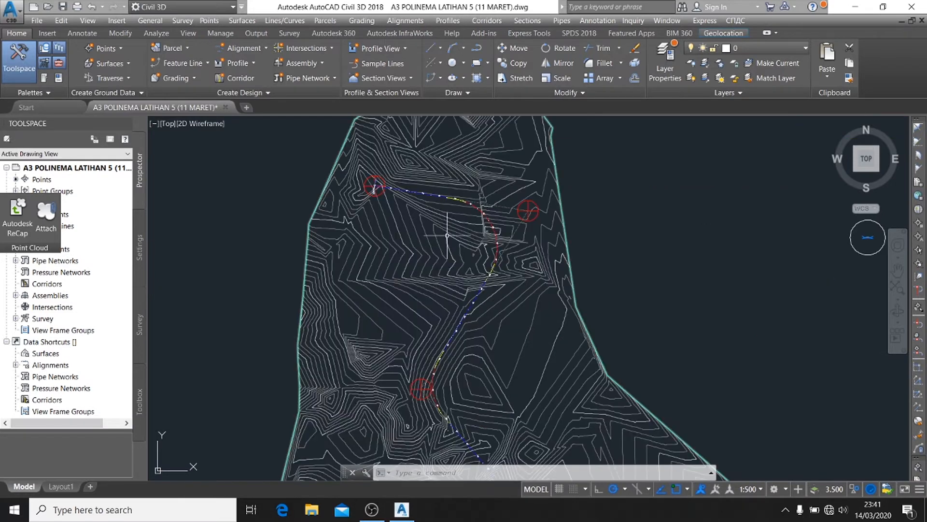
scroll(501, 195, "up", 4)
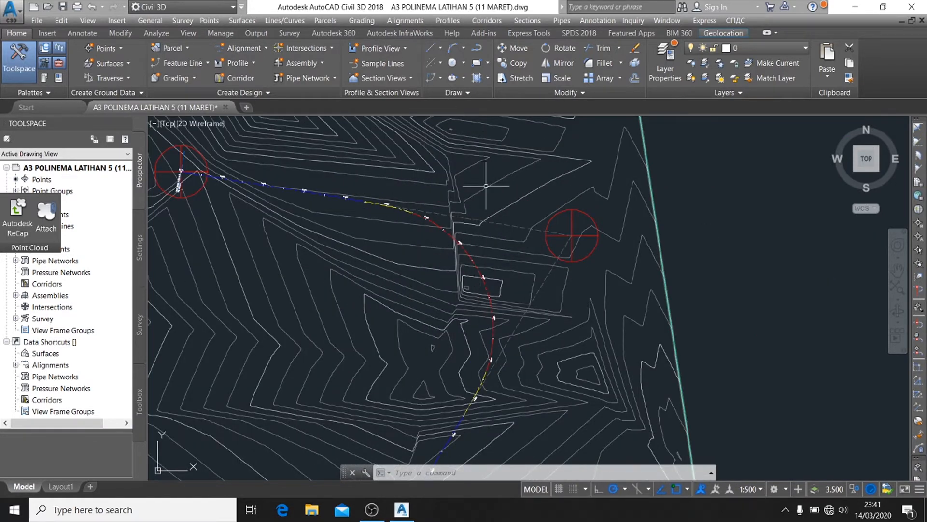
scroll(552, 200, "down", 2)
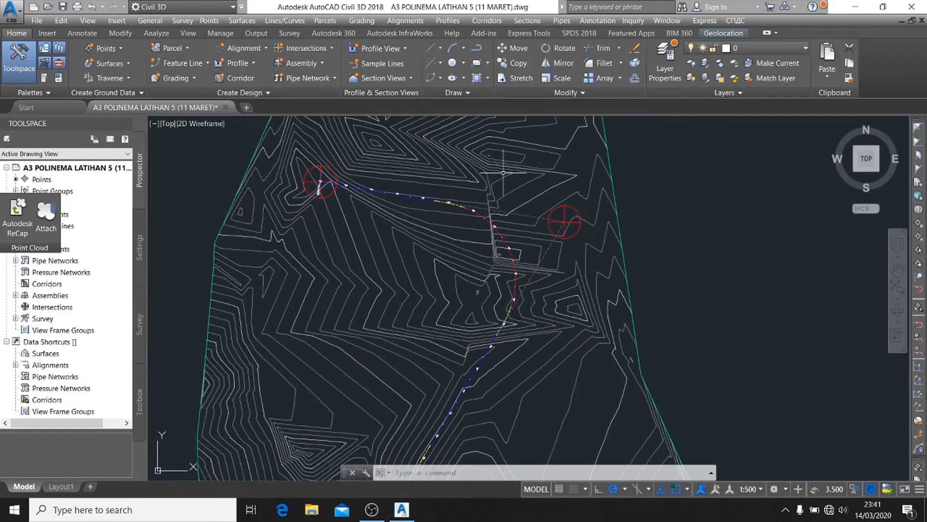
left_click(462, 21)
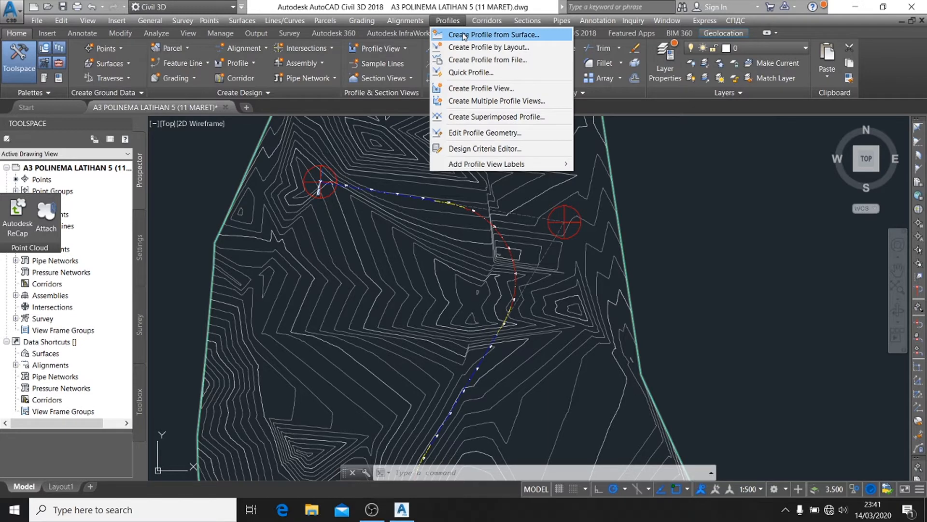
left_click(490, 47)
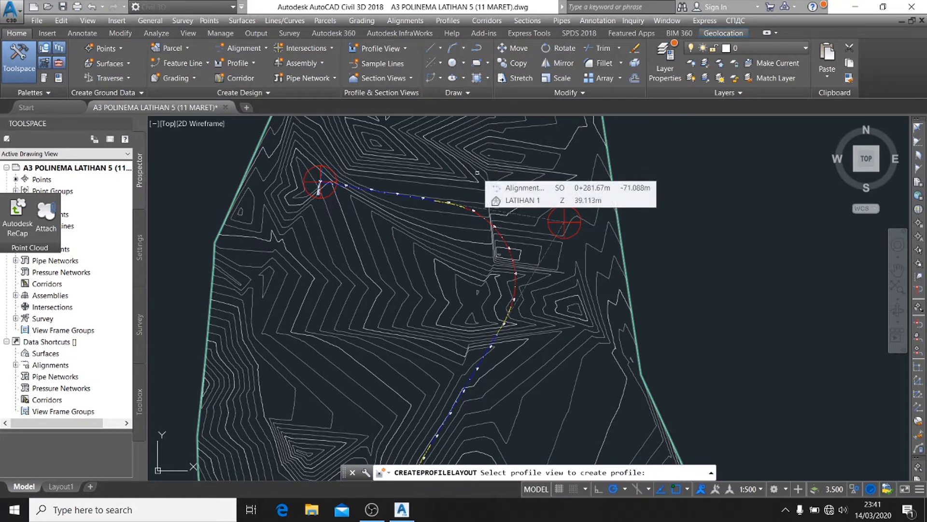
scroll(690, 264, "down", 4)
mouse_move(690, 263)
middle_mouse_down()
mouse_move(522, 368)
mouse_move(498, 396)
middle_mouse_up()
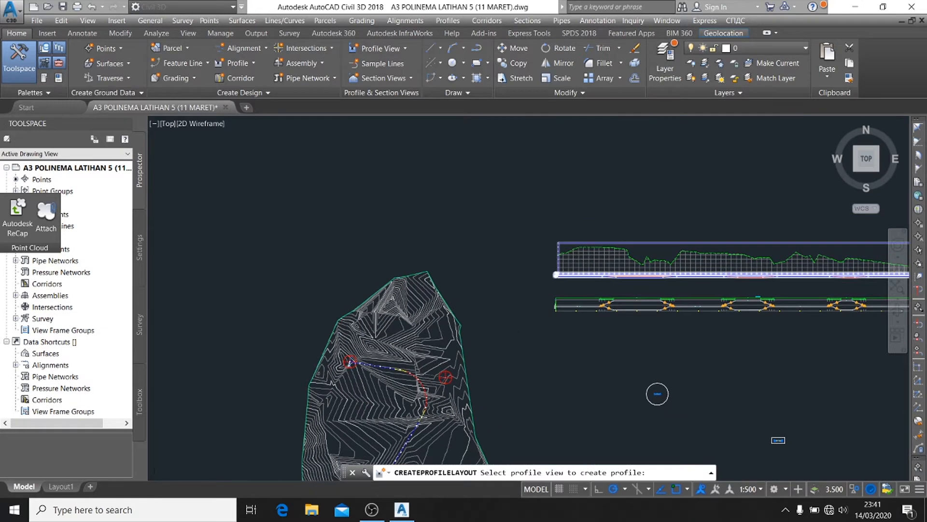
scroll(656, 391, "up", 2)
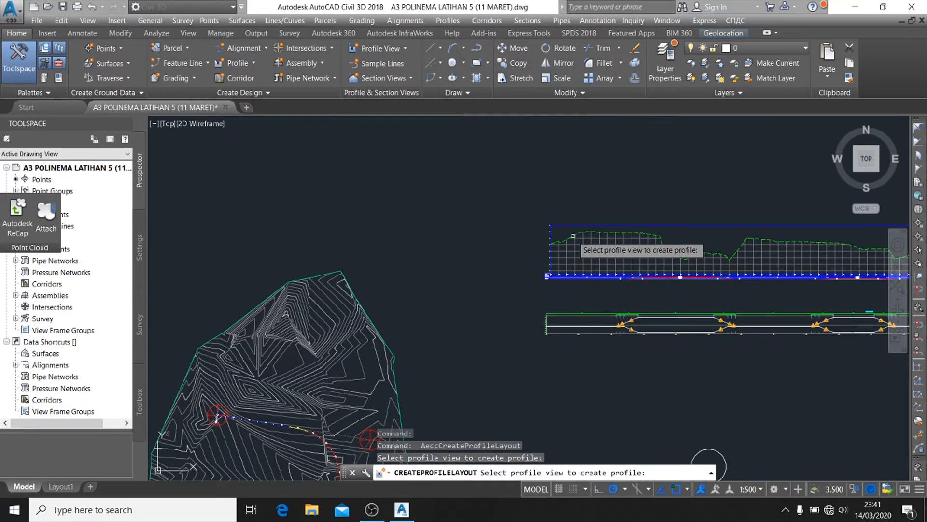
left_click(556, 249)
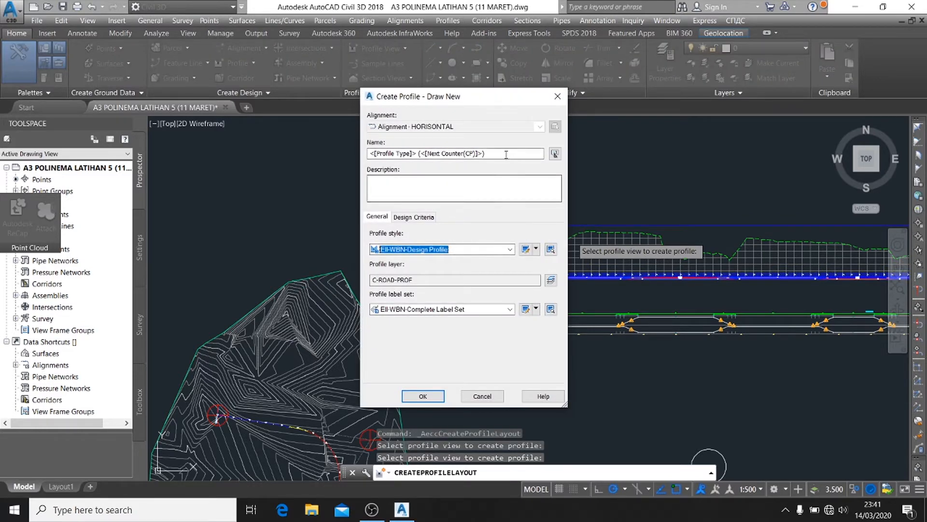
Step: Name the new profile ALINYEMEN VERTIKAL and create it with the EII-WBN-Design Profile style, without criteria-based design
left_click(484, 153)
left_click_drag(484, 153, 371, 161)
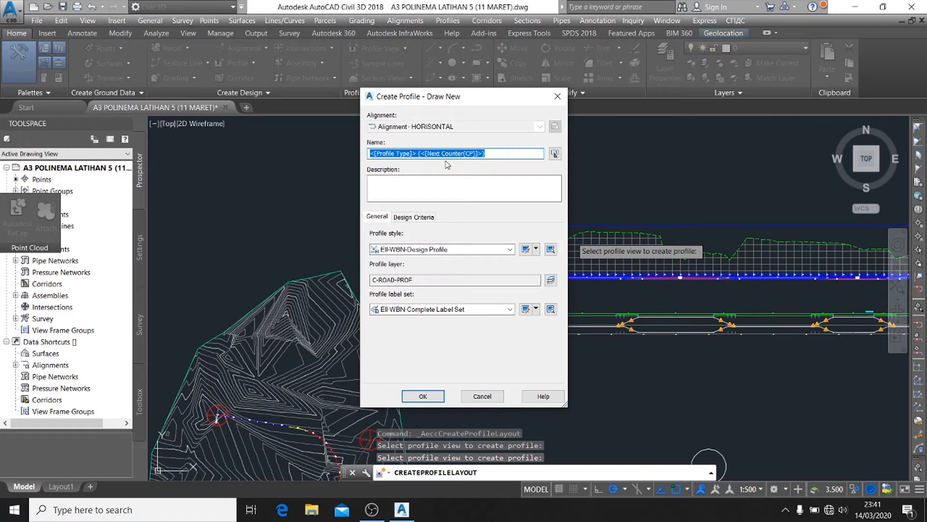
type("ALINYEMEN VERTIKAL")
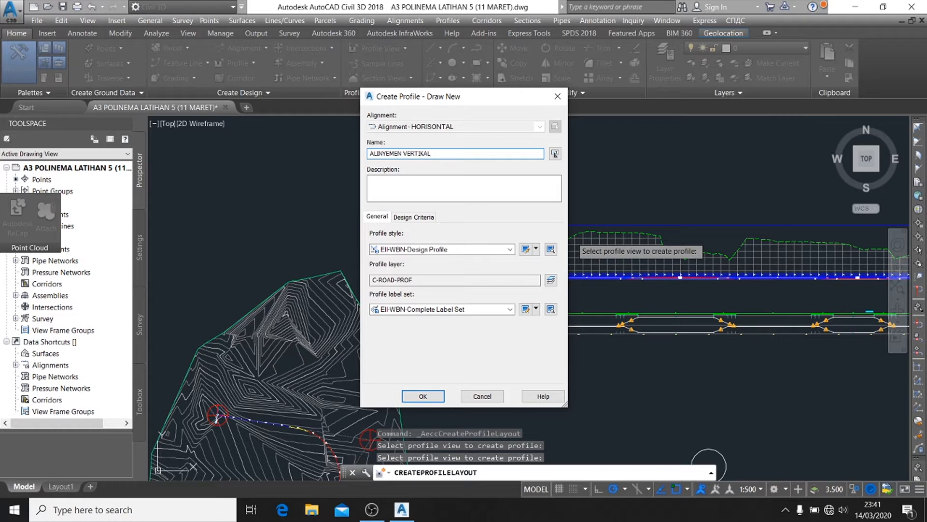
left_click(395, 200)
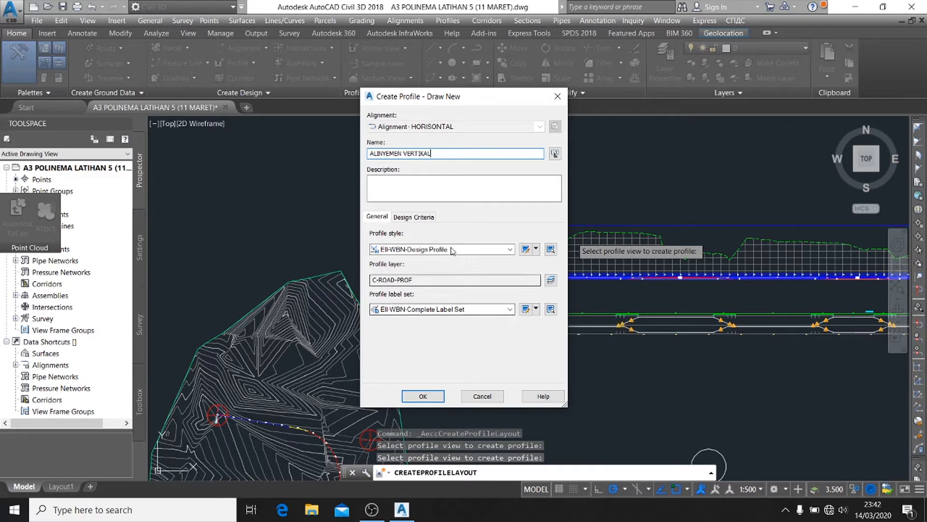
left_click(427, 218)
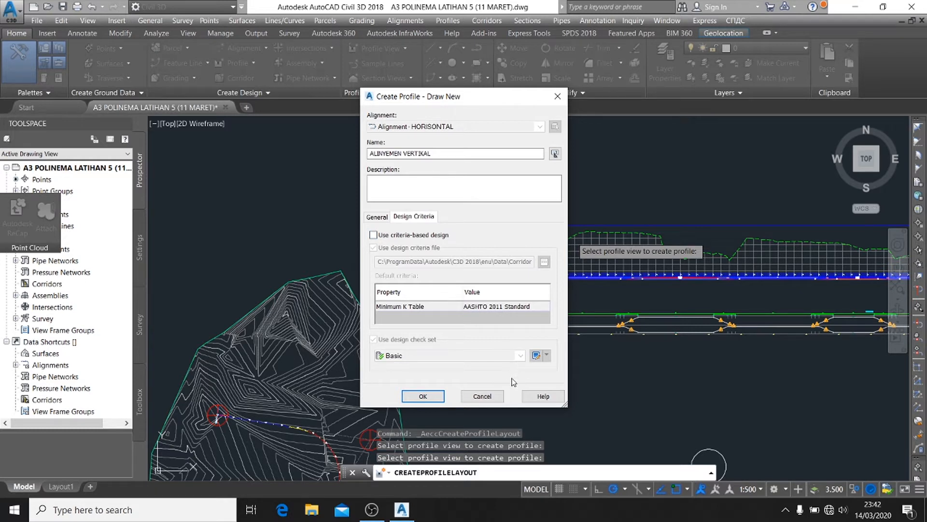
left_click(438, 396)
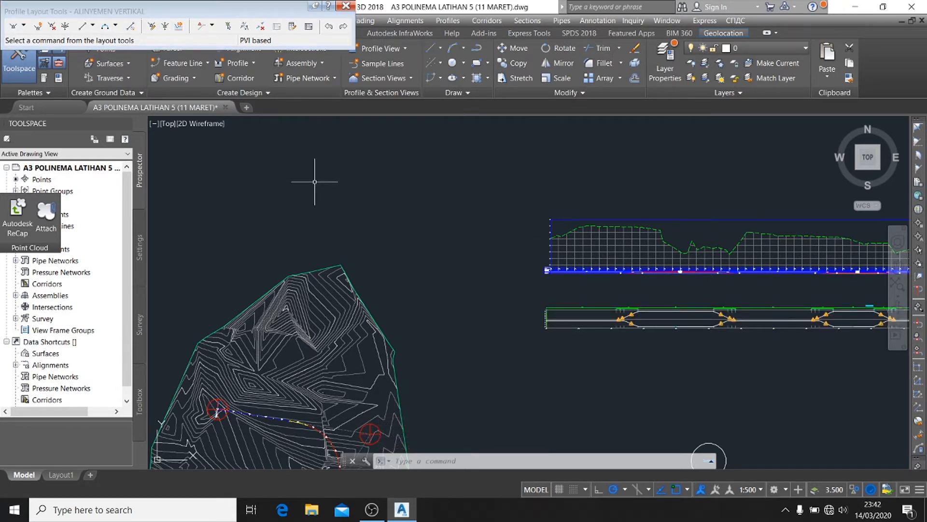
Step: Configure the vertical curves as parabolic, with a crest length of 300 m and a sag length of 100 m
left_click(23, 27)
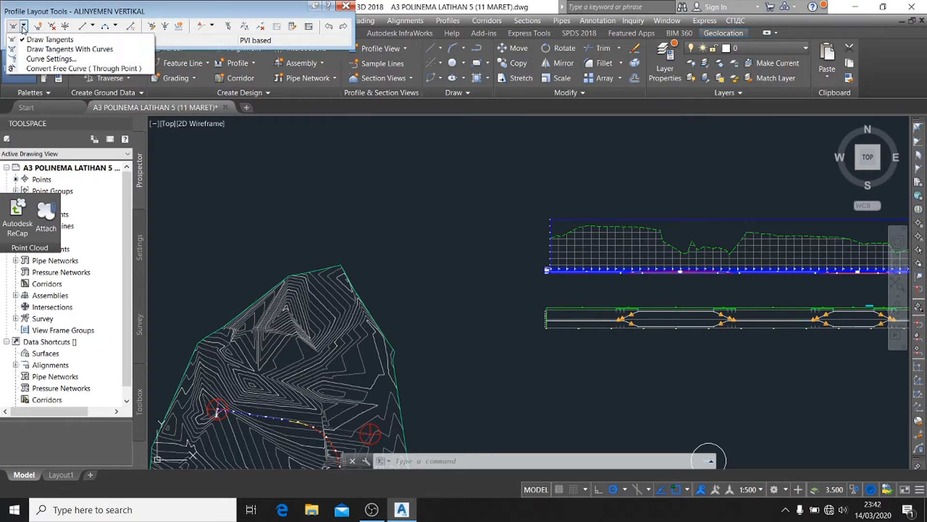
left_click(50, 59)
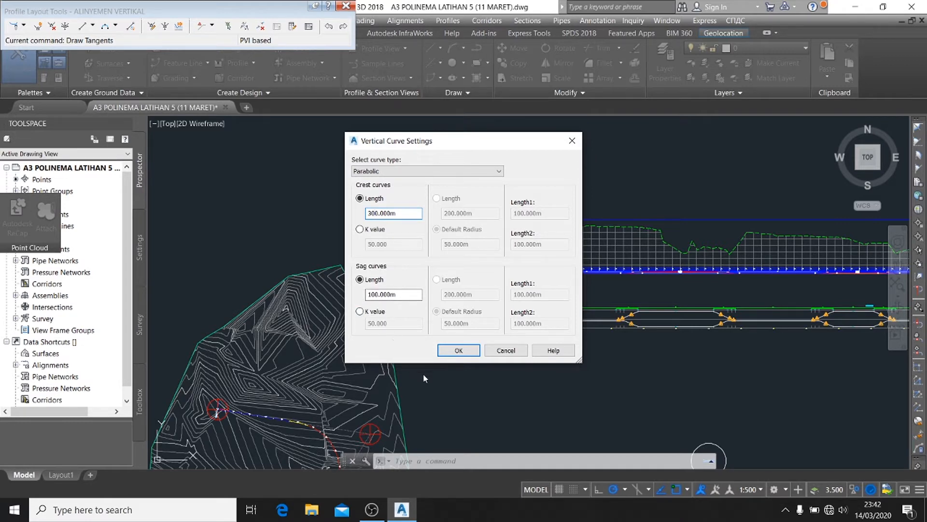
left_click(458, 351)
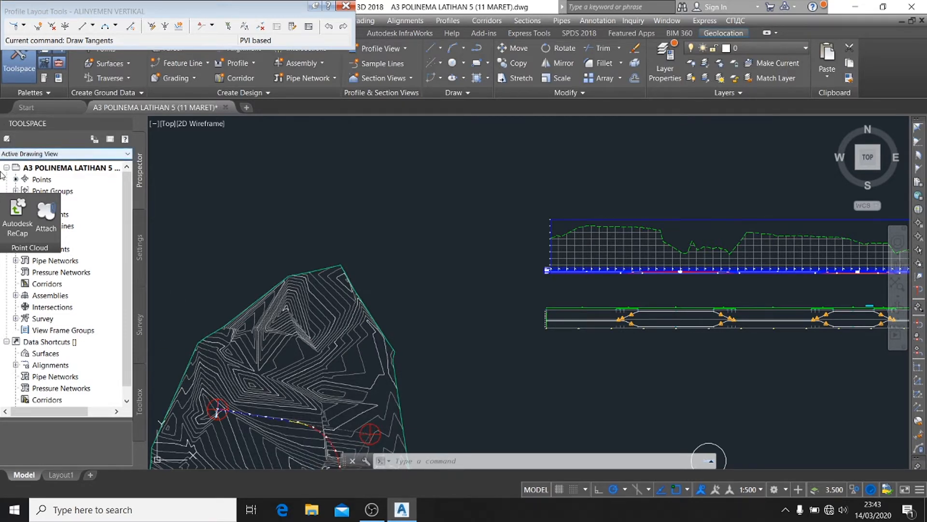
Step: Start Draw Tangents With Curves and place the start point where the existing ground line begins in the profile view
left_click(23, 25)
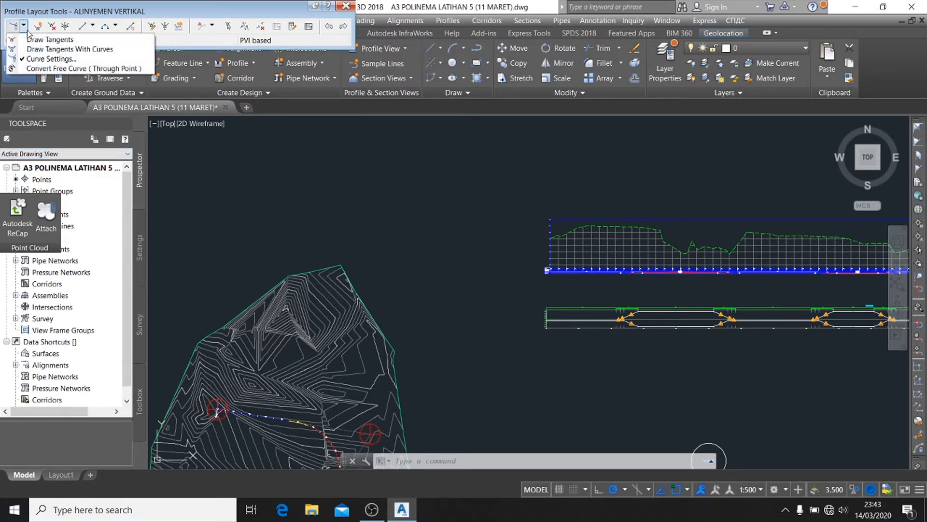
left_click(37, 50)
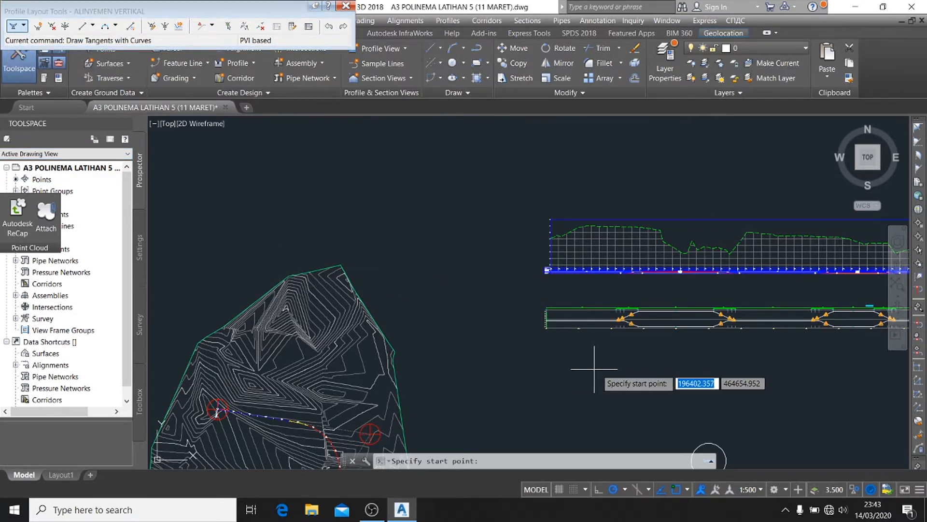
middle_click_drag(640, 243, 503, 288)
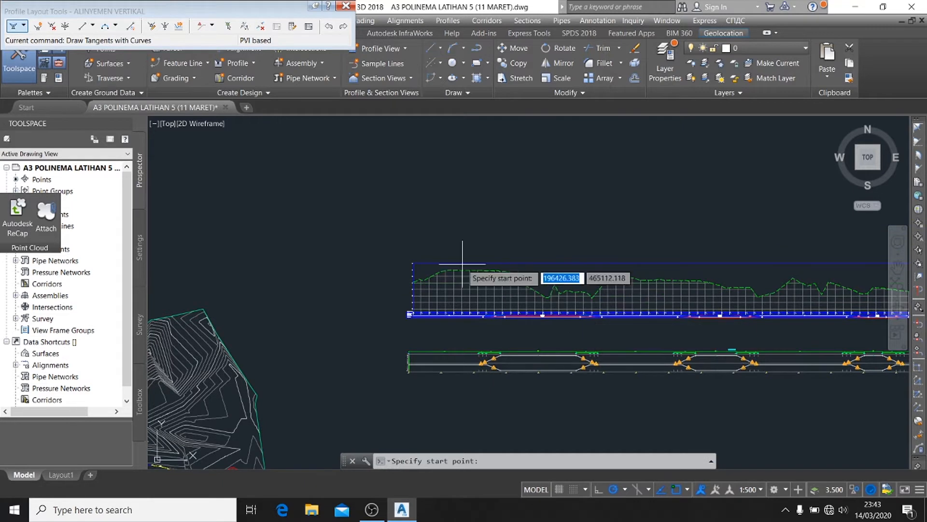
scroll(442, 280, "up", 2)
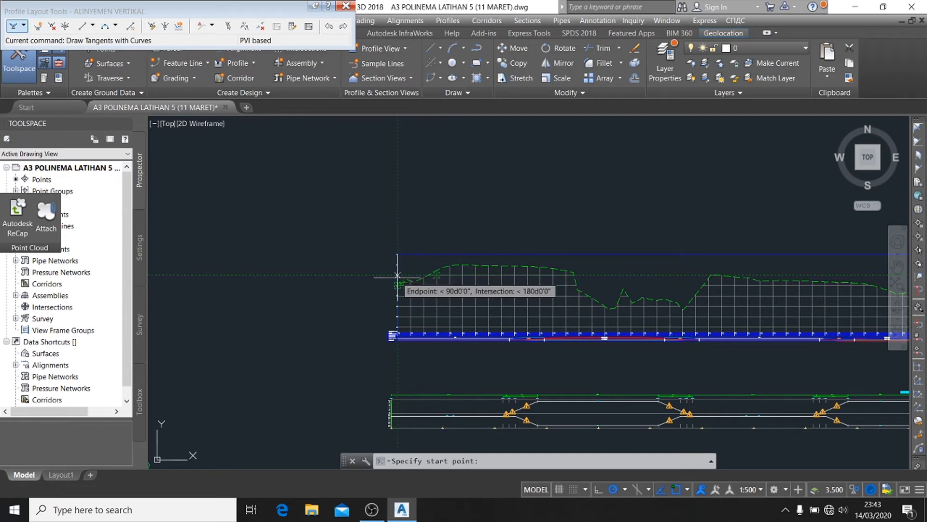
scroll(401, 275, "up", 5)
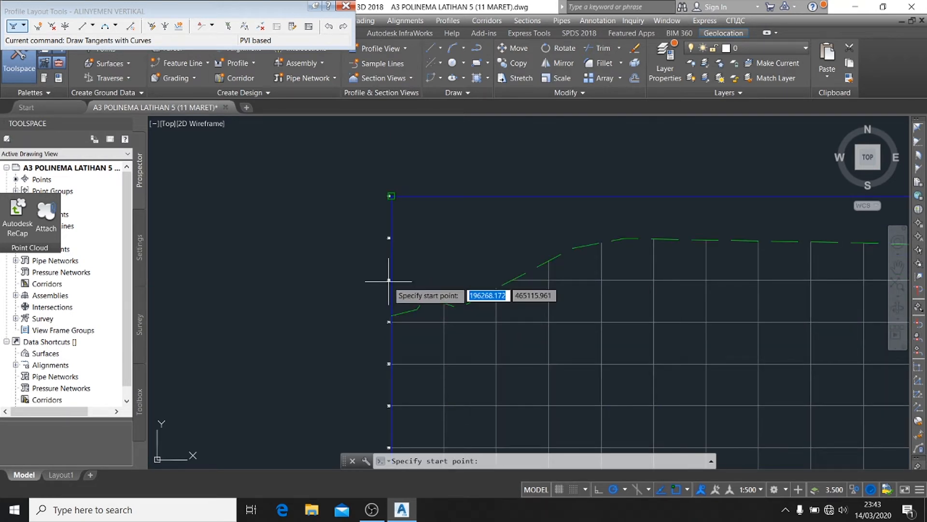
left_click(391, 315)
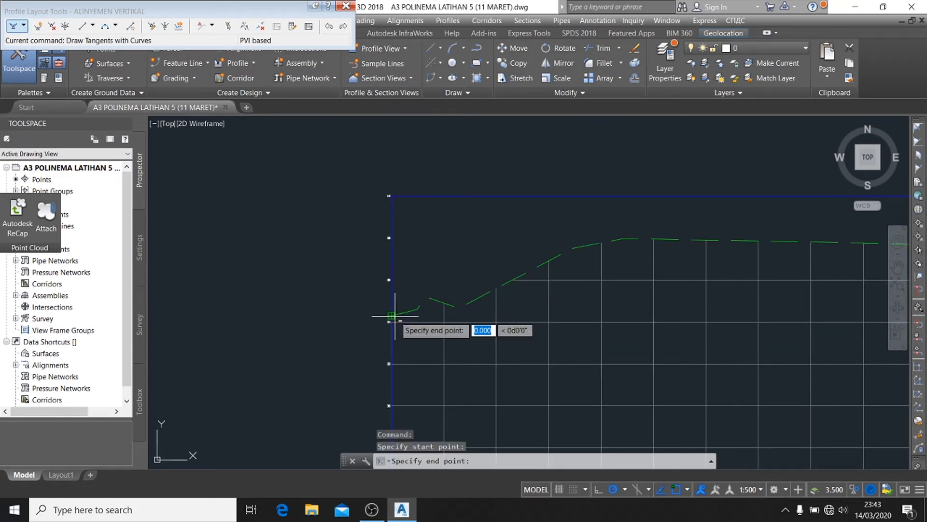
Step: Add tangent points on the first hilltop, above the following valley, and where the next plateau ends
middle_click_drag(621, 255, 410, 285)
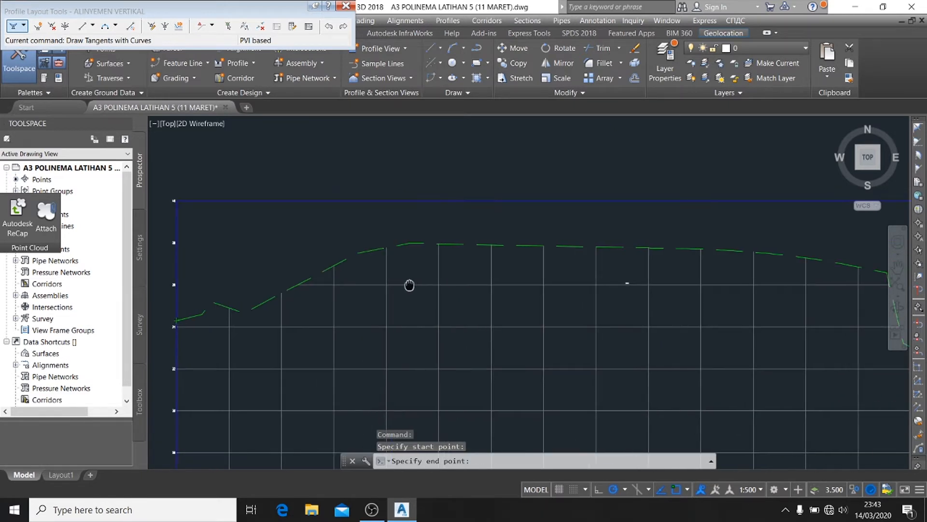
middle_click_drag(632, 270, 346, 275)
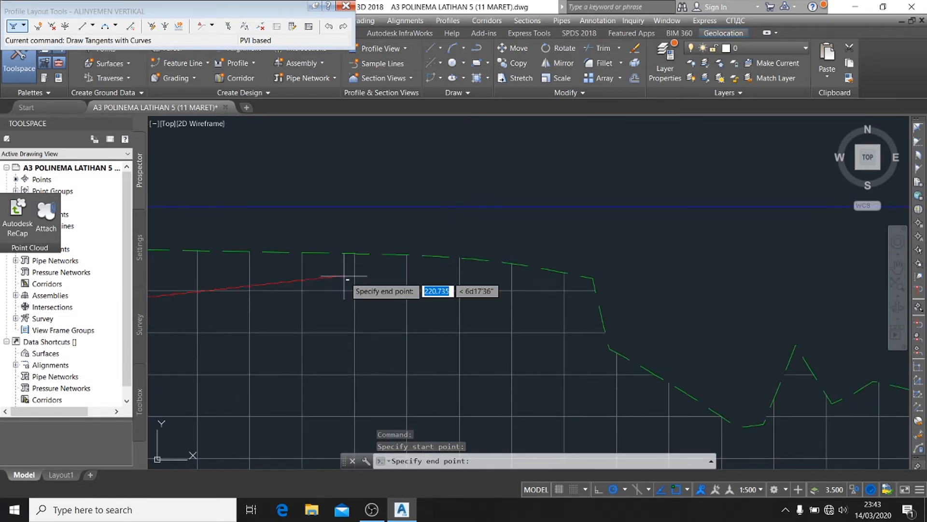
left_click(407, 255)
scroll(595, 337, "down", 3)
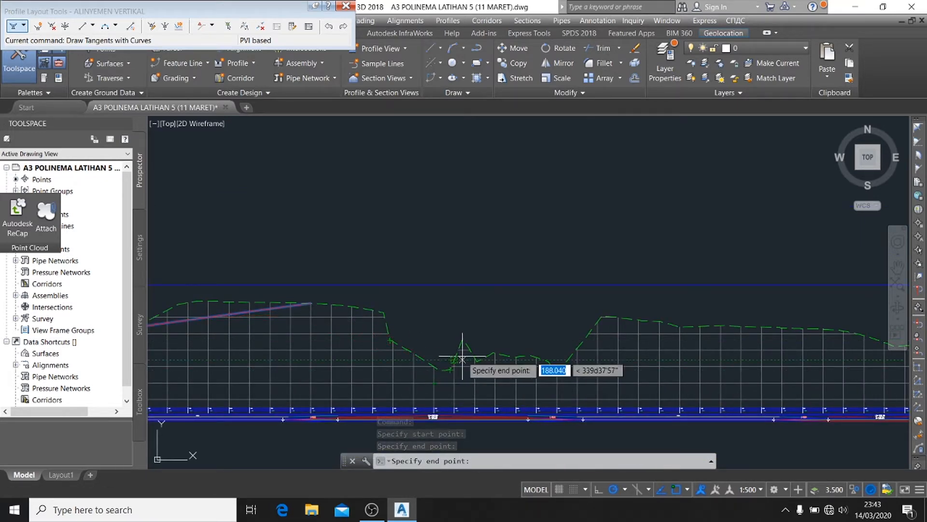
left_click(531, 349)
middle_click_drag(601, 349, 347, 358)
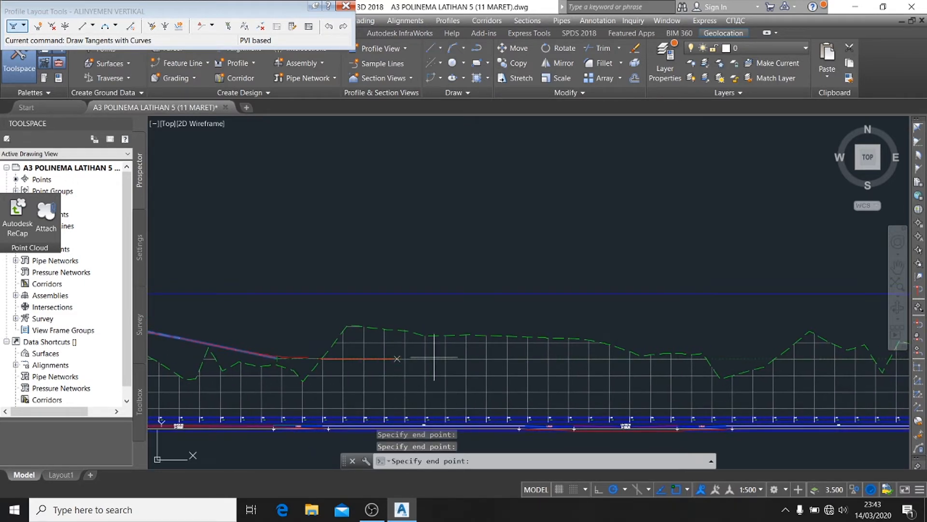
left_click(634, 356)
Step: Continue the tangents past the small peaks and along the descending ground, and finish the profile at the ground line's endpoint
middle_click_drag(632, 356, 324, 342)
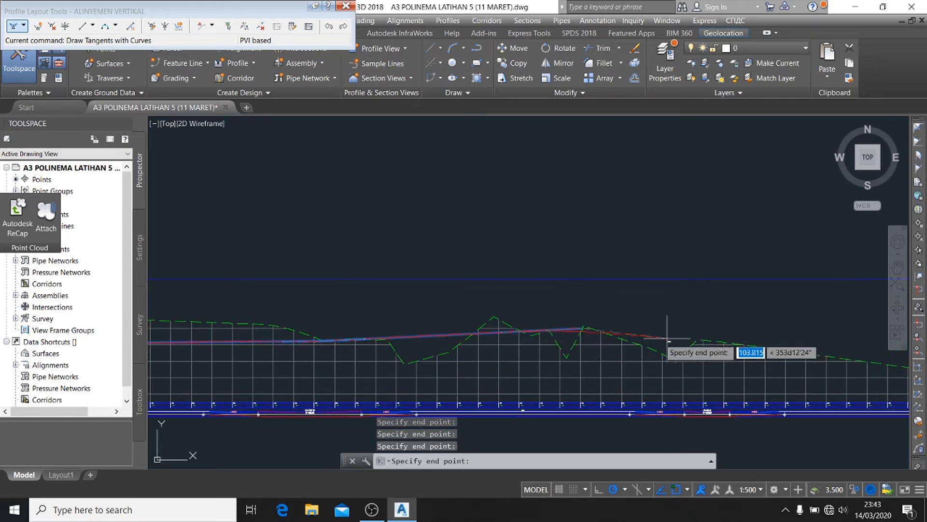
middle_click_drag(667, 338, 340, 306)
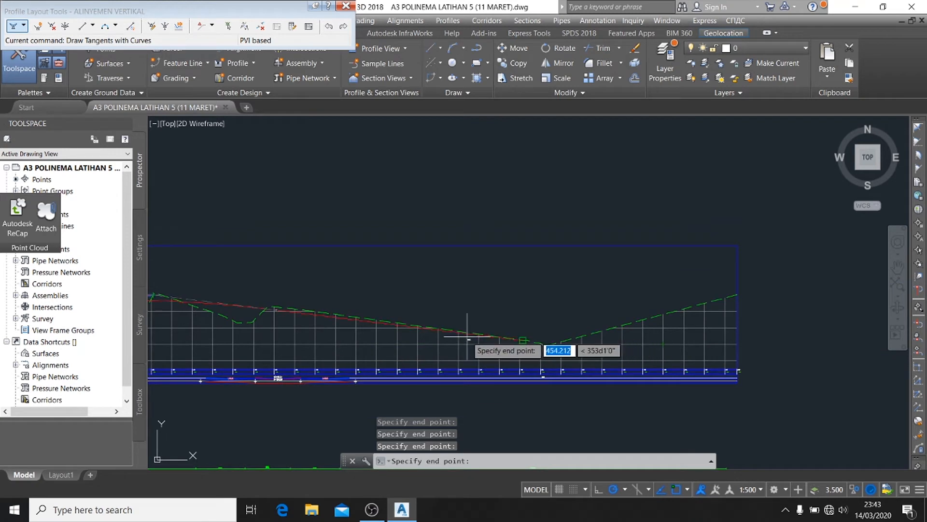
left_click(455, 332)
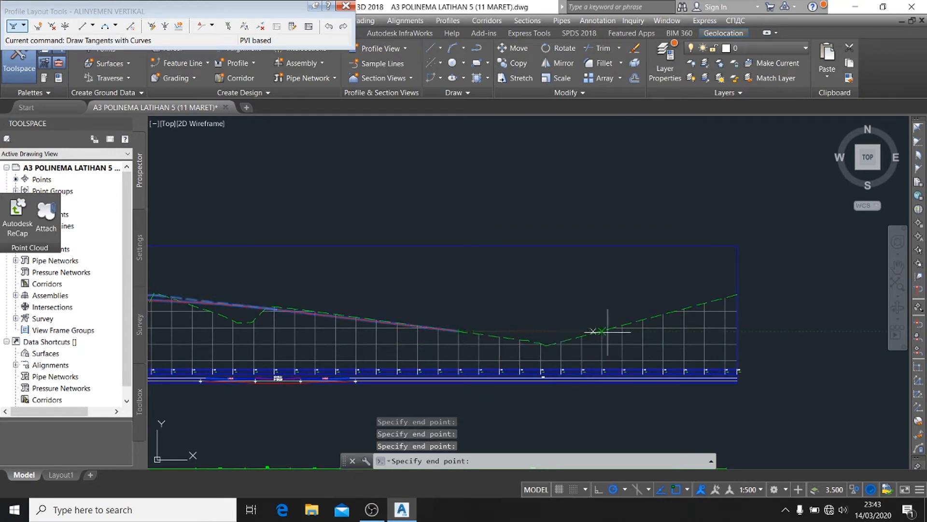
left_click(737, 294)
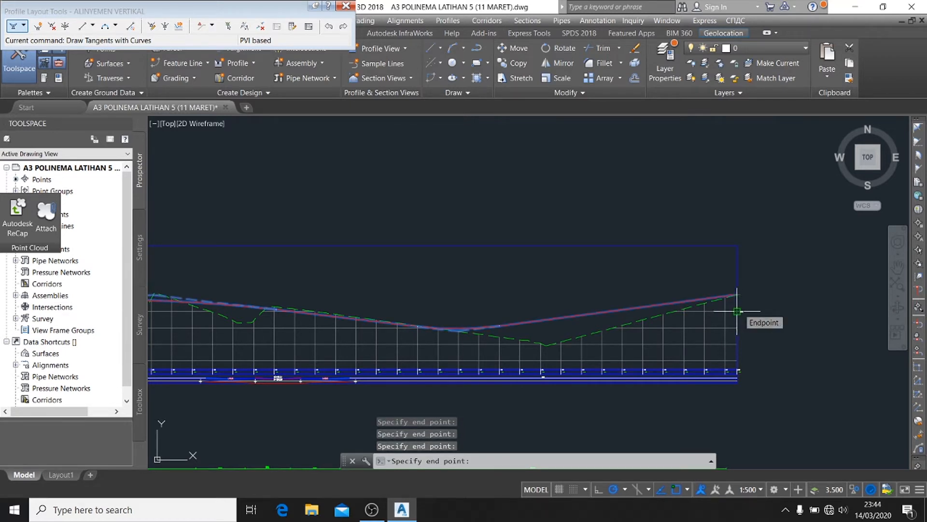
key("Return")
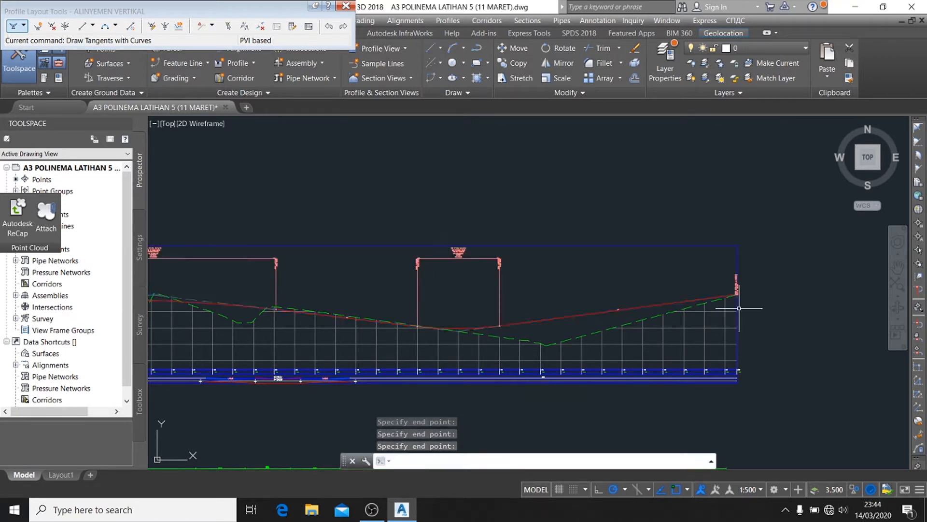
Step: Examine the finished vertical alignment and its curve labels against the existing ground line
scroll(725, 312, "down", 5)
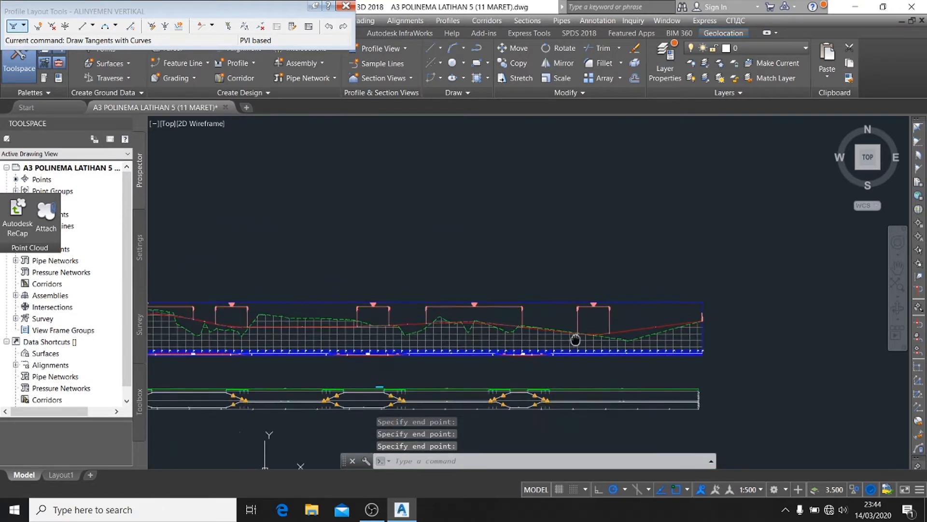
scroll(481, 315, "up", 3)
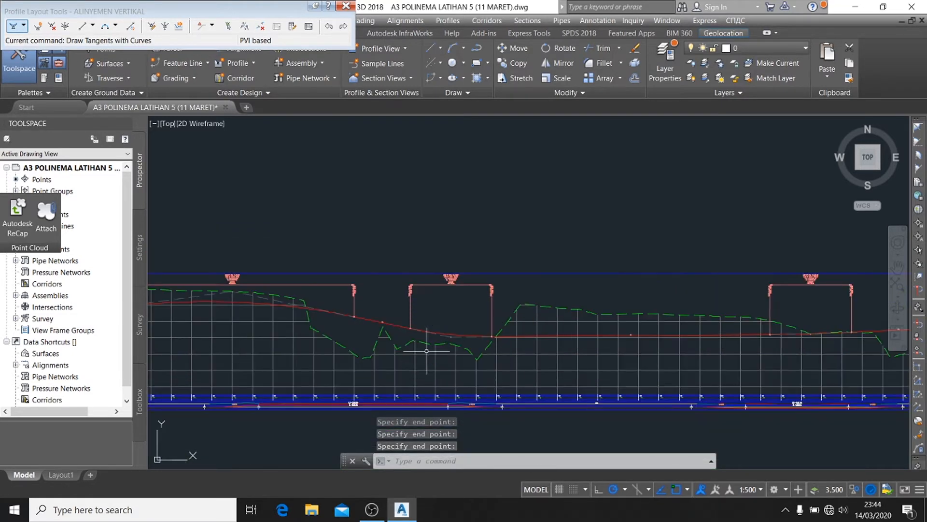
scroll(459, 295, "up", 3)
middle_click_drag(478, 251, 495, 286)
scroll(479, 248, "up", 2)
scroll(567, 333, "down", 3)
middle_click_drag(560, 357, 571, 317)
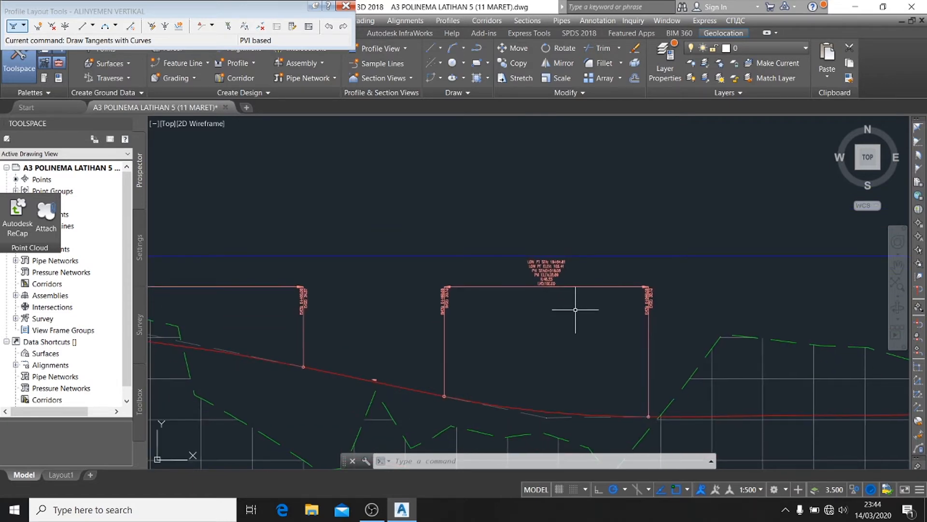
scroll(451, 314, "down", 4)
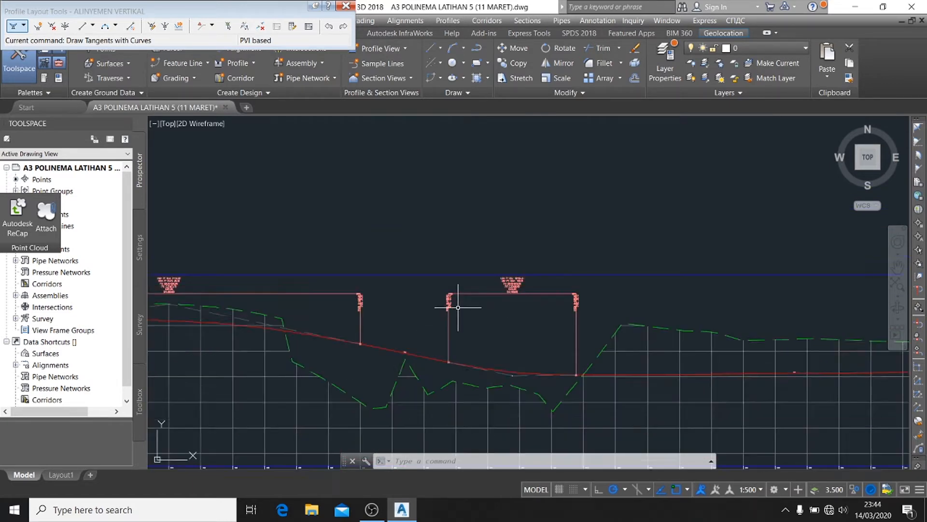
Step: Inspect the vertical curves, tangent grades and BVC/EVC labels along the full length of the profile view
middle_click_drag(474, 311, 483, 345)
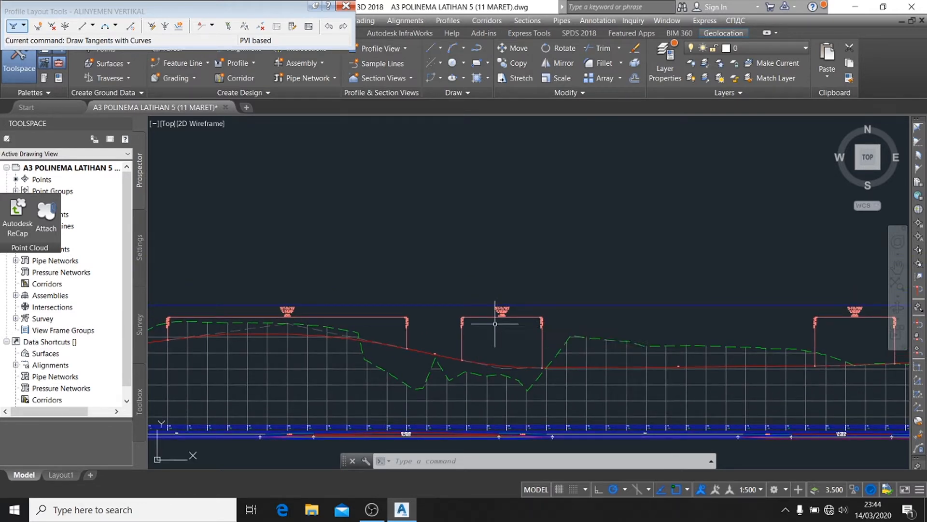
scroll(403, 344, "up", 3)
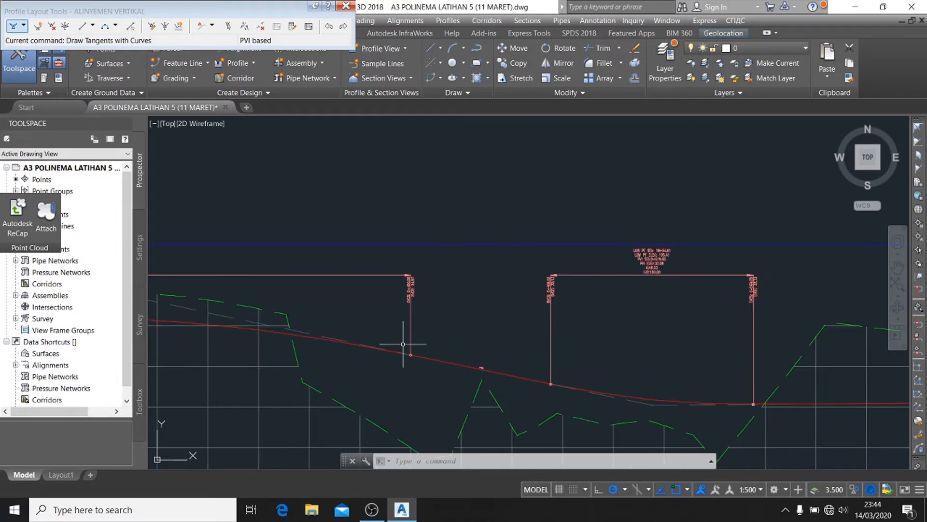
middle_click_drag(404, 344, 502, 346)
middle_click_drag(627, 359, 750, 387)
scroll(463, 353, "down", 2)
middle_click_drag(694, 362, 578, 350)
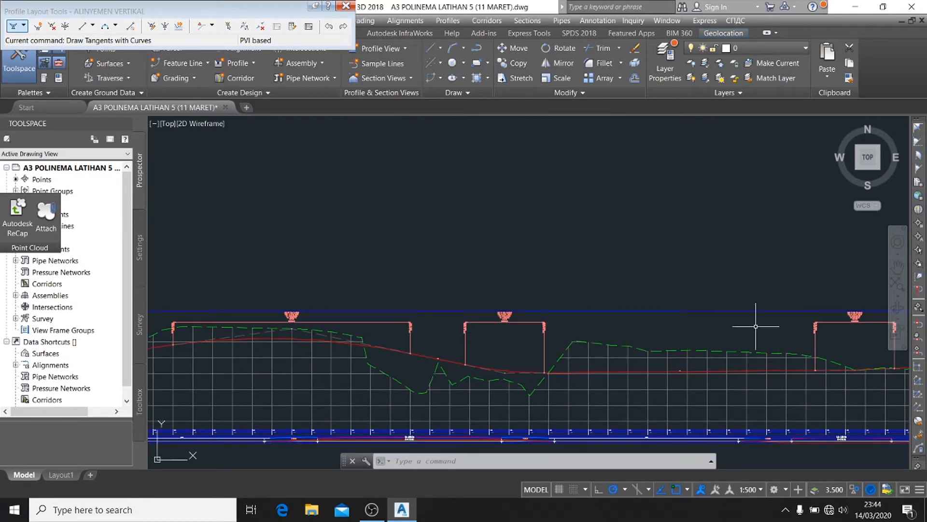
middle_click_drag(593, 384, 408, 339)
middle_click_drag(712, 330, 539, 352)
middle_click_drag(749, 349, 508, 382)
mouse_move(712, 377)
middle_mouse_down()
mouse_move(632, 353)
mouse_move(721, 362)
middle_mouse_up()
middle_click_drag(579, 372, 753, 382)
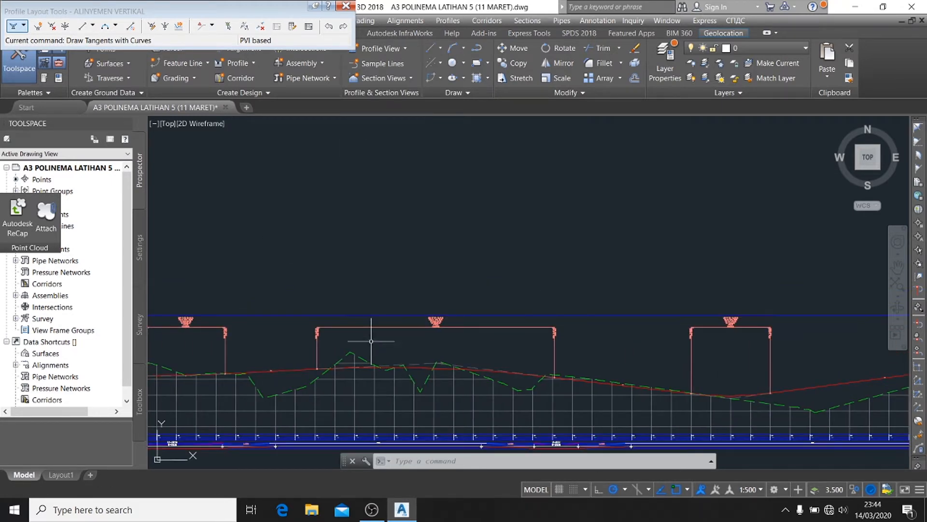
scroll(435, 372, "up", 8)
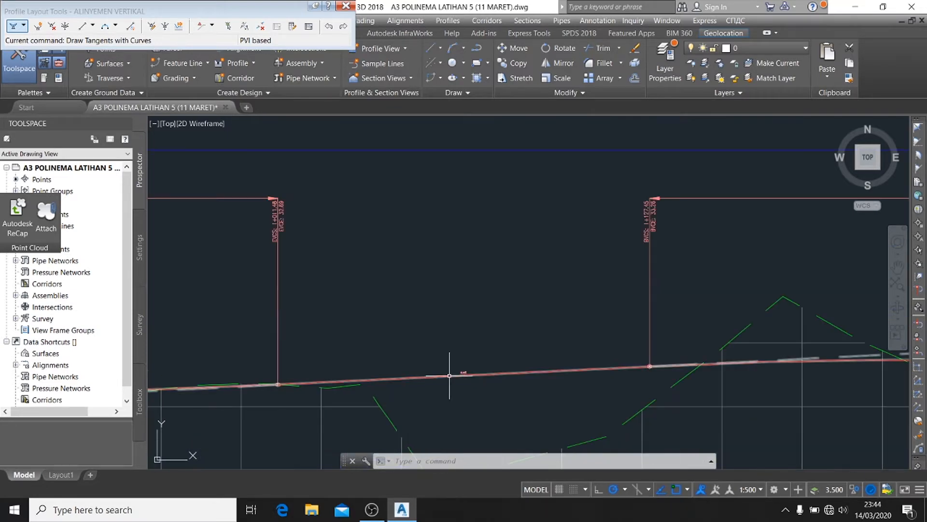
scroll(429, 379, "down", 5)
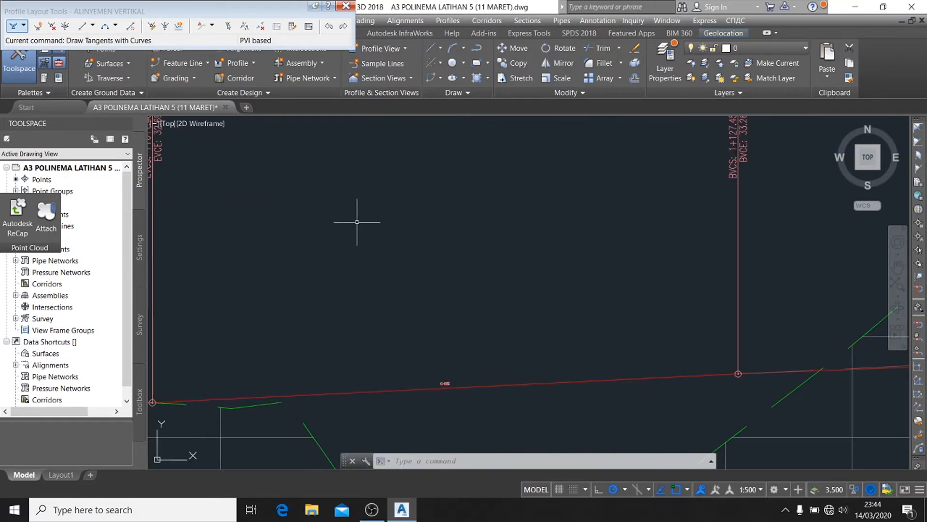
scroll(550, 439, "down", 4)
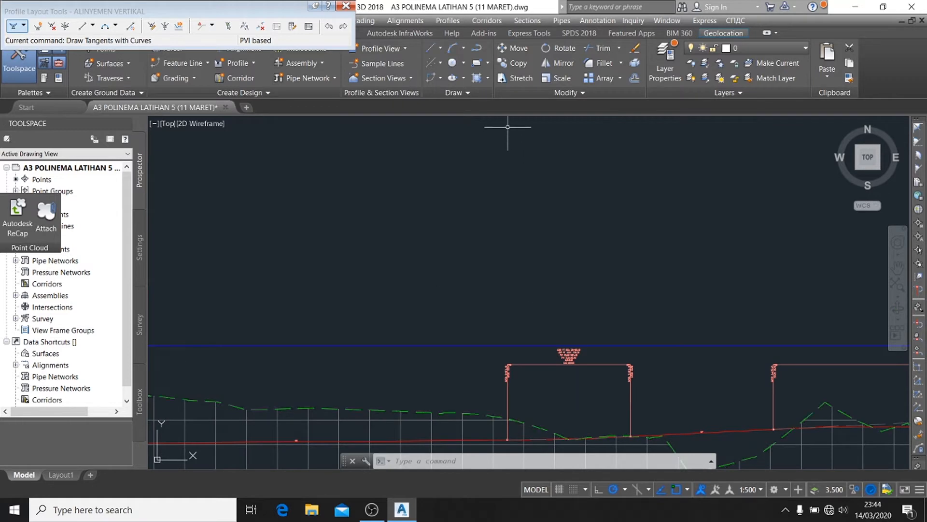
Step: Review the PVI stations, elevations, grades and curve types in the profile grid view and close it
left_click(310, 26)
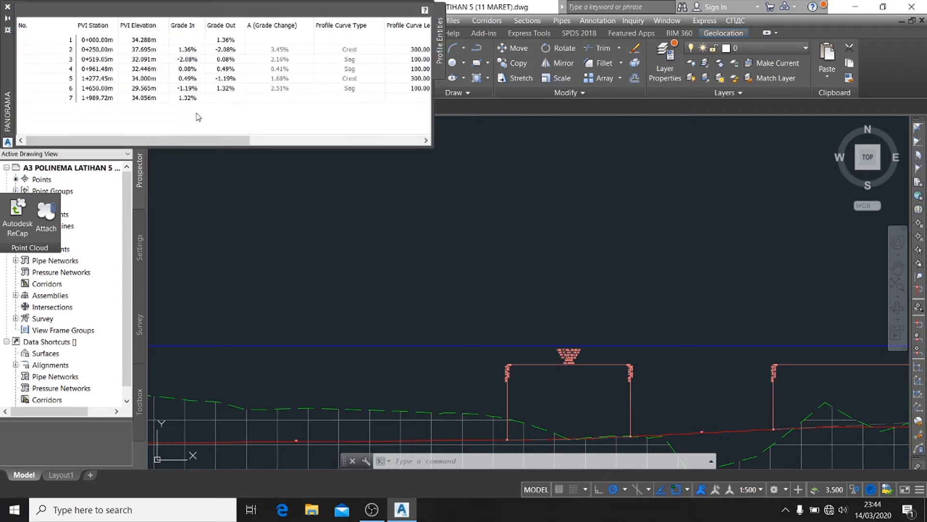
mouse_move(176, 141)
left_mouse_down()
mouse_move(321, 140)
mouse_move(174, 141)
left_mouse_up()
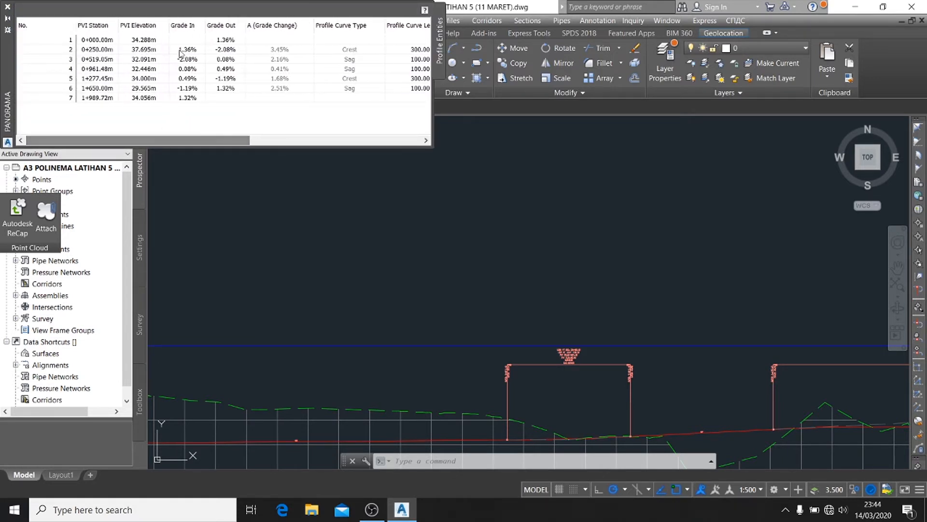
left_click(6, 7)
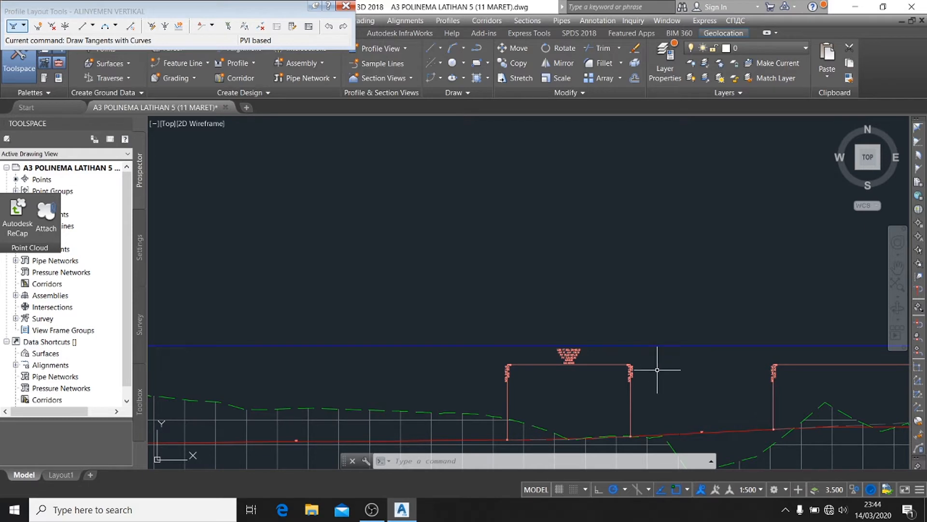
Step: Examine the station, elevation and horizontal geometry data bands beneath the profile, including the curve length and radius labels
scroll(657, 370, "down", 3)
middle_click_drag(465, 390, 476, 368)
scroll(456, 390, "up", 2)
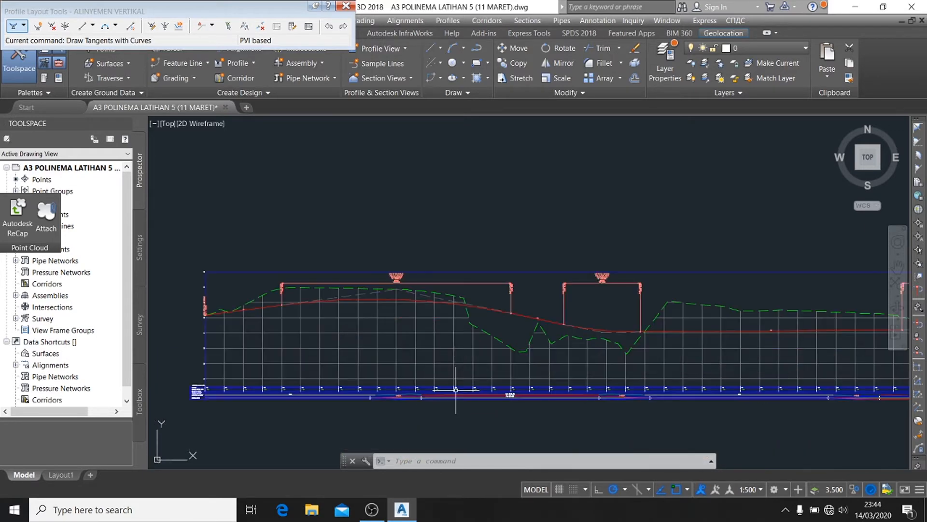
scroll(344, 411, "up", 3)
scroll(344, 410, "down", 3)
middle_click_drag(313, 386, 438, 375)
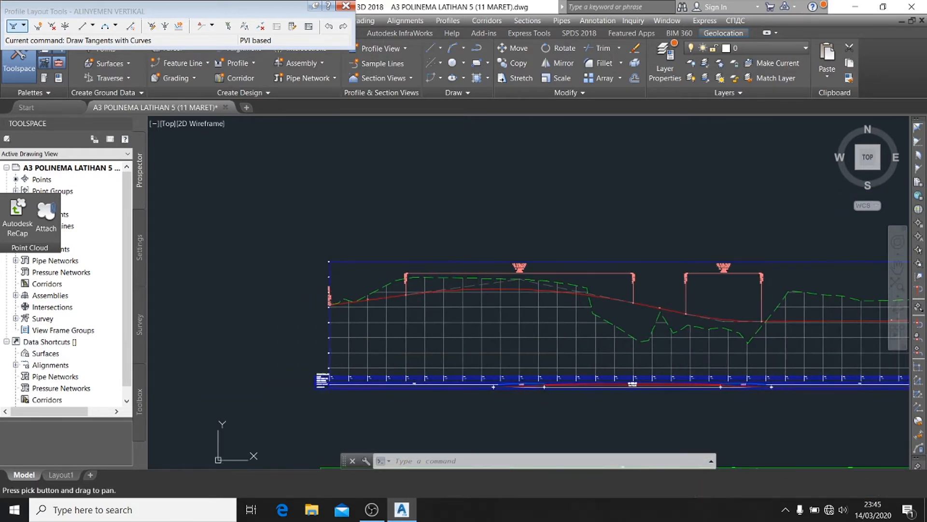
scroll(324, 397, "up", 3)
scroll(453, 367, "up", 1)
middle_click_drag(778, 384, 240, 392)
scroll(646, 384, "down", 1)
middle_click_drag(738, 385, 202, 387)
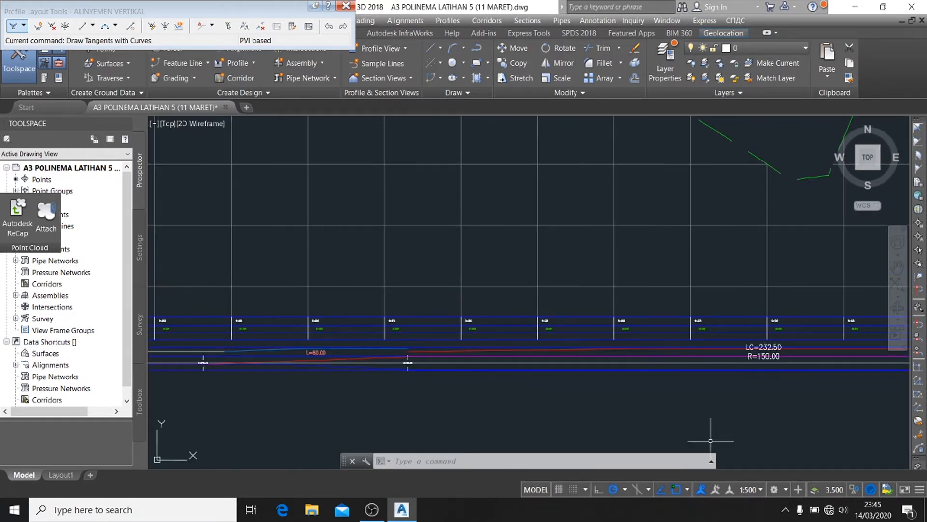
middle_click_drag(788, 368, 601, 422)
scroll(591, 409, "up", 1)
scroll(527, 416, "down", 2)
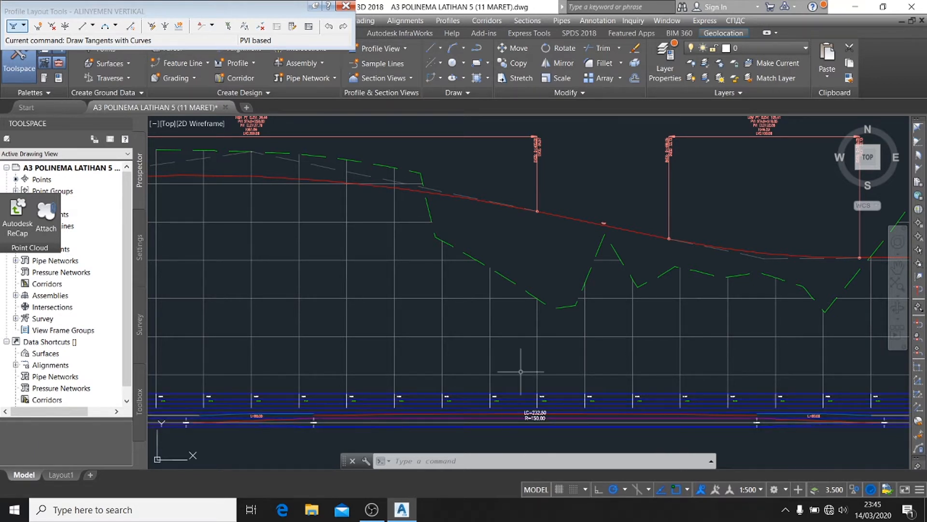
scroll(521, 371, "down", 4)
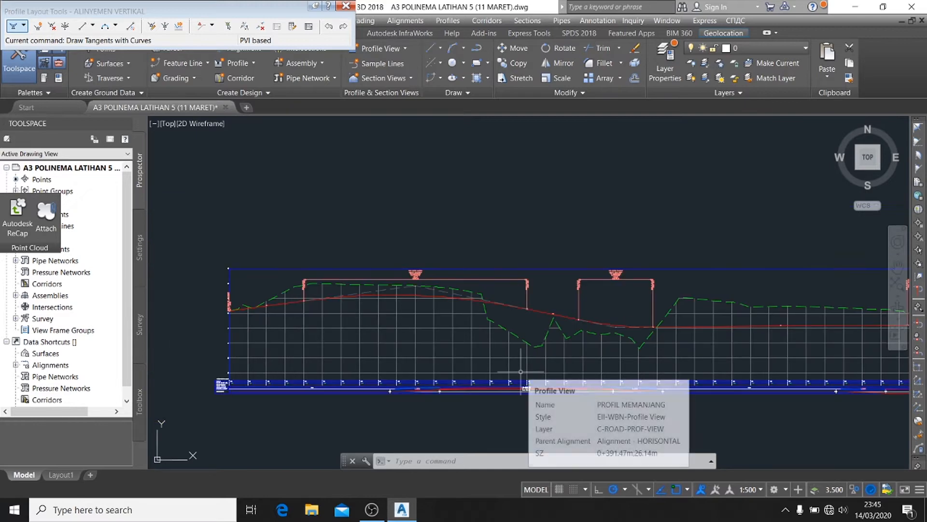
scroll(508, 386, "down", 4)
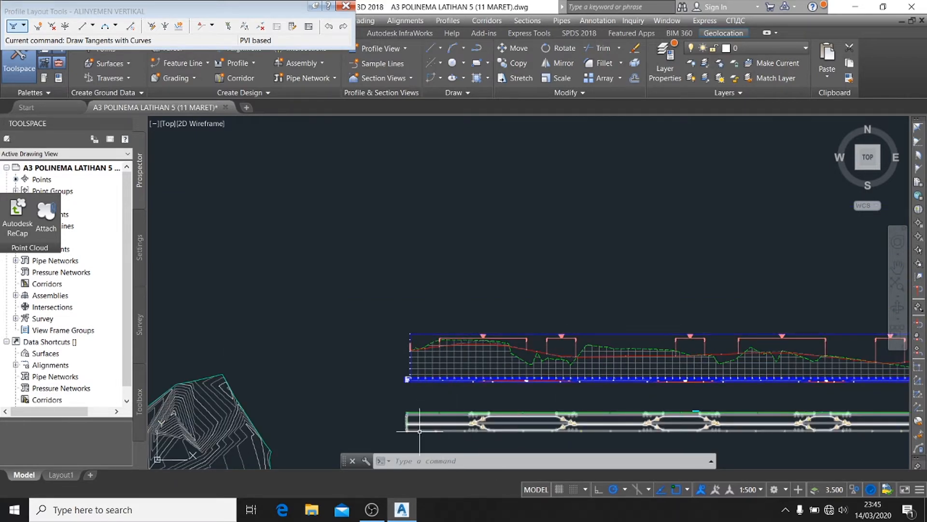
Step: Close the Profile Layout Tools and bring up the Assemblies - Metric set of the subassembly tool palettes
left_click(345, 6)
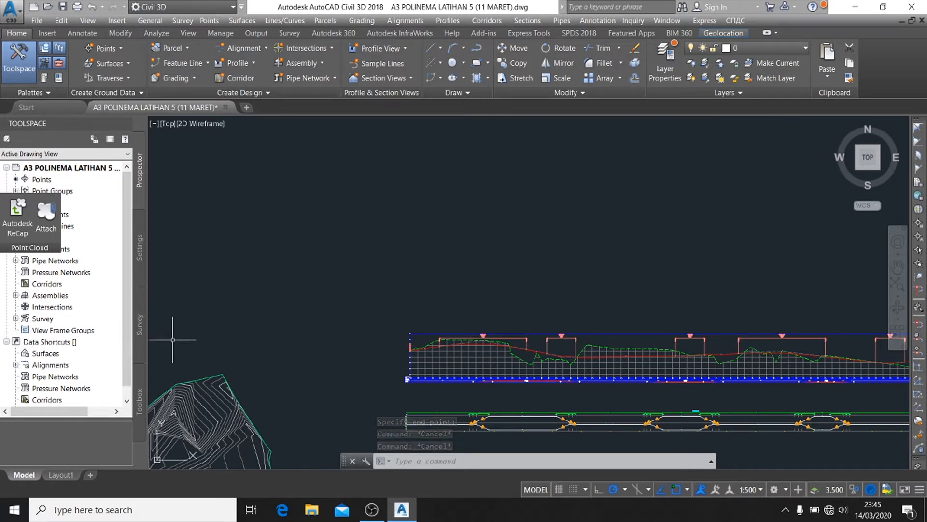
key("Escape")
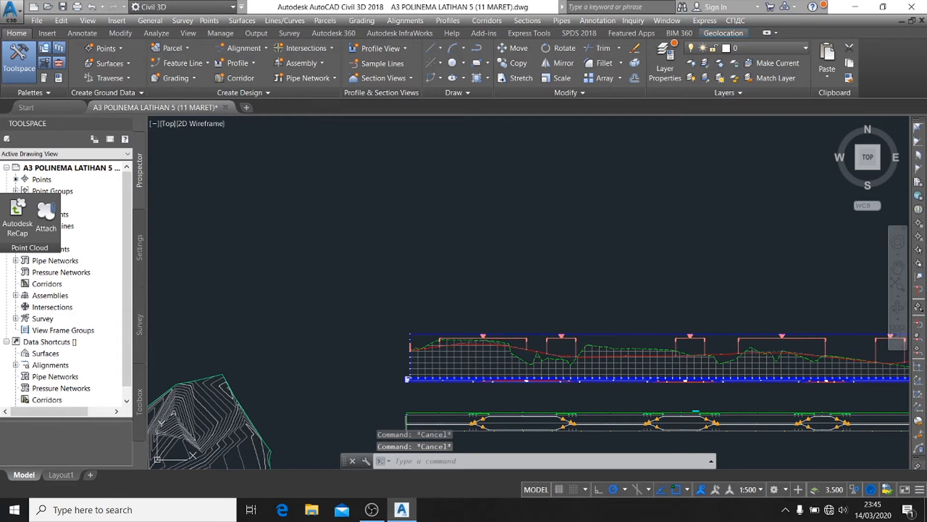
key("ctrl+3")
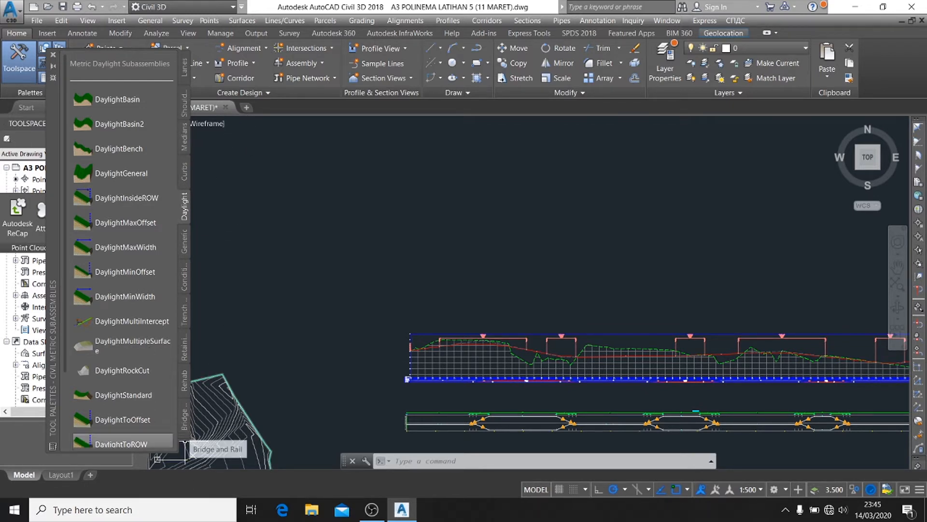
left_click(186, 438)
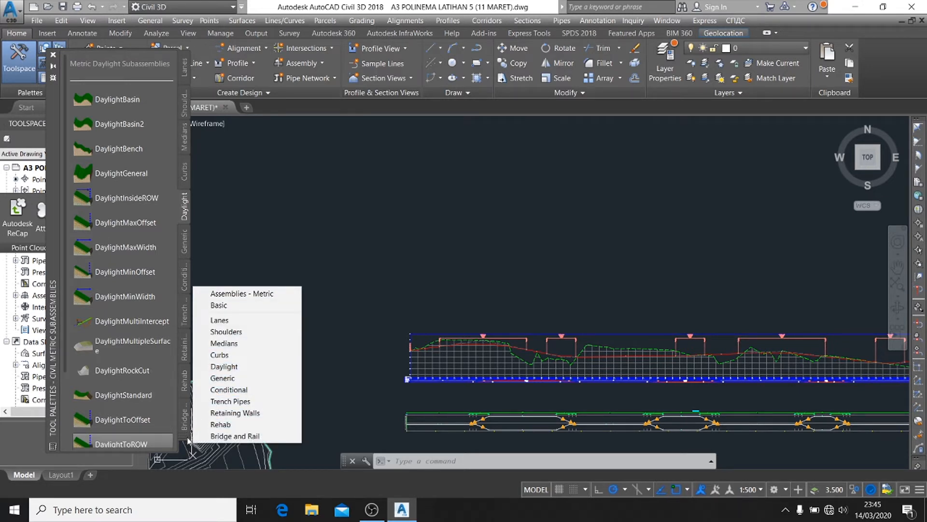
left_click(285, 294)
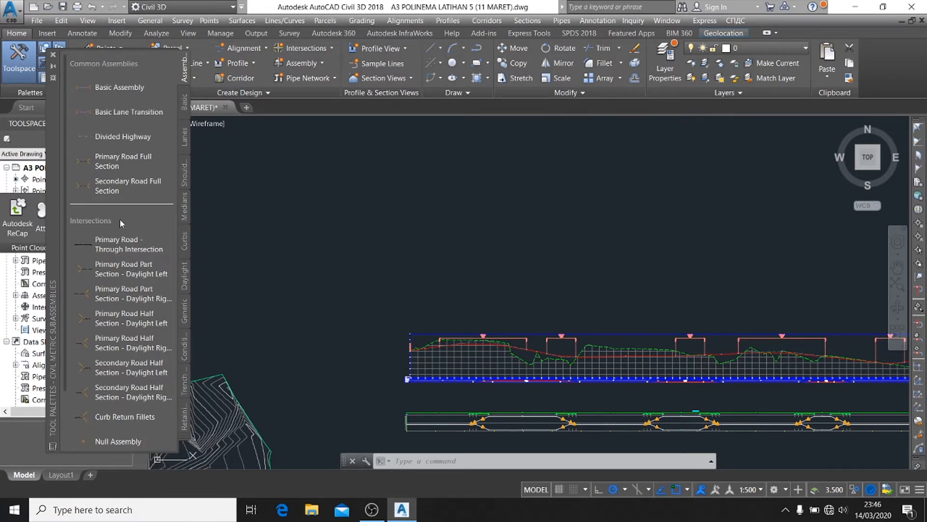
Step: Insert the ready-made Divided Highway assembly in the empty area below the profile view
left_click(152, 136)
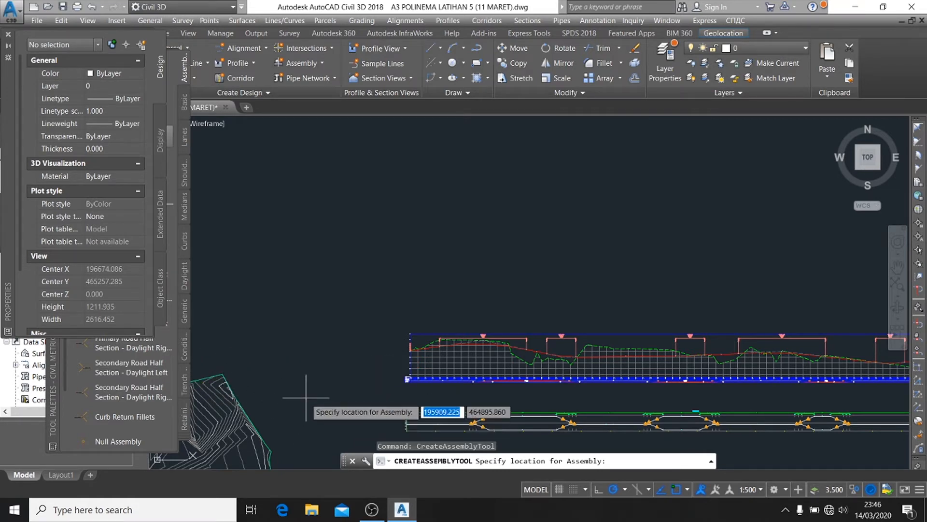
middle_click_drag(555, 314, 513, 124)
scroll(507, 363, "down", 5)
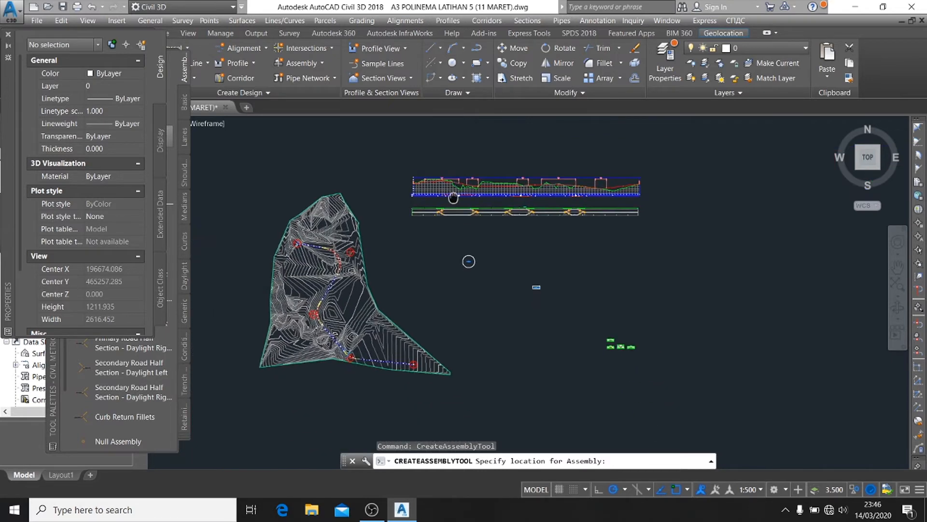
scroll(485, 343, "up", 2)
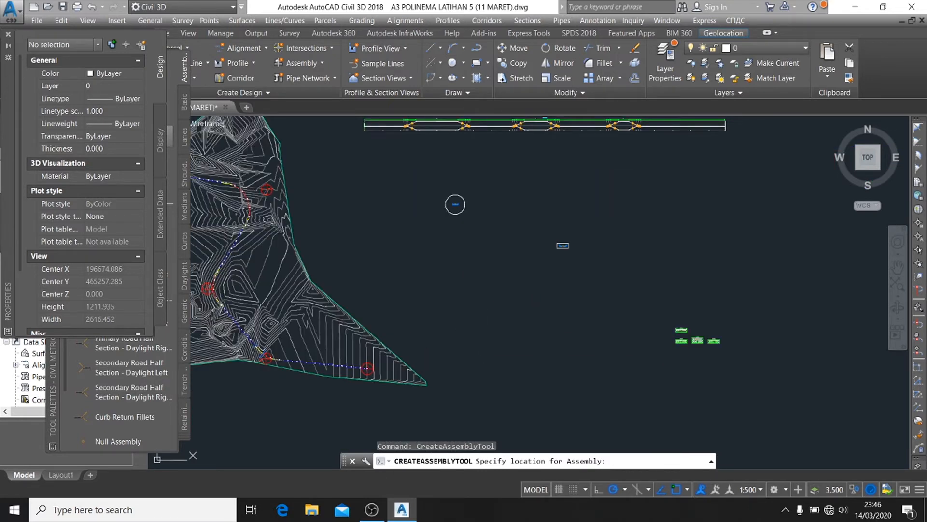
scroll(472, 325, "up", 4)
middle_click_drag(507, 354, 493, 305)
scroll(459, 276, "up", 2)
scroll(459, 276, "up", 4)
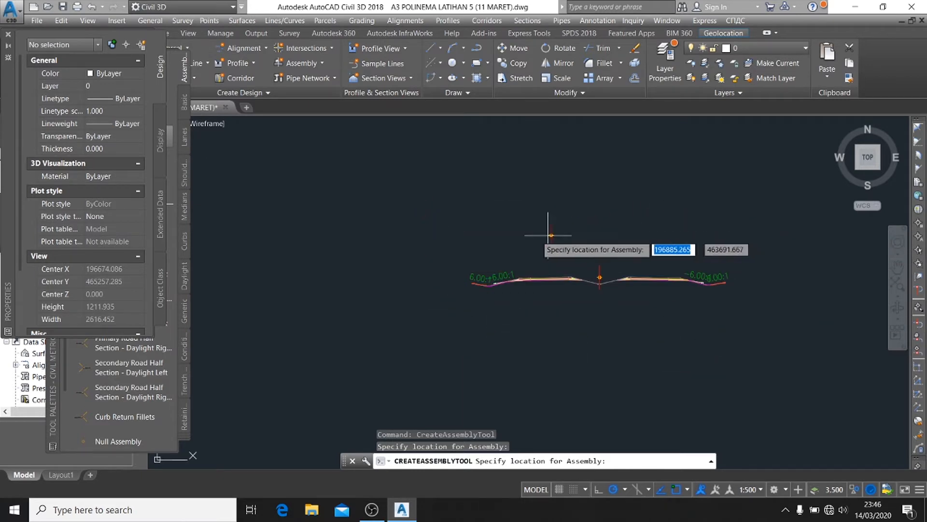
Step: Examine the inserted divided highway cross-section with its lanes, median and daylight slopes
scroll(642, 268, "down", 2)
scroll(569, 279, "up", 2)
scroll(603, 261, "down", 3)
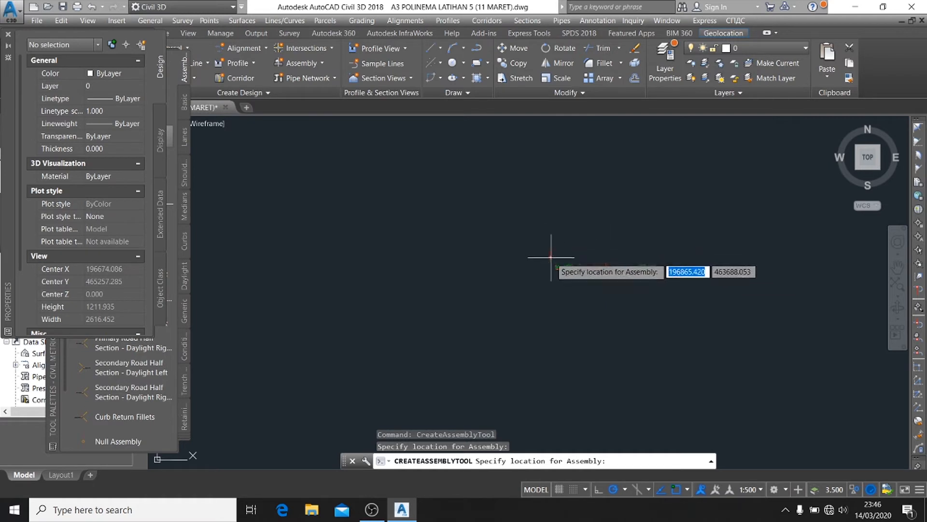
scroll(593, 287, "up", 3)
scroll(594, 288, "up", 4)
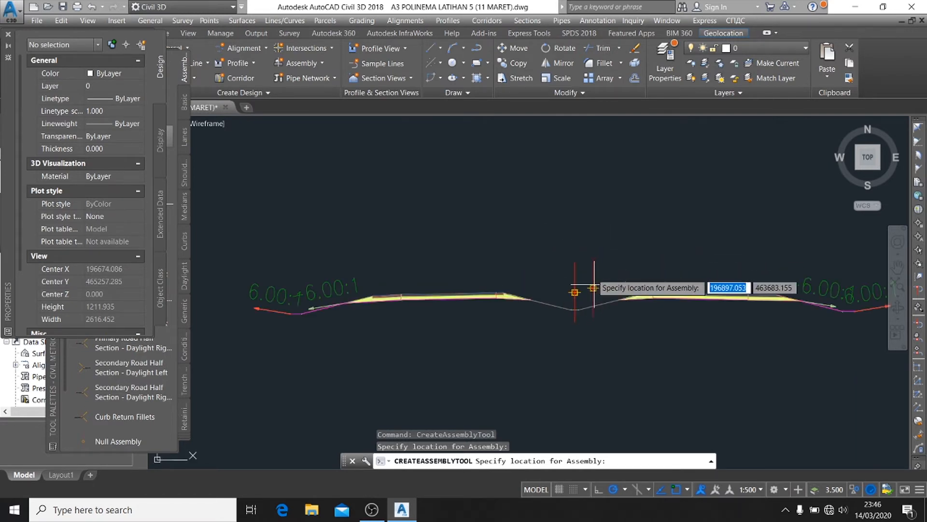
middle_click_drag(387, 231, 407, 288)
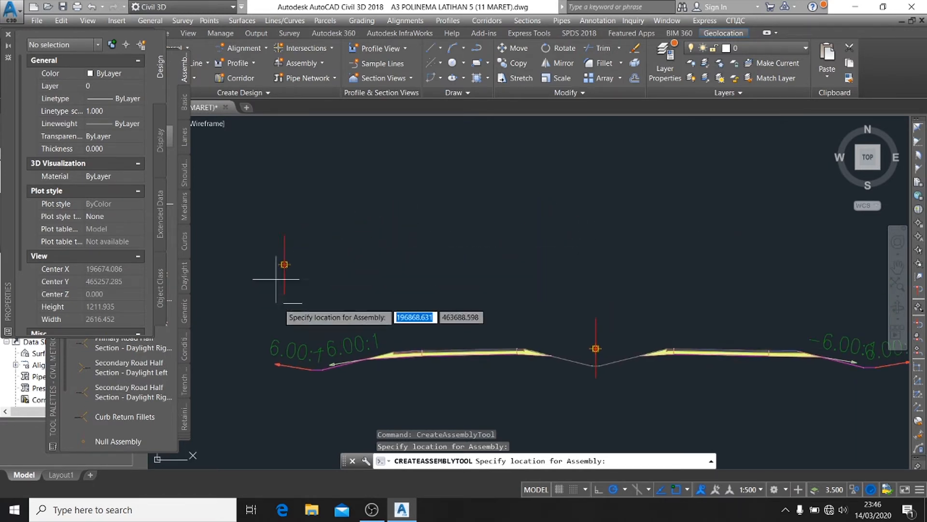
middle_click_drag(693, 369, 582, 290)
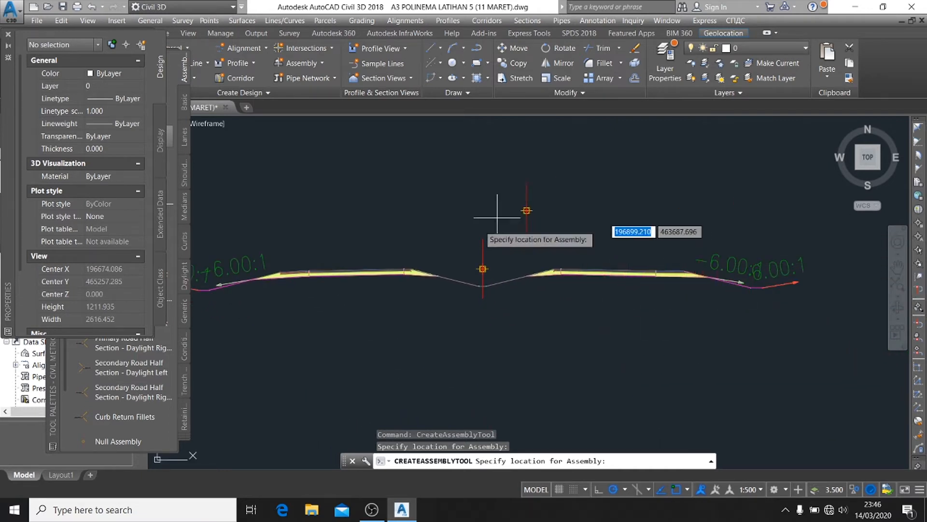
scroll(617, 270, "down", 2)
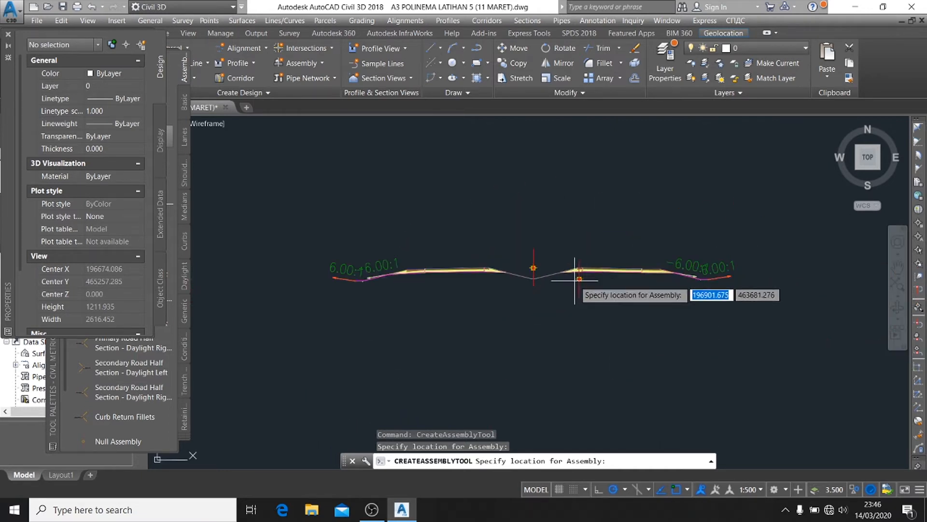
scroll(531, 285, "up", 2)
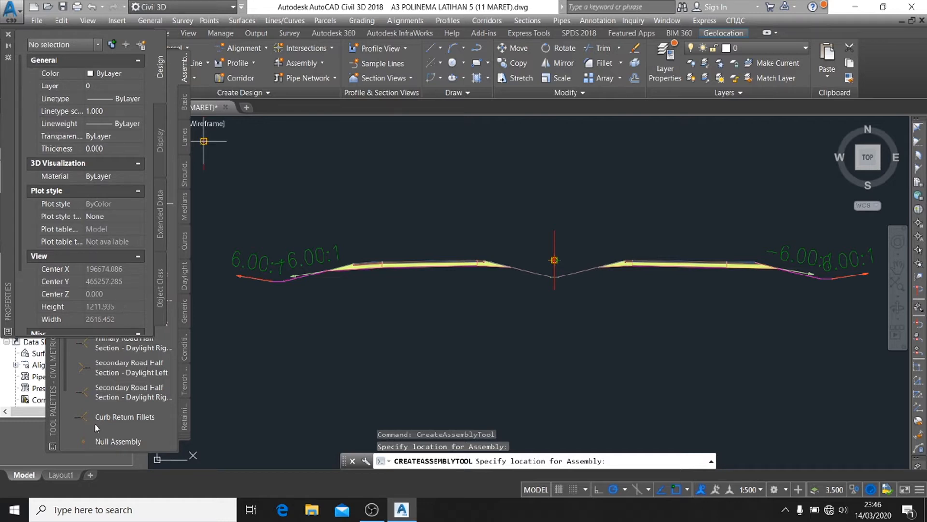
Step: Close the open palettes and start a new assembly, opening its EII-WBN-Code Set Style for editing
left_click(8, 36)
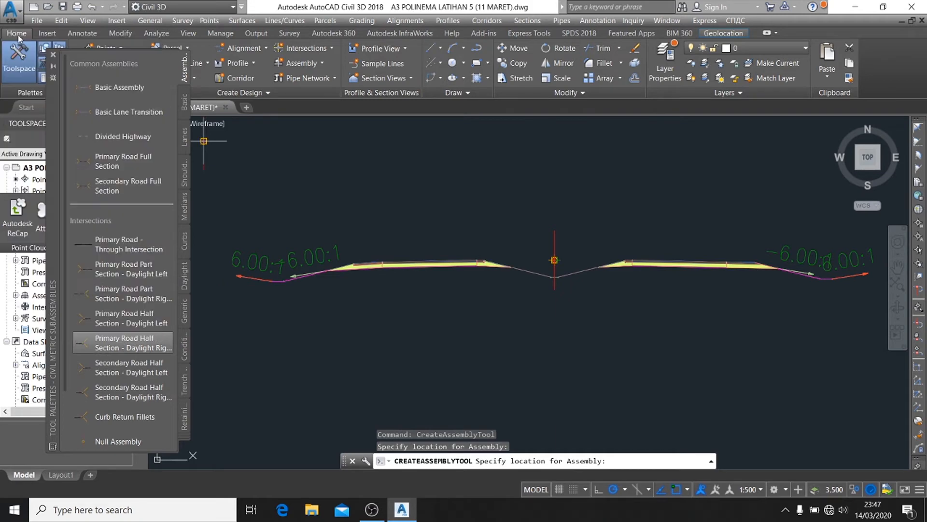
left_click(53, 55)
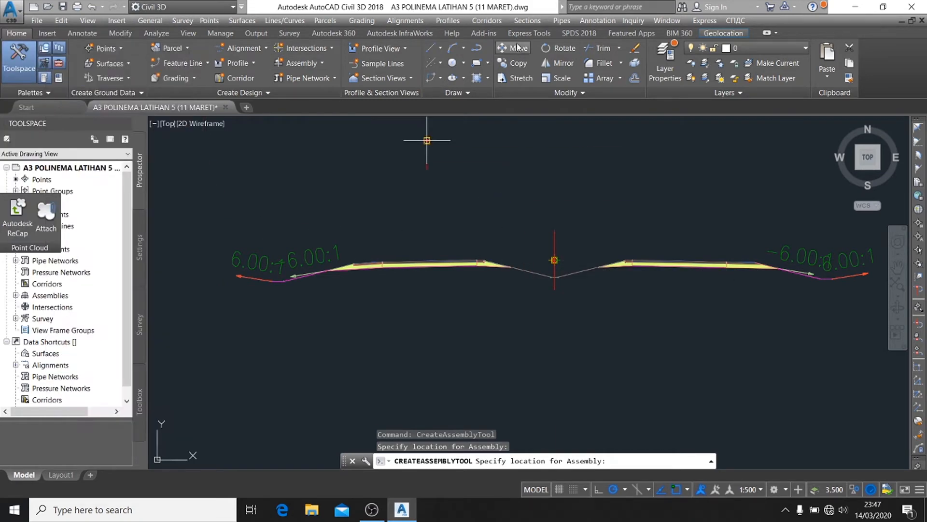
left_click(499, 24)
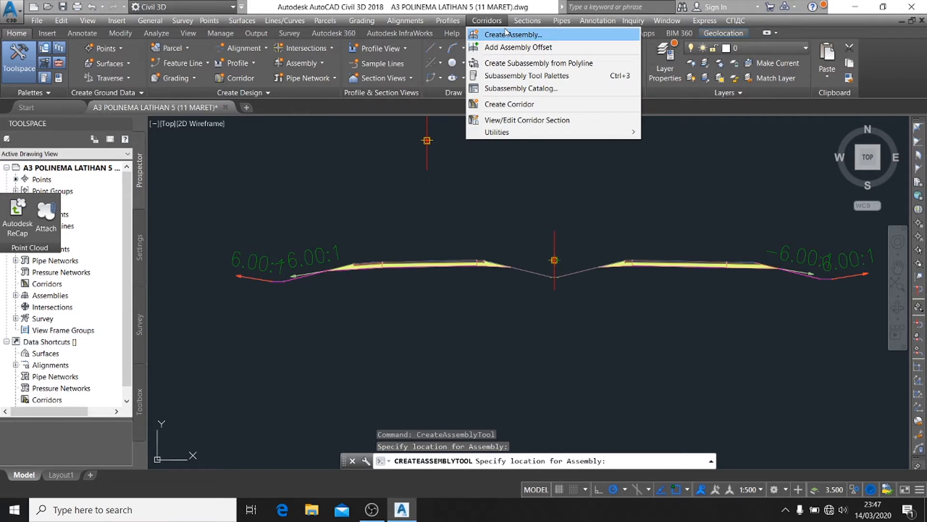
left_click(529, 37)
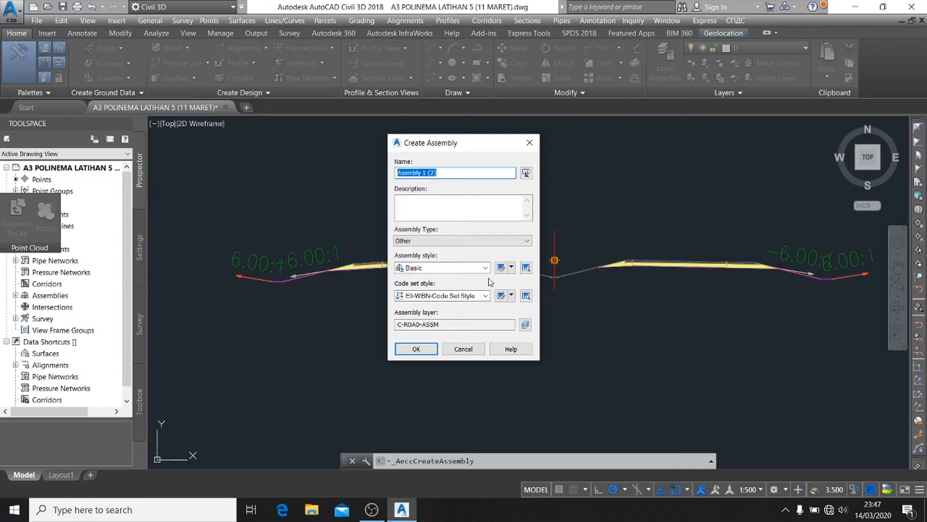
left_click(450, 171)
left_click(501, 295)
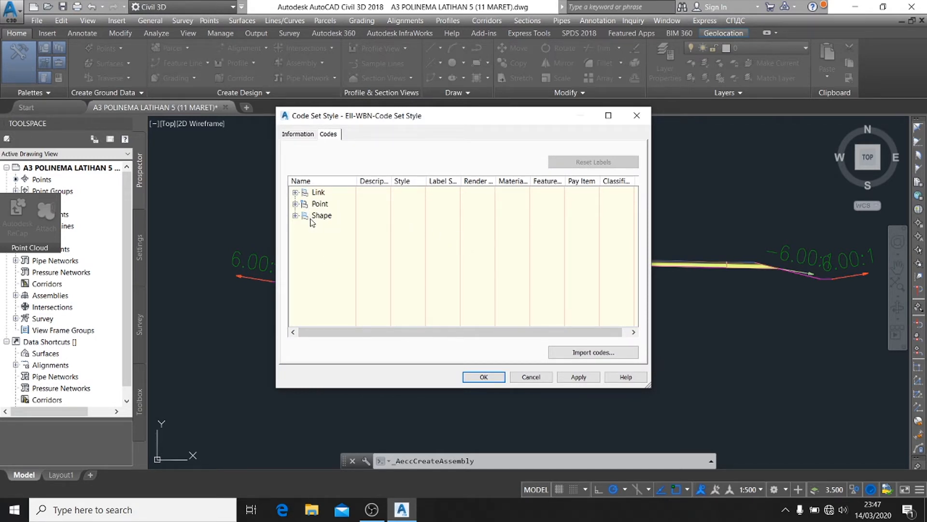
Step: Assign the EII-WBN-Grades v2 label style to the Top link code and apply the code set style
left_click(296, 193)
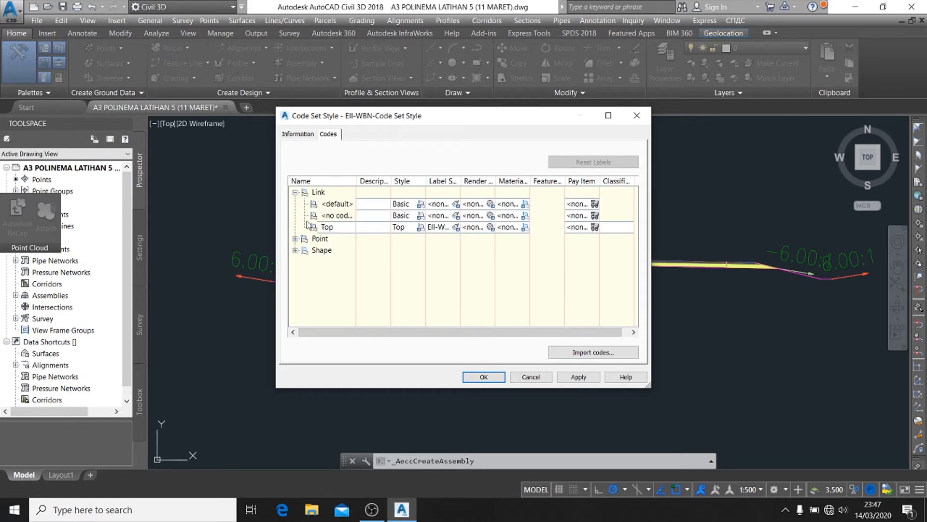
left_click(456, 228)
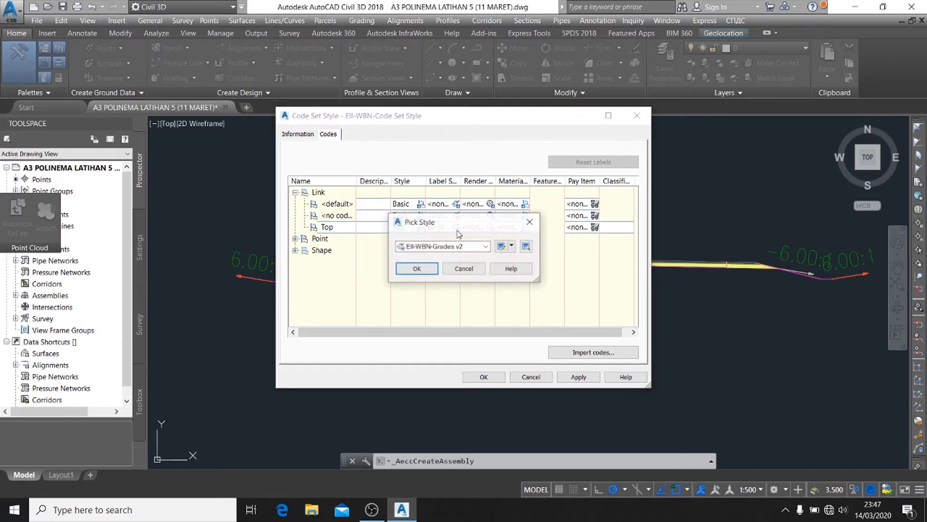
left_click(486, 249)
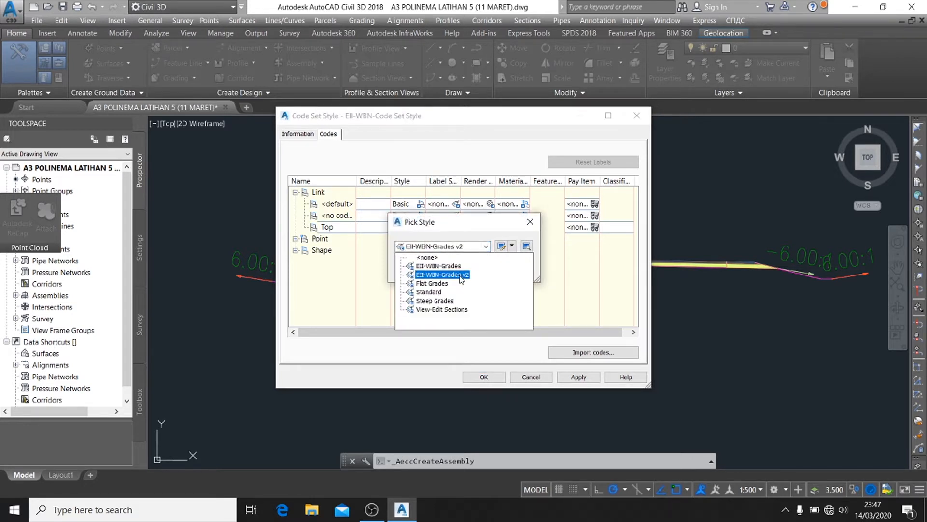
left_click(461, 275)
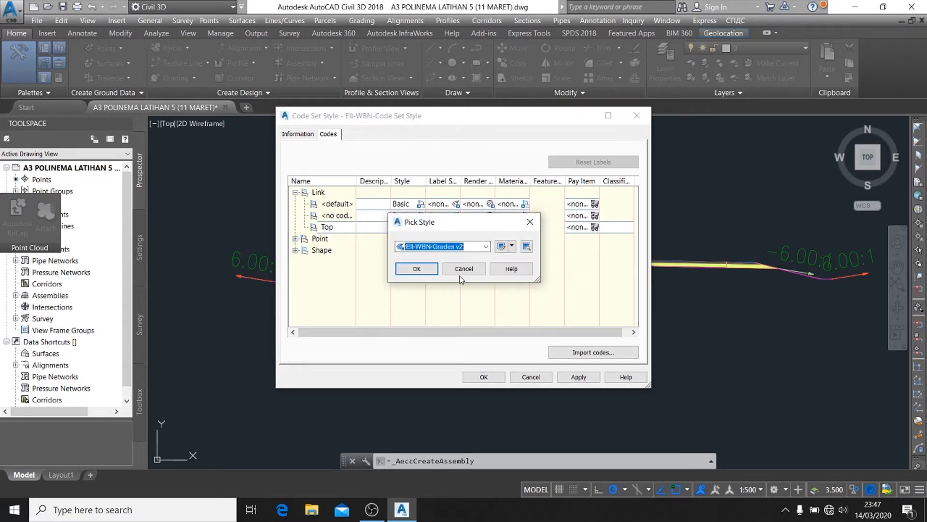
left_click(418, 268)
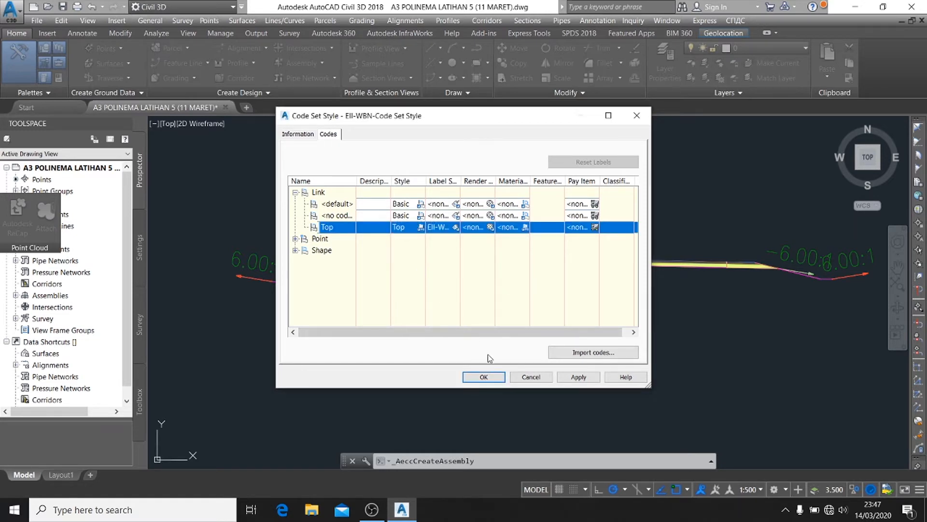
left_click(586, 381)
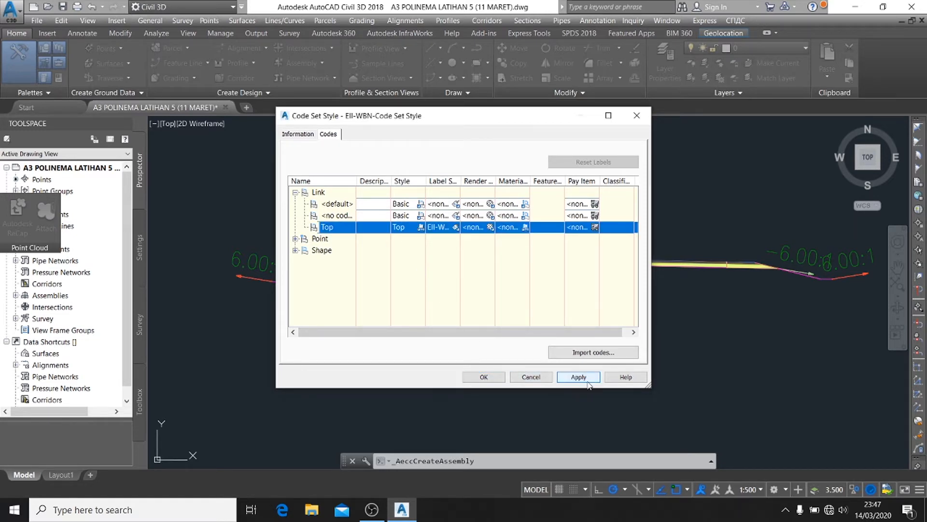
left_click(491, 381)
Step: Place the new assembly's baseline in the empty area below and to the left of the divided highway section
scroll(541, 266, "down", 4)
scroll(534, 262, "up", 6)
middle_click_drag(561, 323, 539, 257)
scroll(516, 246, "down", 3)
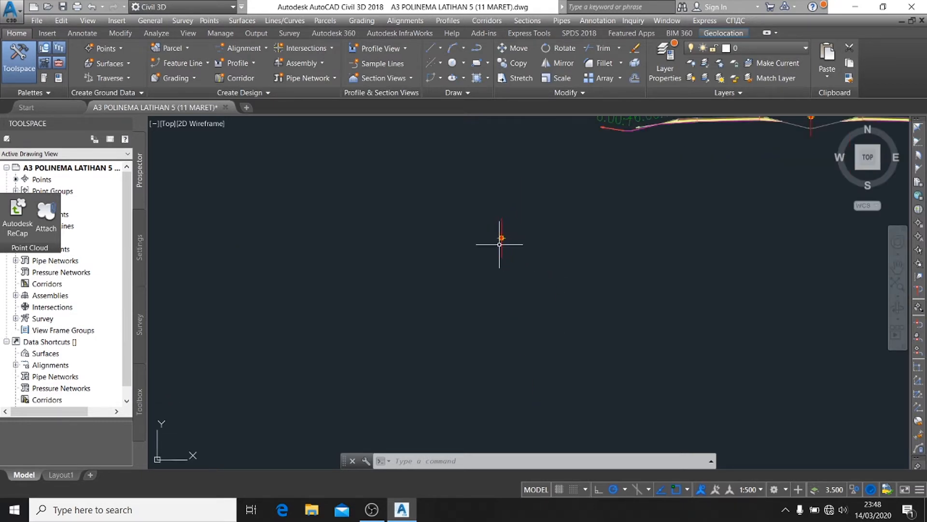
scroll(500, 206, "down", 1)
scroll(450, 210, "up", 3)
mouse_move(451, 210)
middle_mouse_down()
mouse_move(479, 252)
mouse_move(504, 262)
middle_mouse_up()
scroll(553, 268, "down", 4)
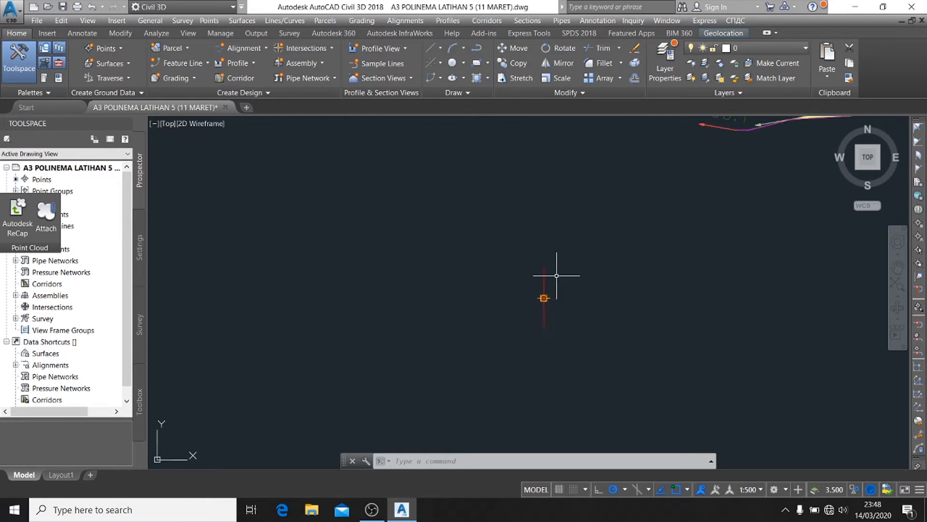
scroll(548, 261, "up", 2)
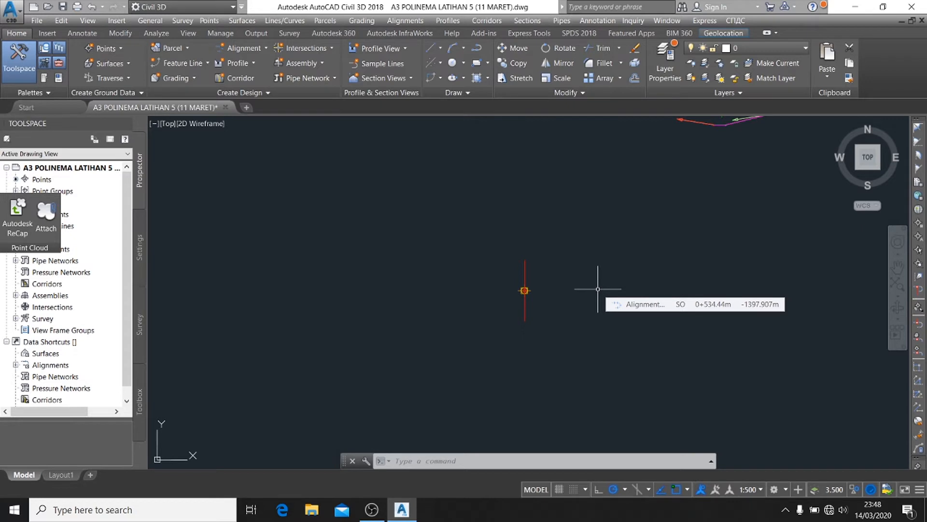
Step: Draw a circle enclosing the new assembly baseline, centred slightly above and to the left of its marker
key("Escape")
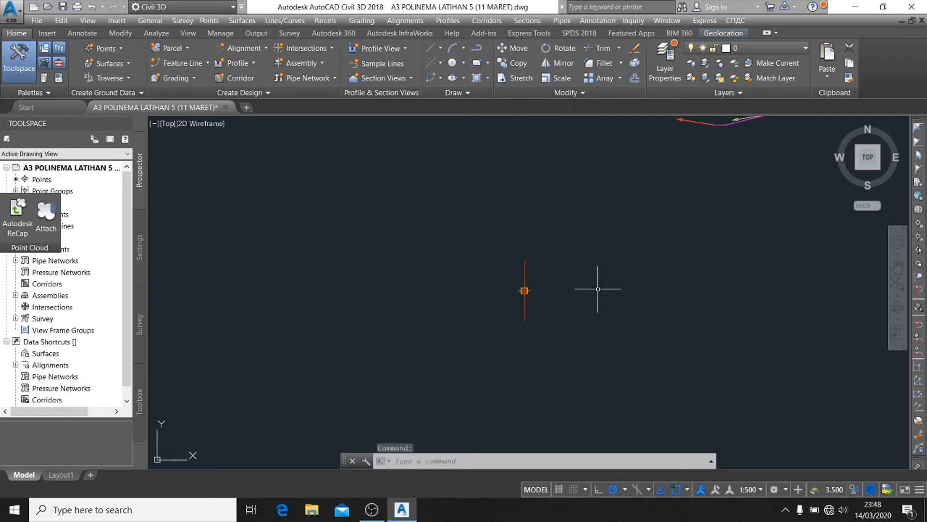
type("C")
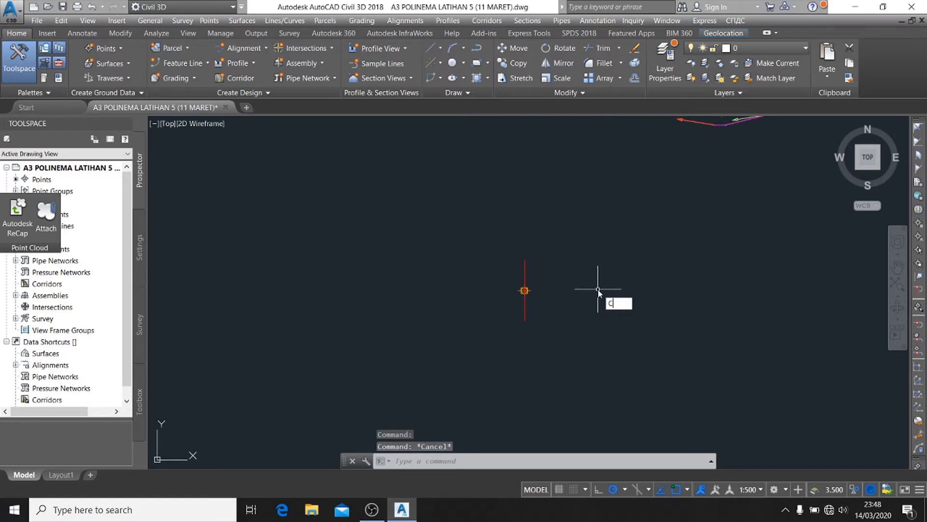
key("Return")
left_click(497, 235)
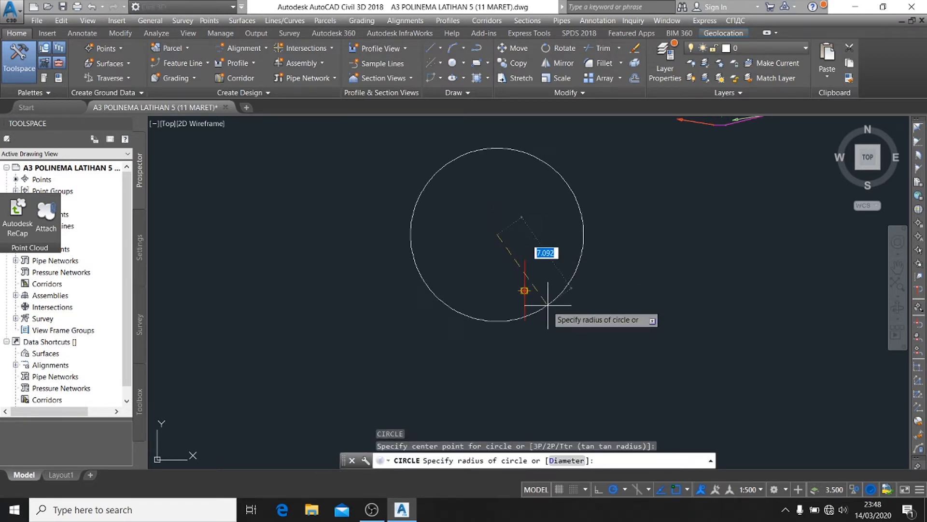
left_click(594, 245)
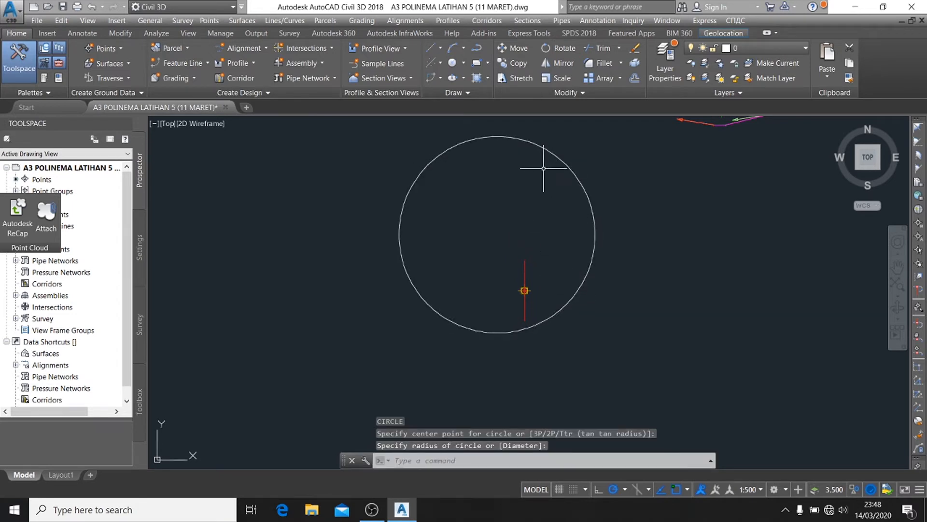
Step: Move the circle by its centre to a point close to the assembly's marker so it surrounds the baseline
left_click(555, 157)
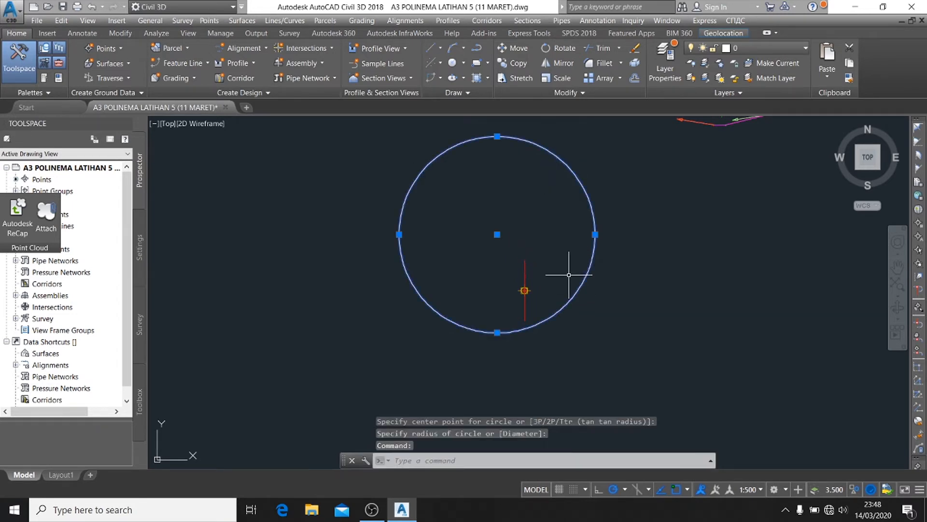
type("m")
key("Return")
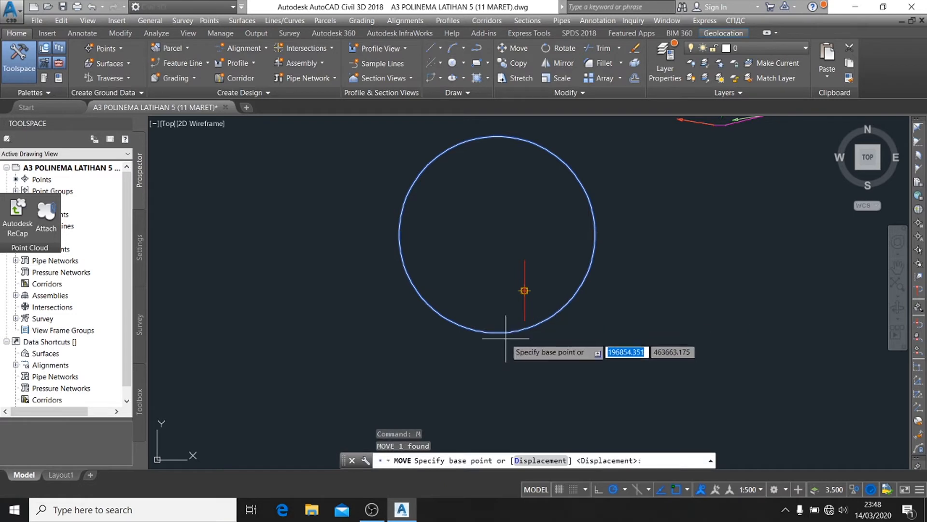
left_click(497, 235)
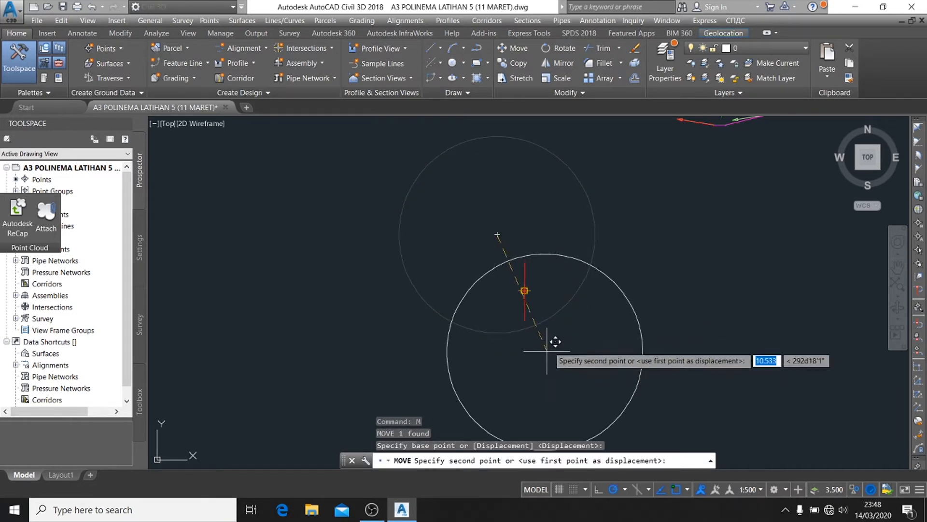
left_click(530, 277)
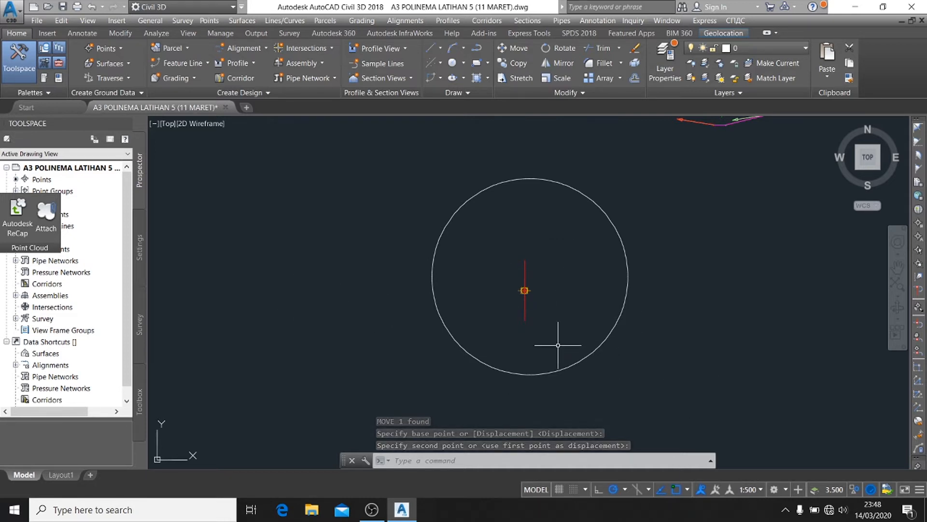
key("Escape")
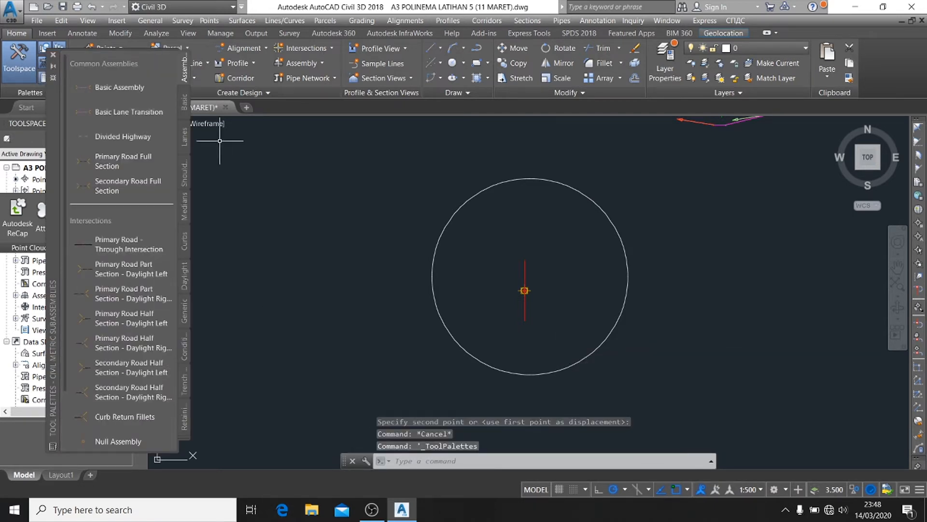
Step: Attach a LaneSuperelevationAOR subassembly from the metric lanes set to the baseline marker as the left lane
left_click(184, 140)
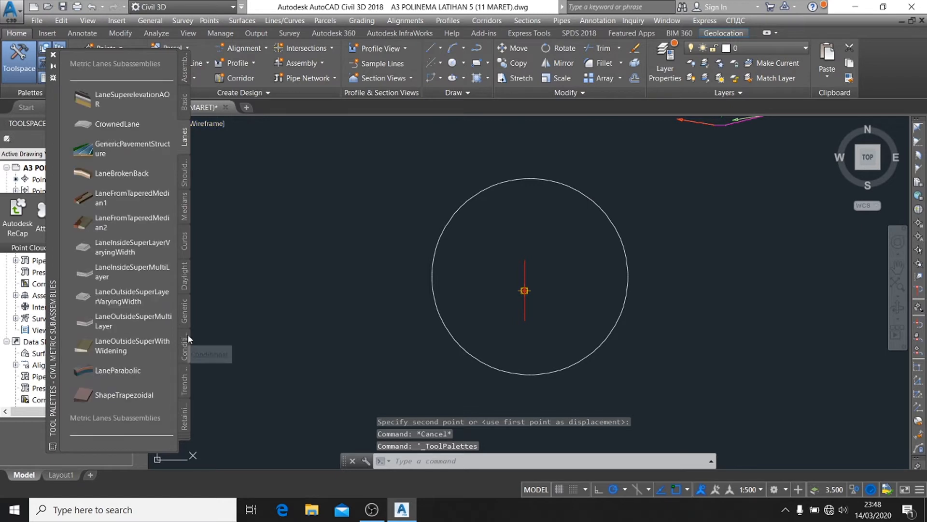
left_click(147, 97)
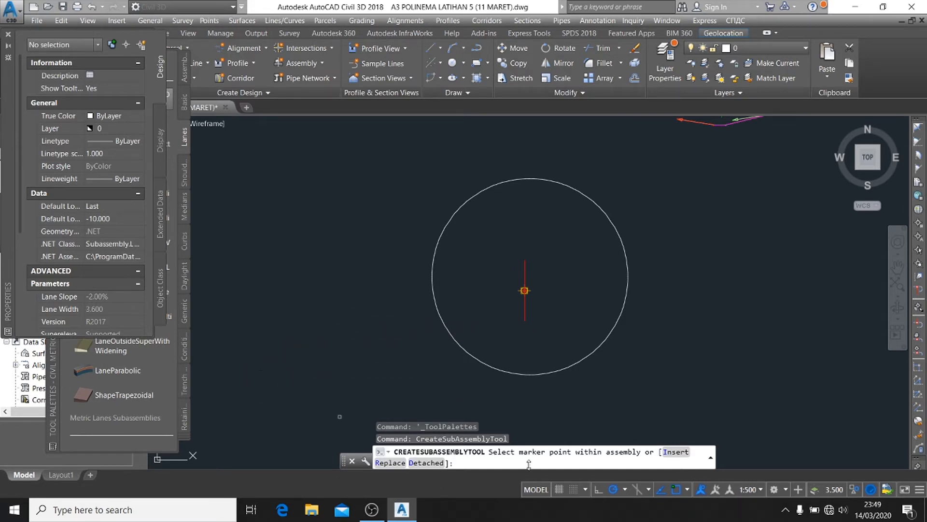
scroll(534, 294, "up", 5)
scroll(485, 284, "up", 2)
middle_click_drag(487, 285, 608, 312)
left_click(601, 298)
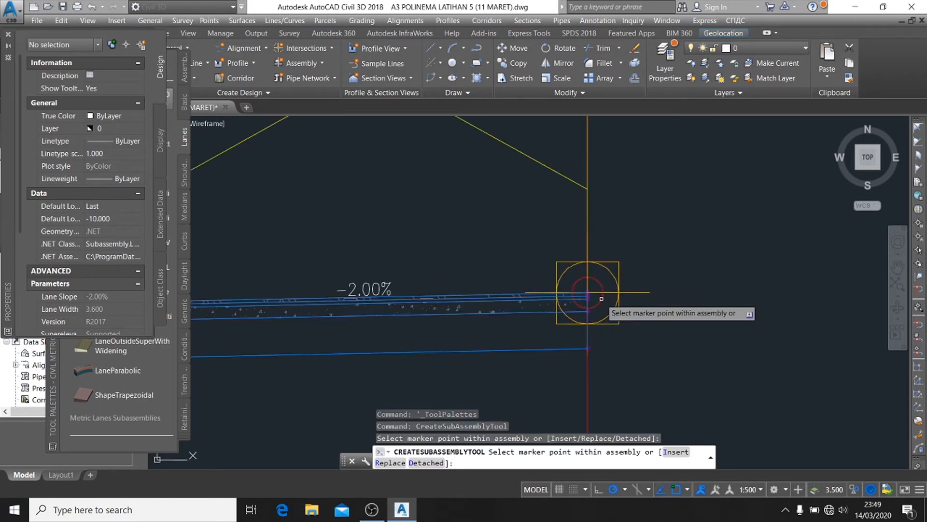
scroll(599, 301, "down", 5)
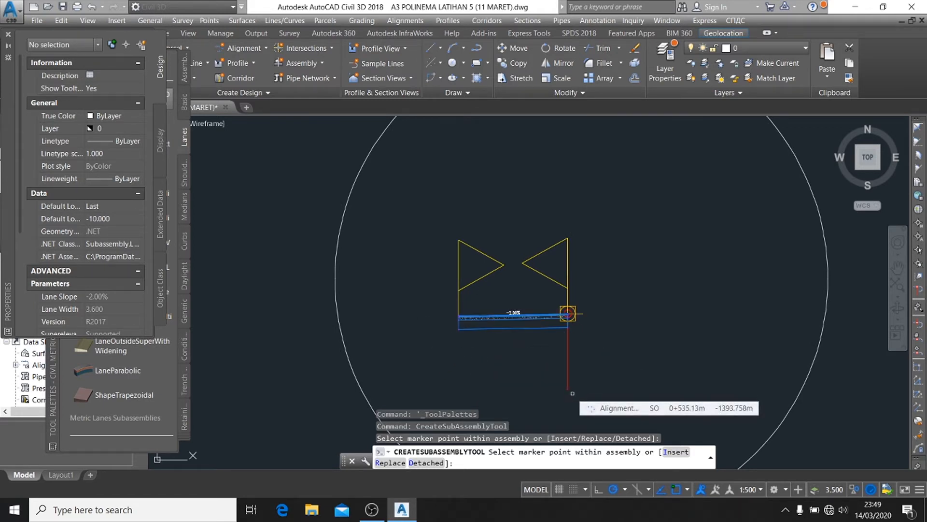
key("Escape")
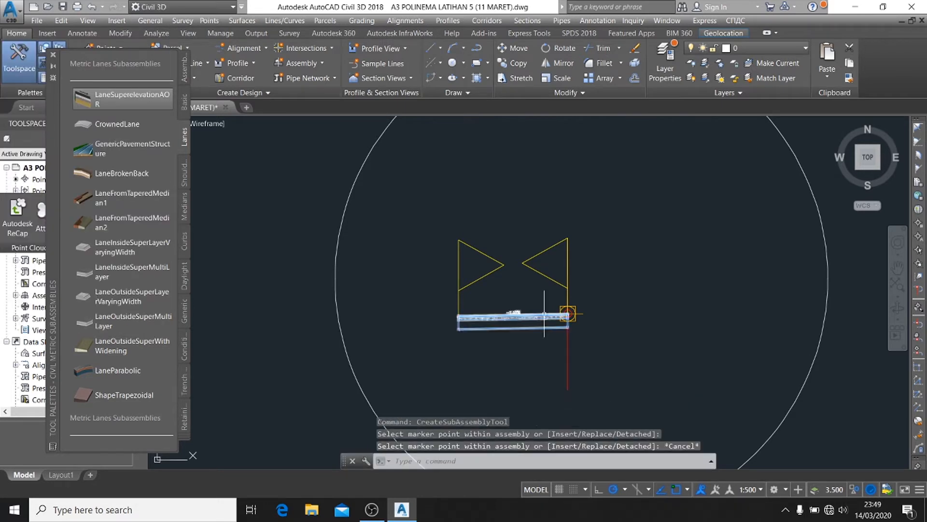
Step: Set the left lane subassembly's width to 4 m in its subassembly properties
scroll(544, 314, "up", 2)
middle_click_drag(545, 314, 536, 330)
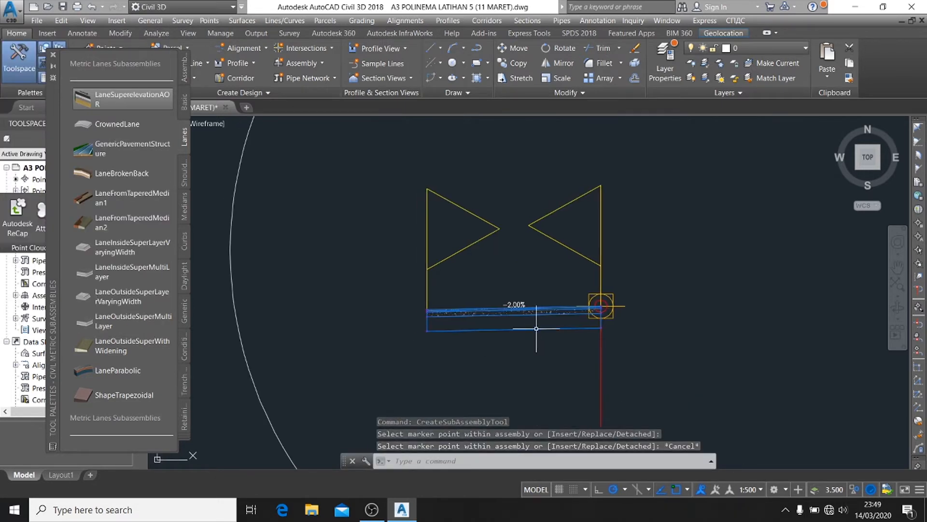
scroll(538, 337, "up", 3)
left_click(541, 359)
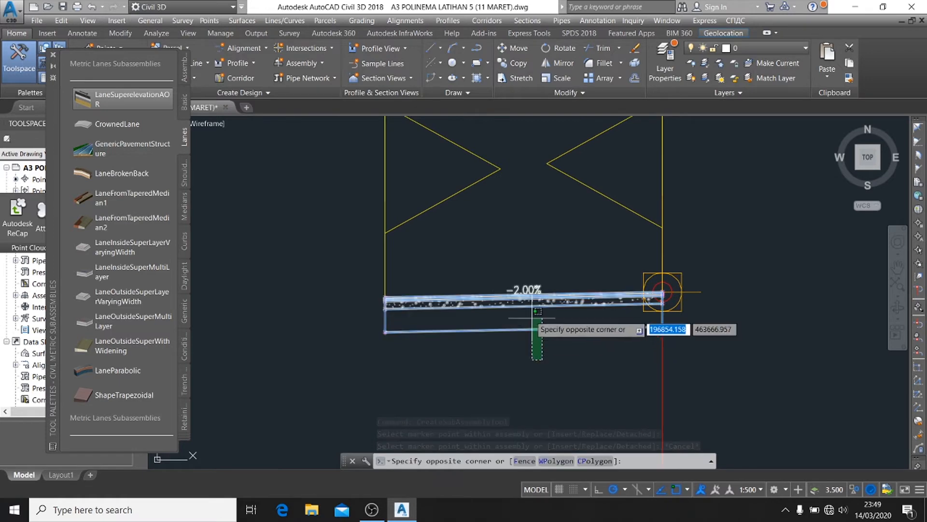
left_click(500, 274)
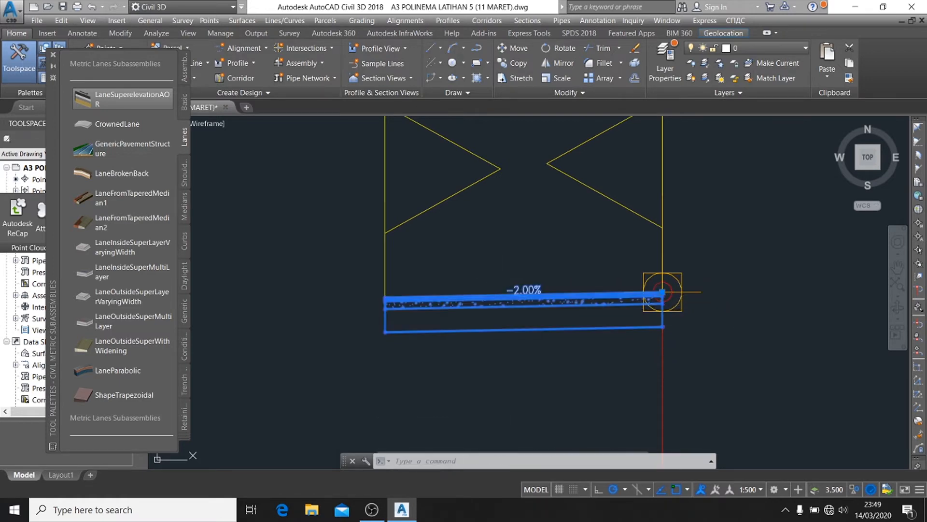
right_click(533, 293)
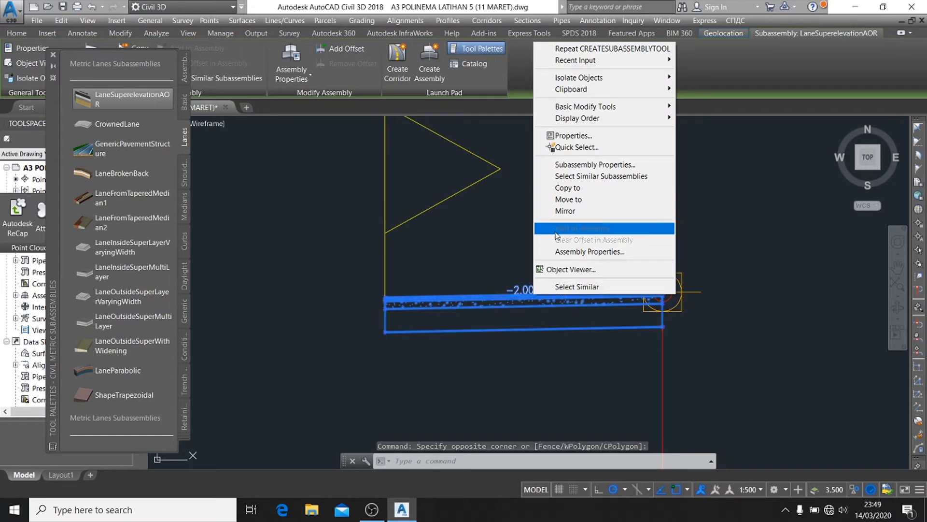
left_click(610, 165)
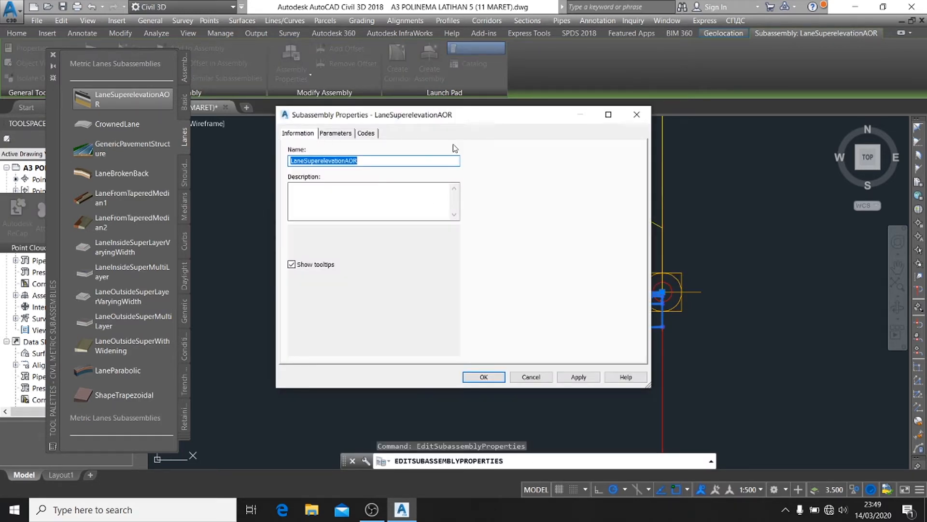
left_click(350, 133)
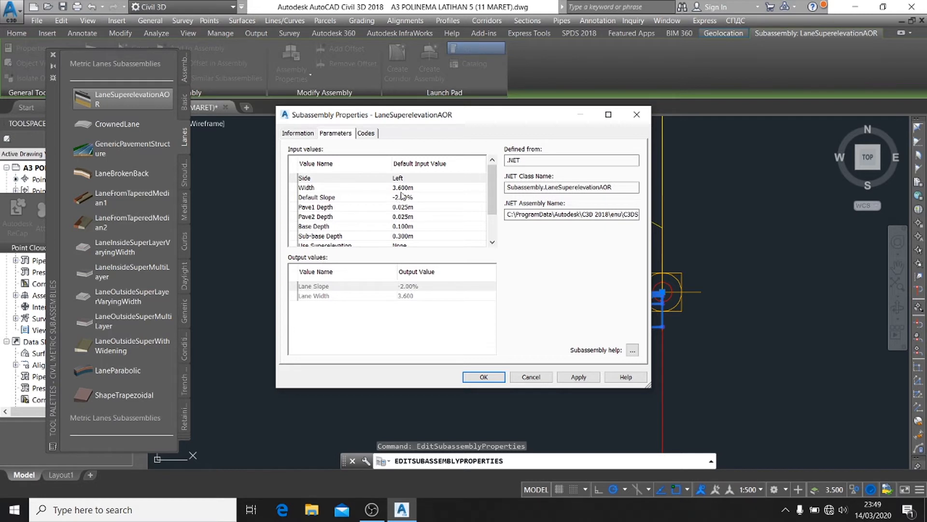
left_click(404, 188)
left_click(405, 189)
left_click(404, 188)
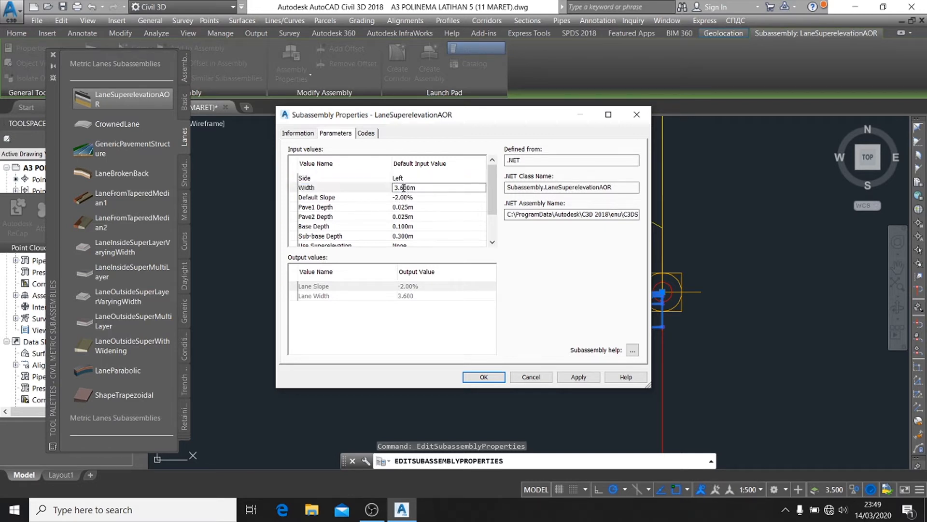
type("4")
Step: Set the left lane's Pave1 depth to 0.05 m and its Pave2 depth to 0.1 m
left_click(404, 208)
left_click(404, 209)
type("0.")
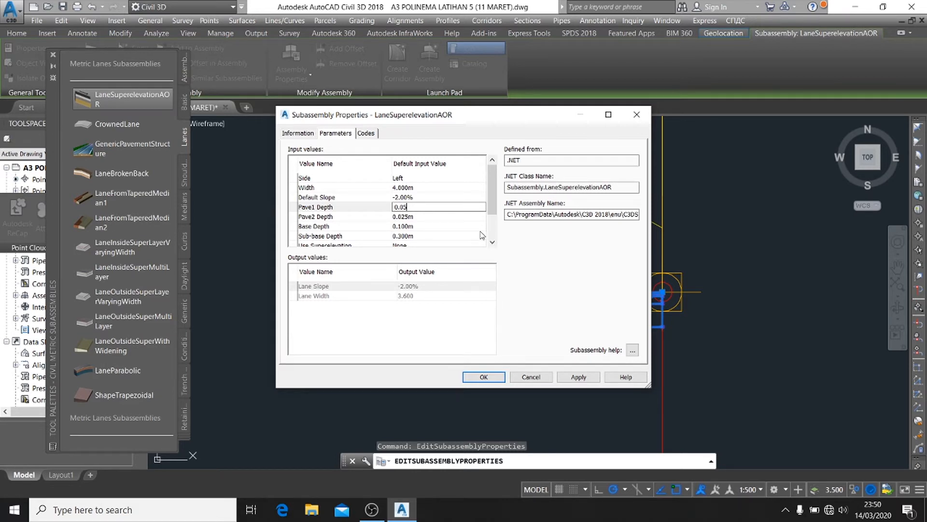
left_click(404, 217)
left_click(405, 218)
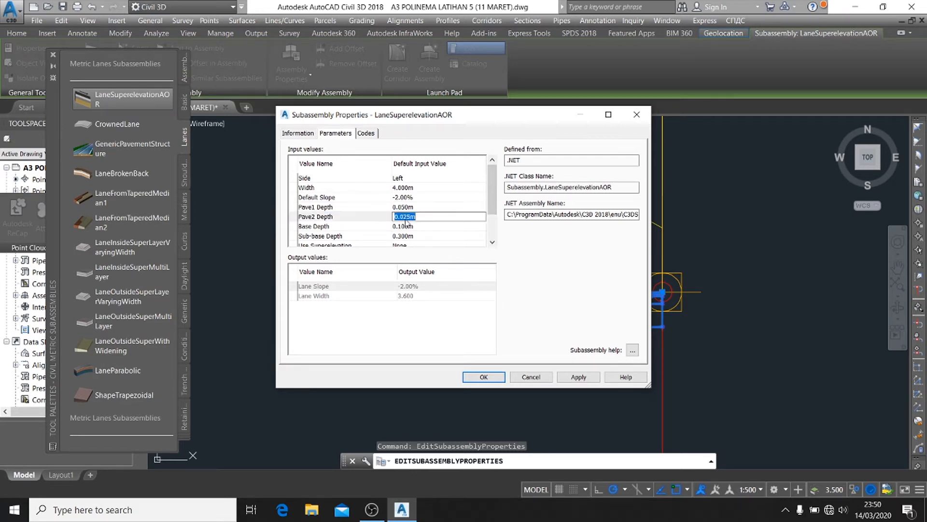
key("BackSpace")
type("0.1")
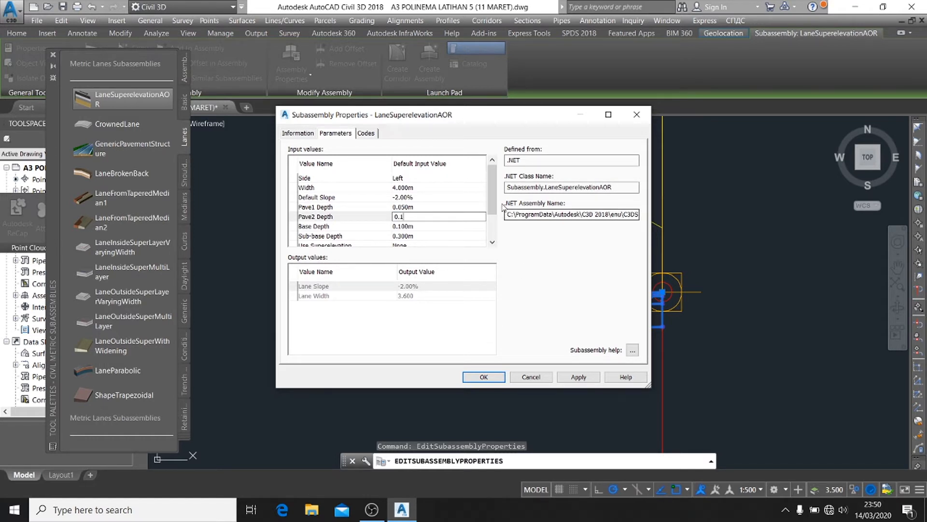
key("Return")
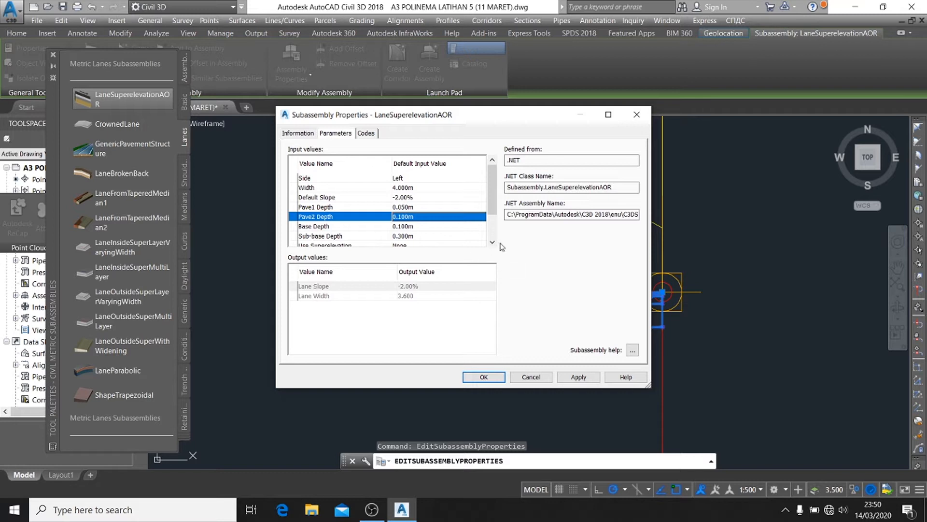
Step: Set the left lane's Use Superelevation parameter to Left Lane Outside
double_click(446, 243)
left_click(439, 246)
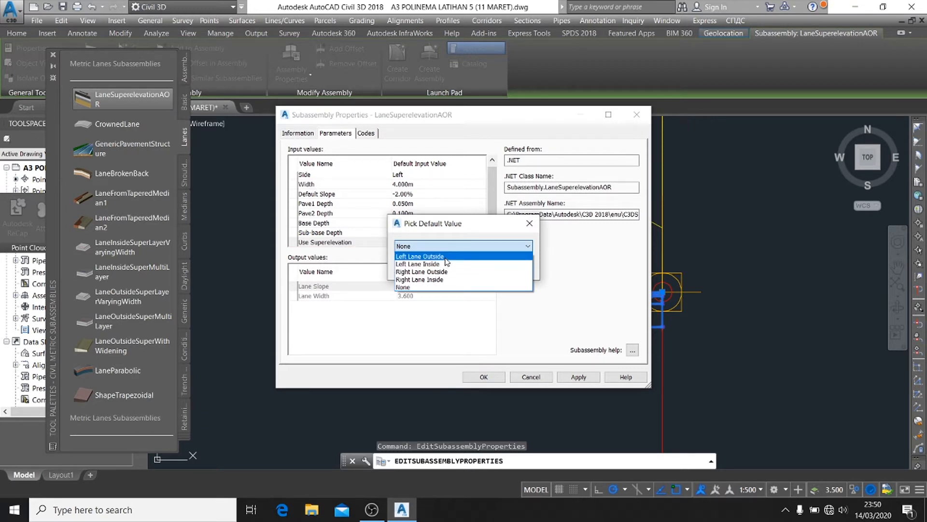
left_click(445, 256)
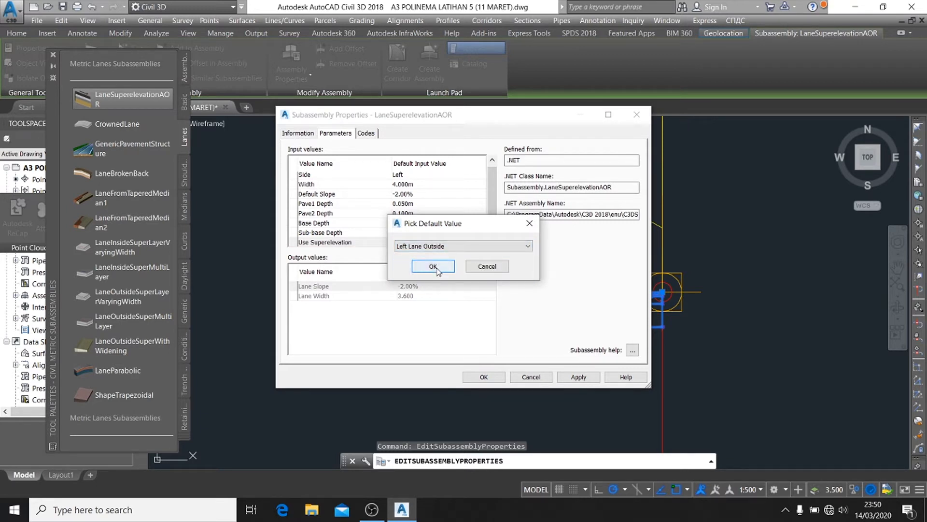
left_click(433, 266)
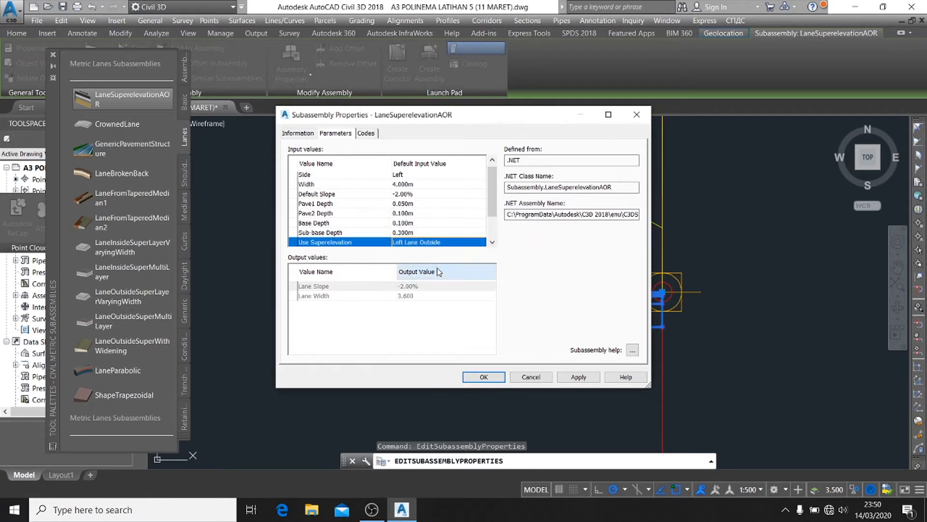
Step: Set the left lane's base depth to 0.2 m and apply the changed subassembly properties
left_click(491, 244)
left_click(491, 245)
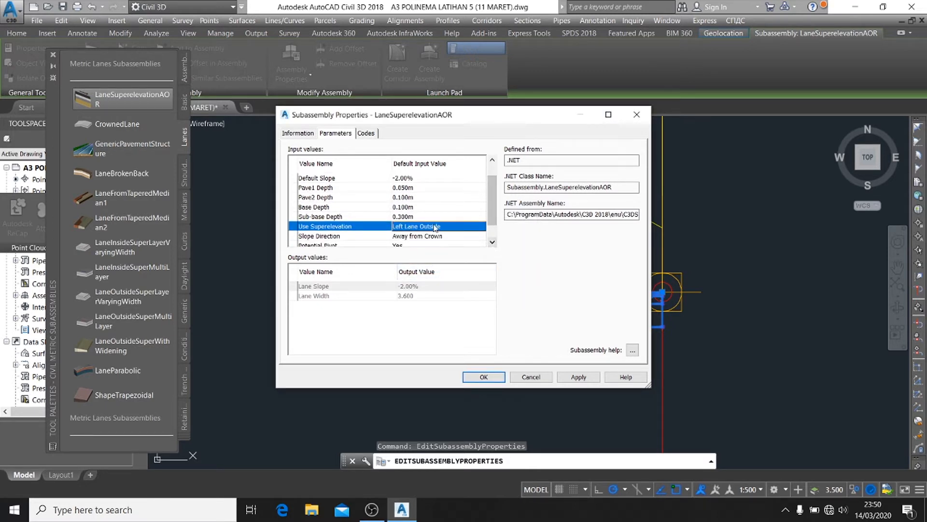
left_click(403, 207)
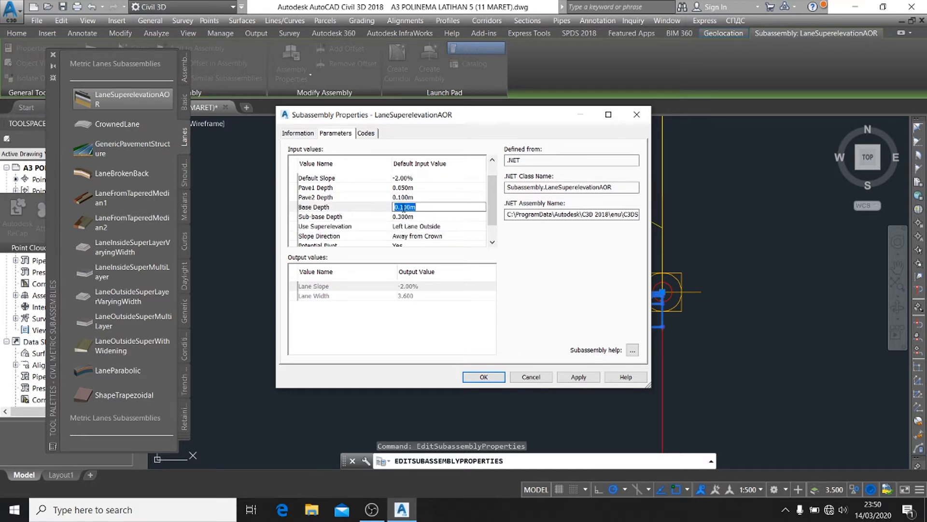
type("0.2")
key("Return")
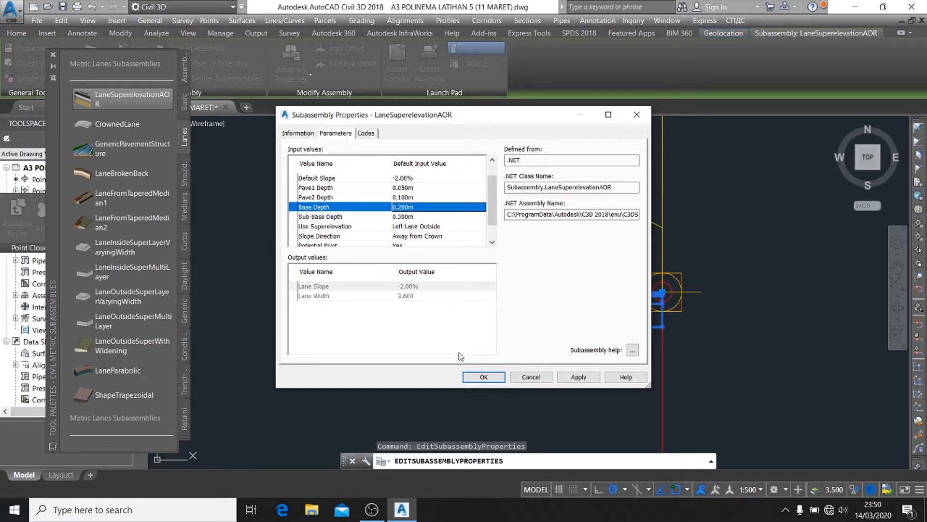
left_click(576, 379)
left_click(482, 377)
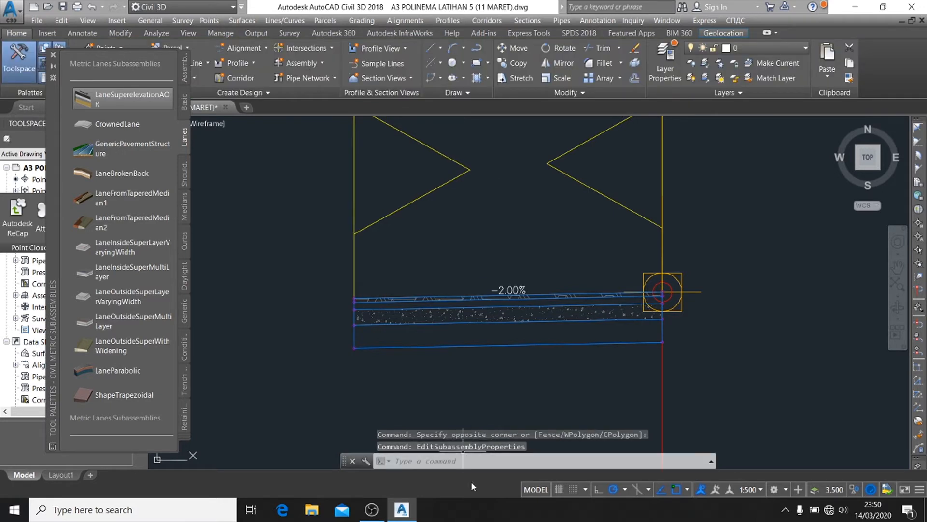
Step: Attach a ShoulderExtendAll subassembly from the metric shoulders set to the top marker at the left lane's outer edge
middle_click_drag(338, 265, 428, 225)
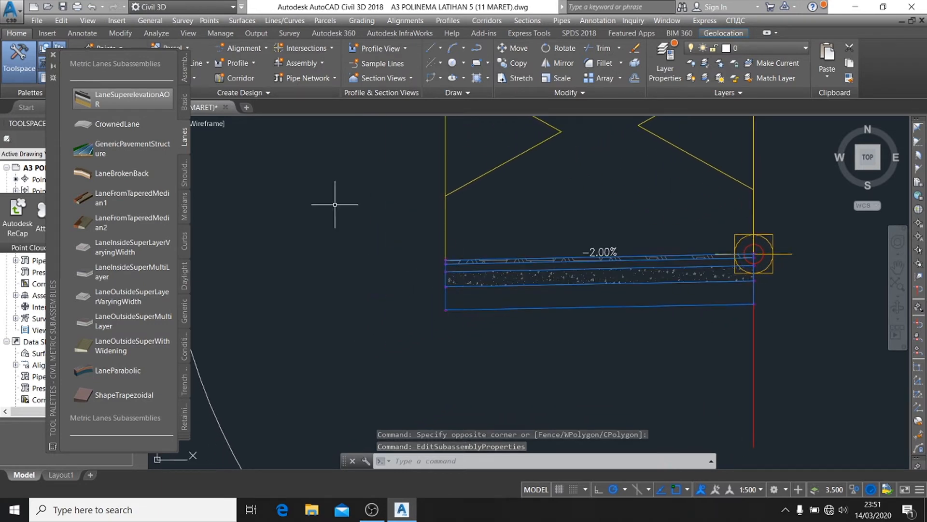
left_click(186, 180)
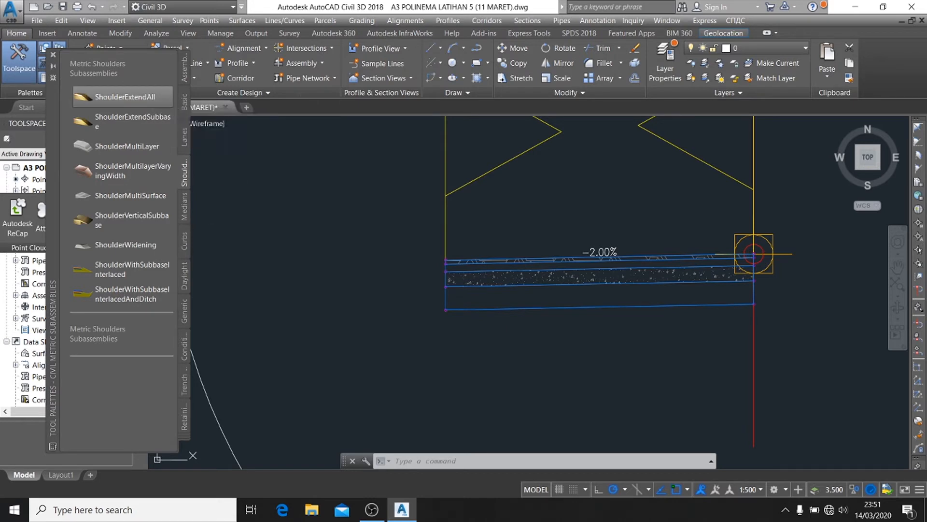
left_click(122, 96)
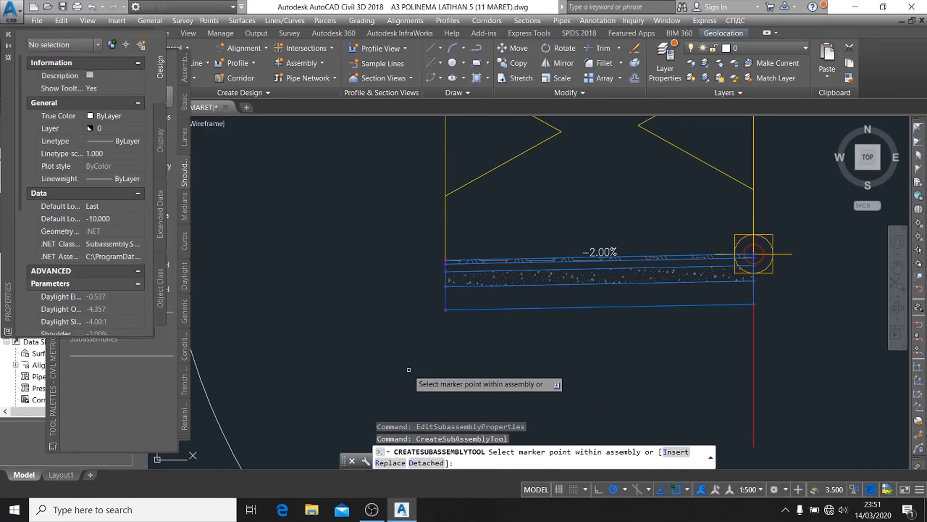
scroll(437, 318, "up", 2)
scroll(447, 225, "up", 2)
scroll(446, 215, "up", 4)
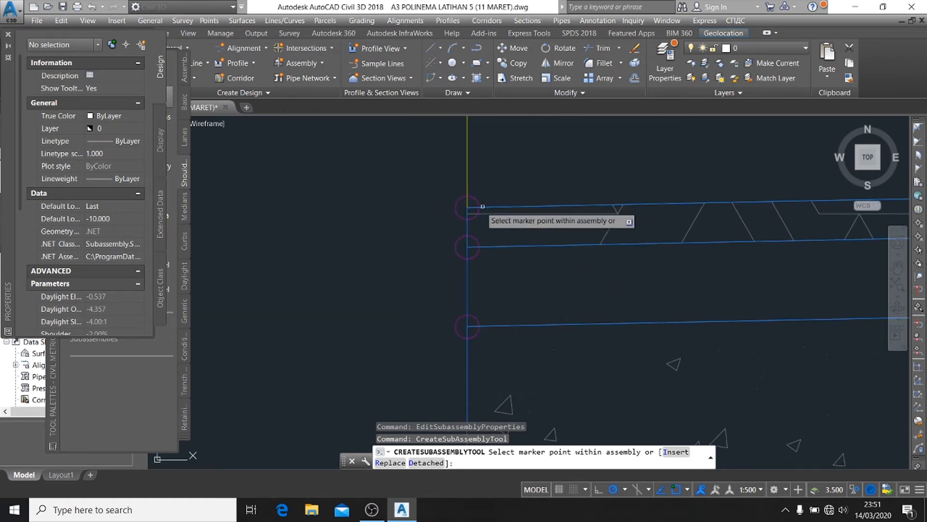
middle_click_drag(521, 119, 532, 155)
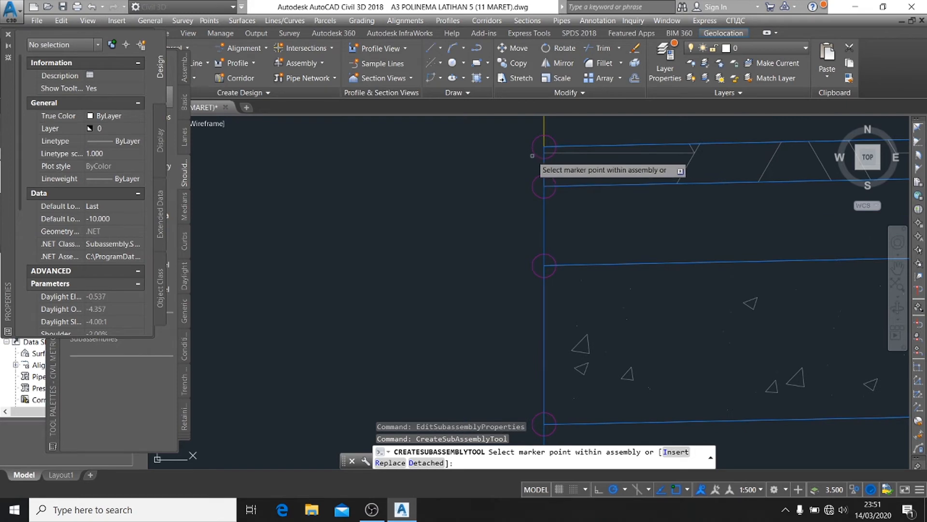
scroll(532, 156, "down", 2)
scroll(531, 231, "down", 3)
middle_click_drag(496, 276, 687, 243)
scroll(449, 193, "down", 1)
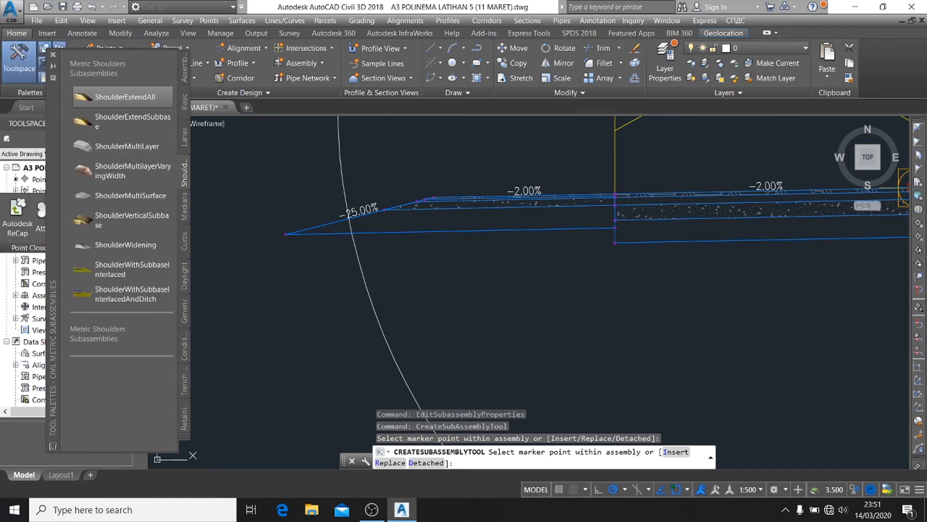
key("Escape")
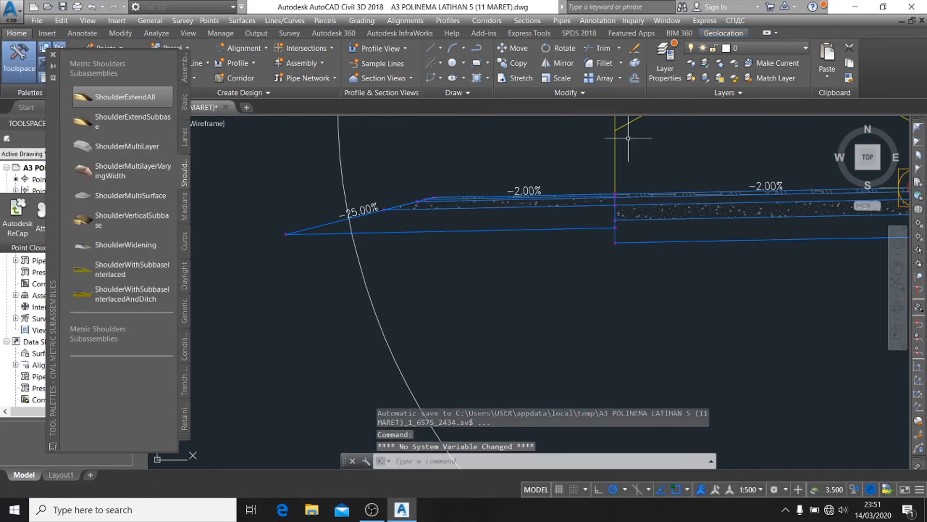
Step: Set the left ShoulderExtendAll subassembly's shoulder width to 1.5 m in its subassembly properties
middle_click_drag(488, 158, 485, 168)
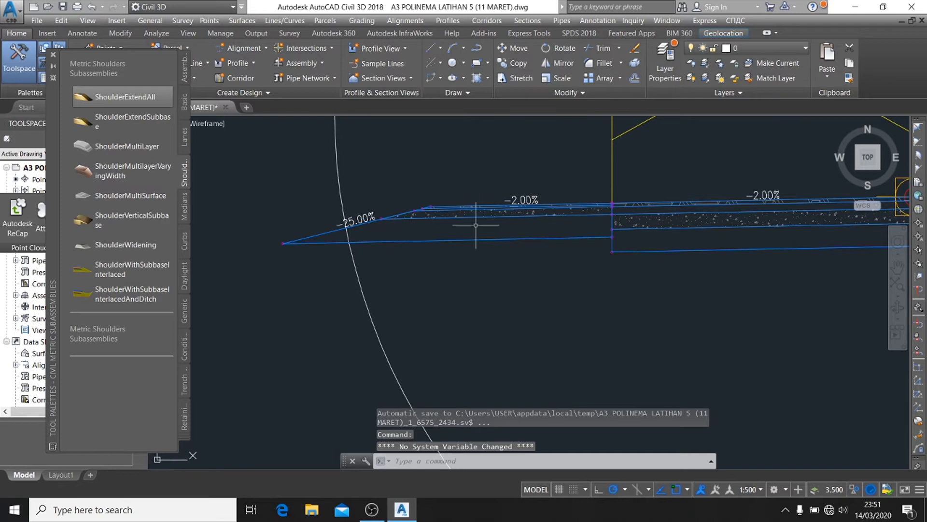
left_click(505, 280)
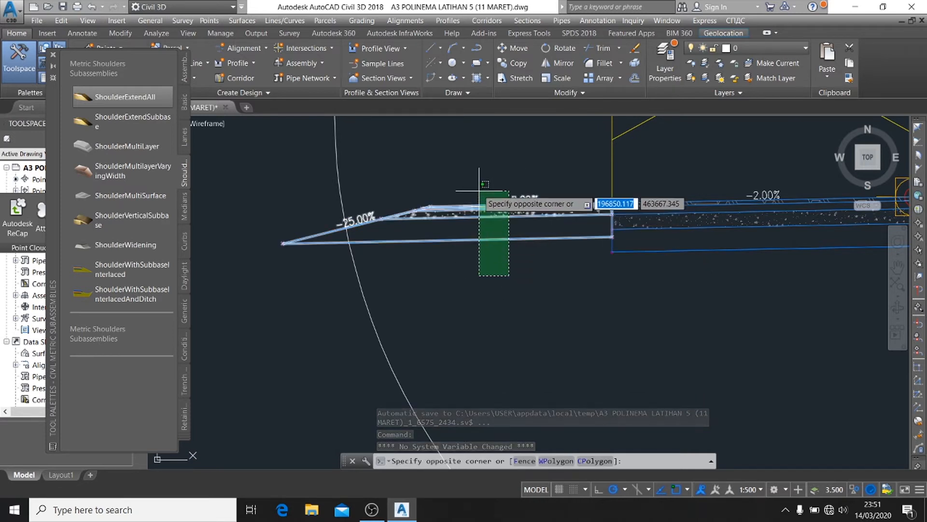
left_click(469, 179)
right_click(487, 220)
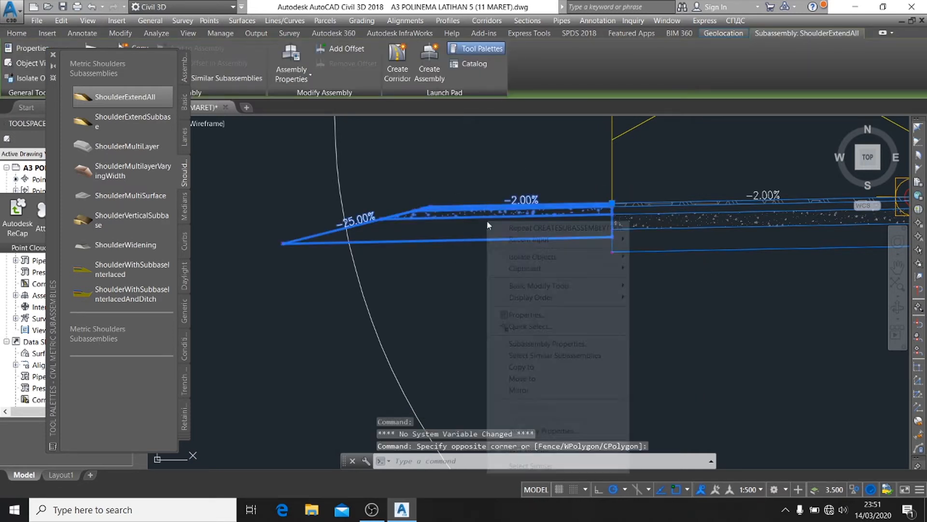
left_click(544, 346)
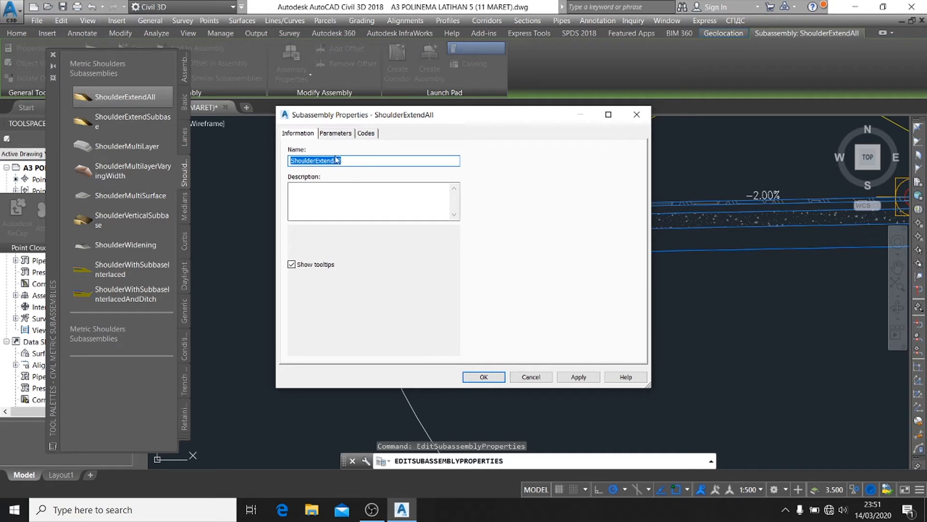
left_click(336, 133)
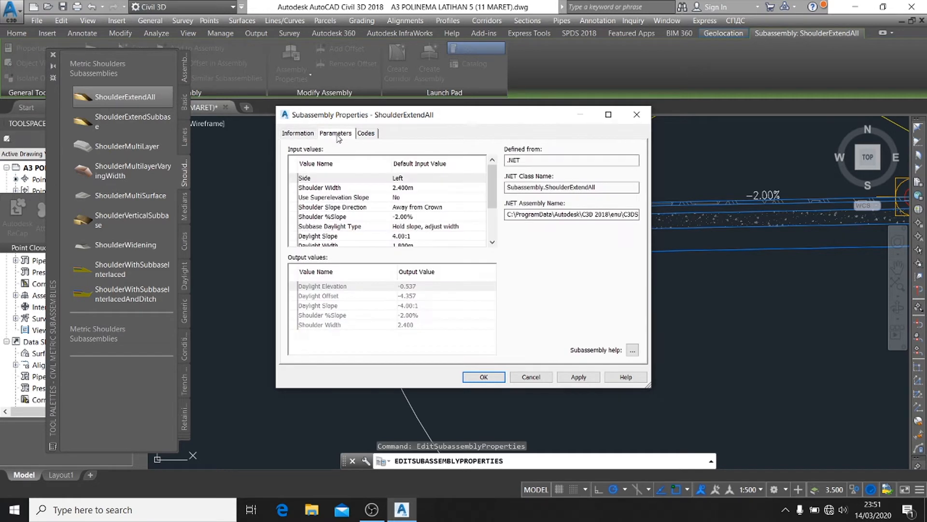
left_click(408, 188)
left_click(408, 188)
left_click_drag(408, 190, 381, 191)
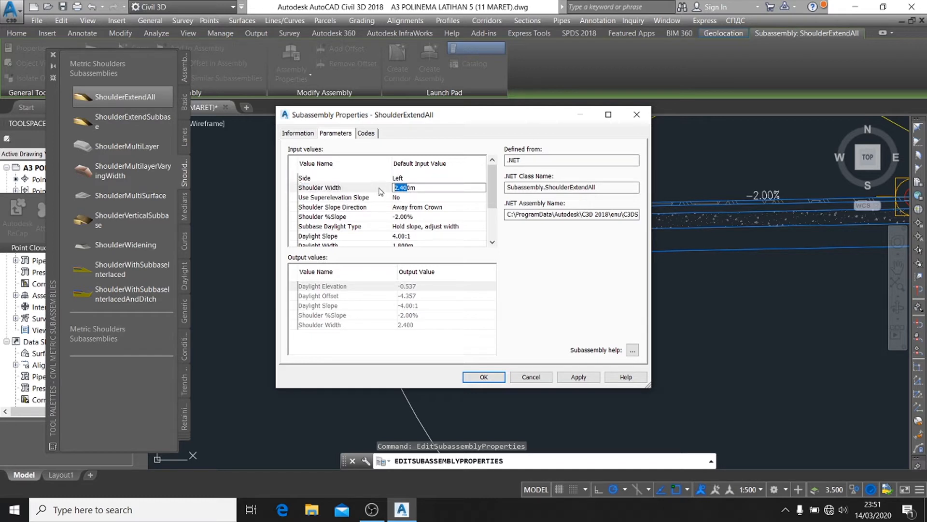
key("BackSpace")
type("1")
Step: Set both the Pave1 Depth and Pave2 Depth of the left ShoulderExtendAll subassembly to 0 m
left_click(491, 243)
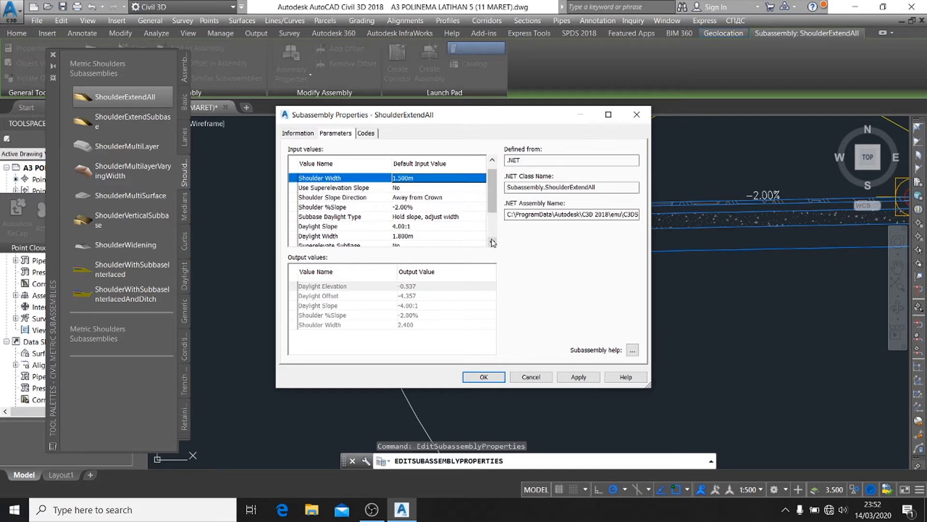
left_click(492, 243)
left_click(491, 243)
left_click(492, 243)
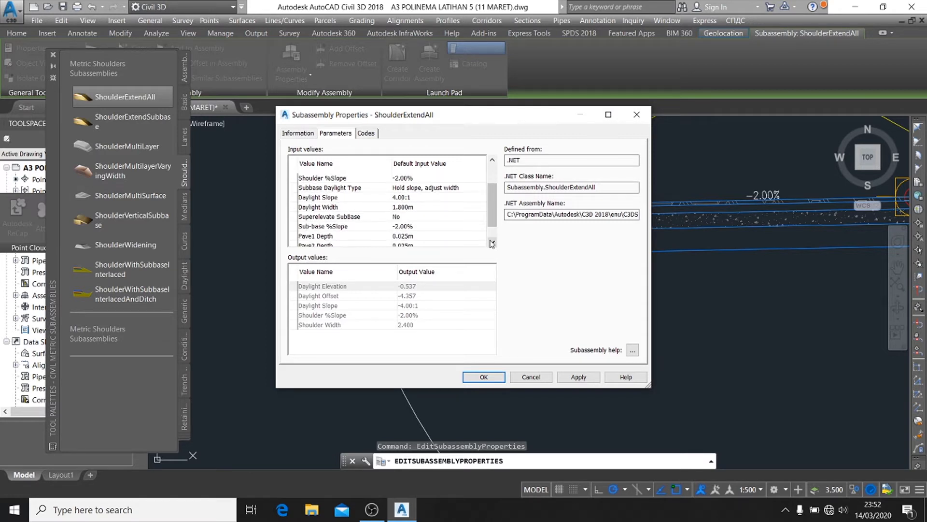
left_click(492, 243)
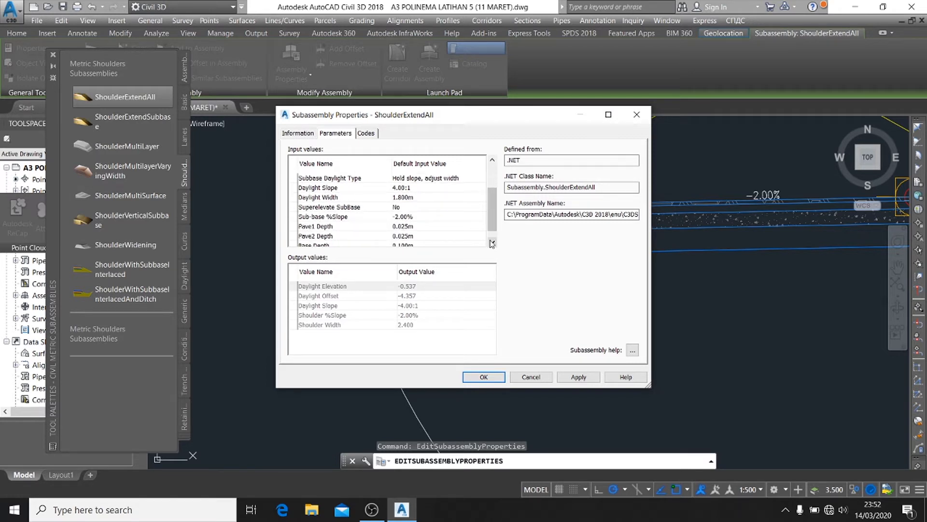
left_click(408, 226)
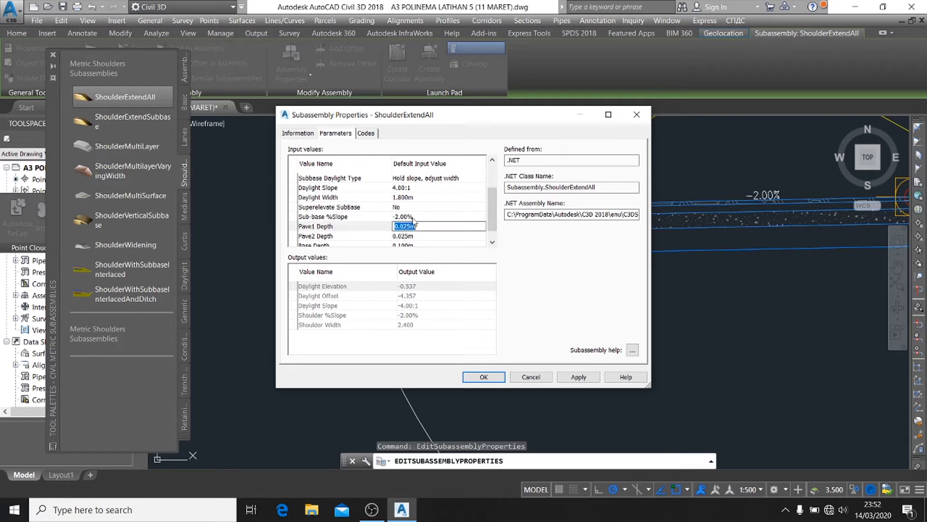
key("BackSpace")
type("0")
left_click(404, 238)
left_click(408, 237)
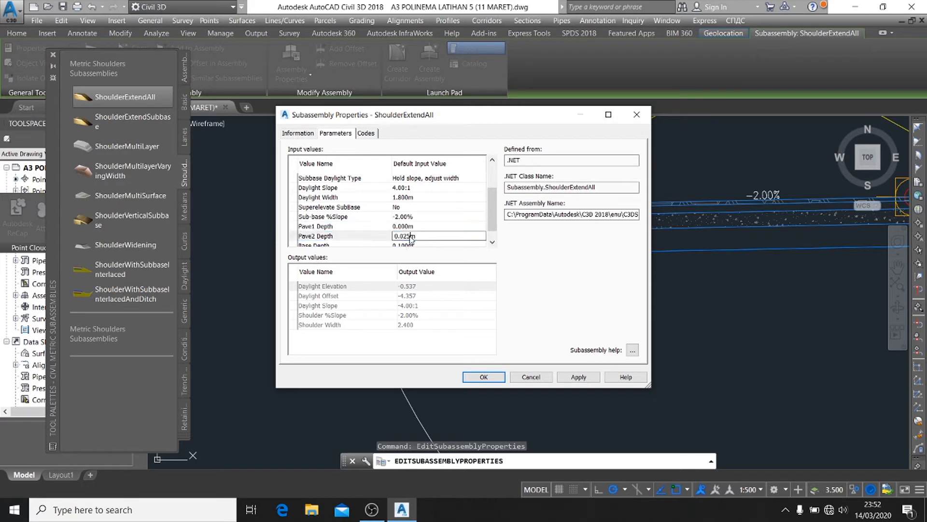
type("0")
key("Return")
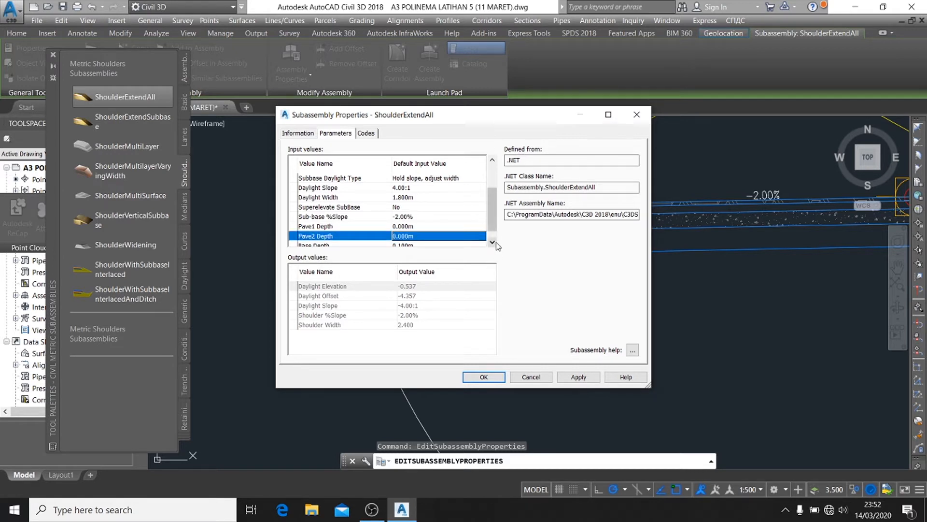
Step: Set the left shoulder subassembly's Base Depth to 0 m
left_click(492, 242)
left_click(410, 236)
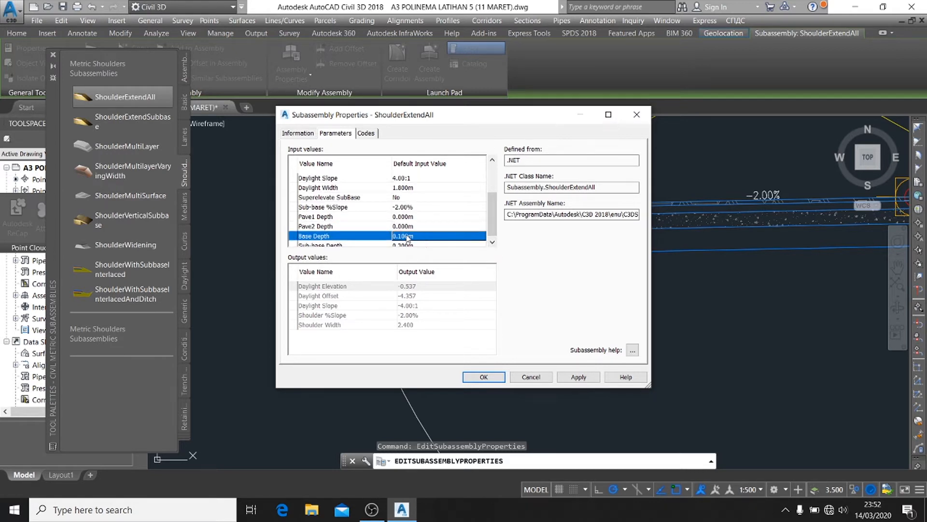
left_click(408, 236)
type("0m")
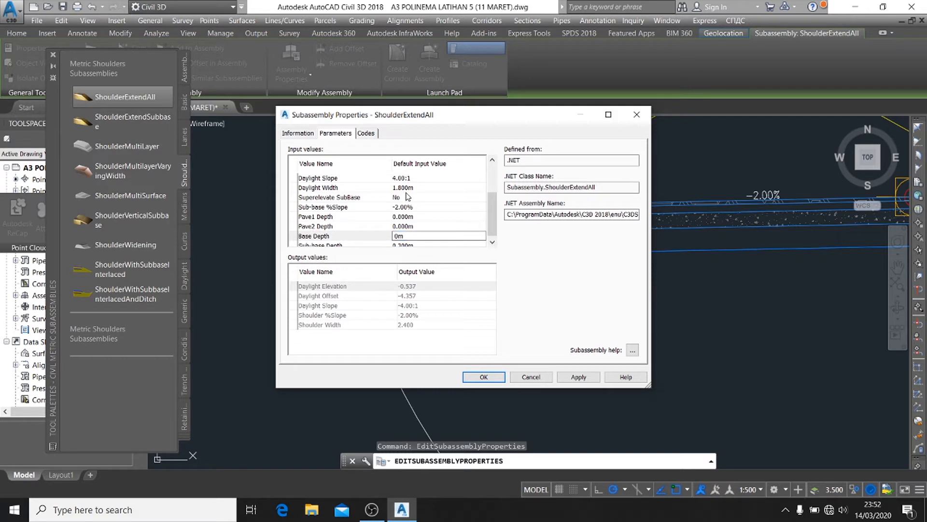
Step: Set the left shoulder's Sub-base Depth to 0.65 m and apply the changed subassembly properties
left_click(495, 243)
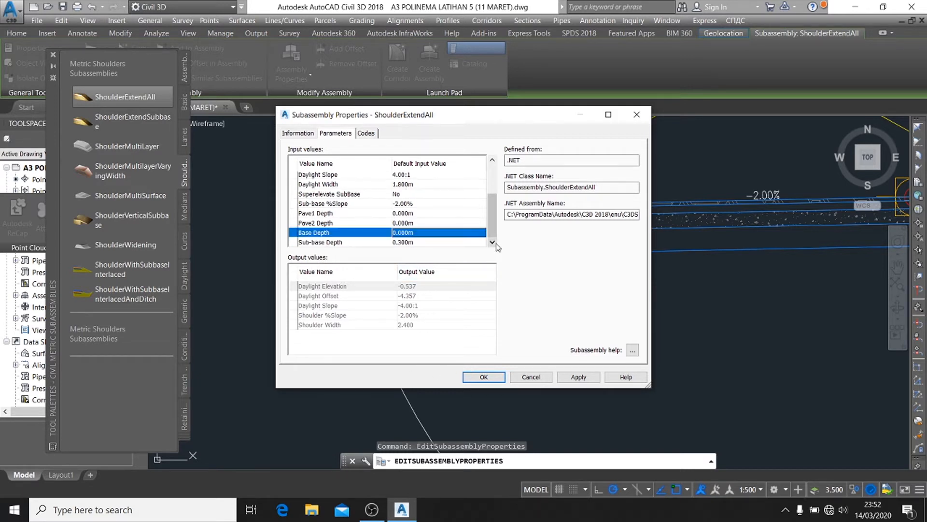
left_click(405, 243)
left_click(405, 242)
key("BackSpace")
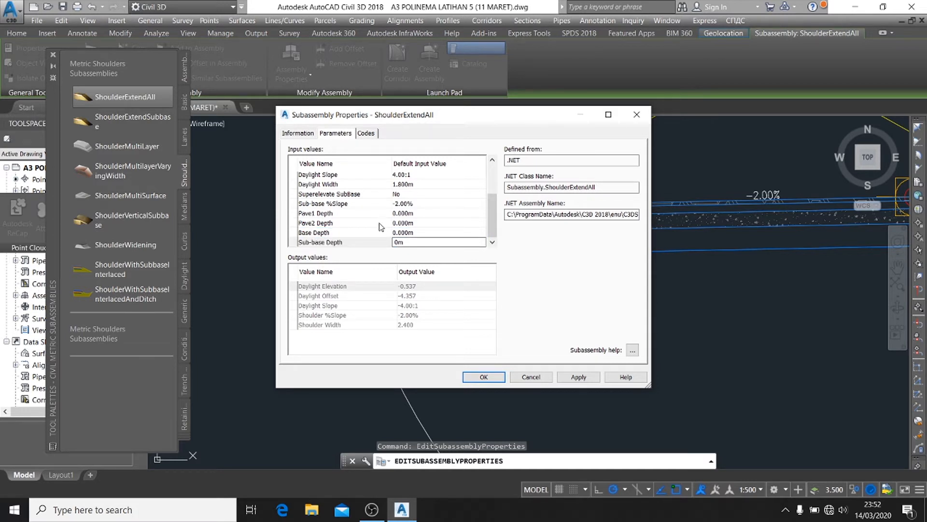
type("0.65")
key("Return")
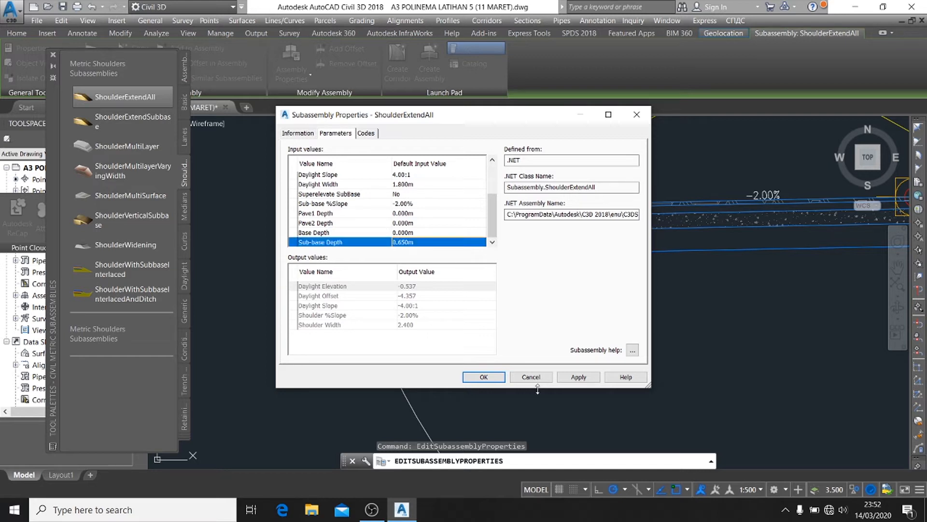
left_click(578, 377)
left_click(483, 376)
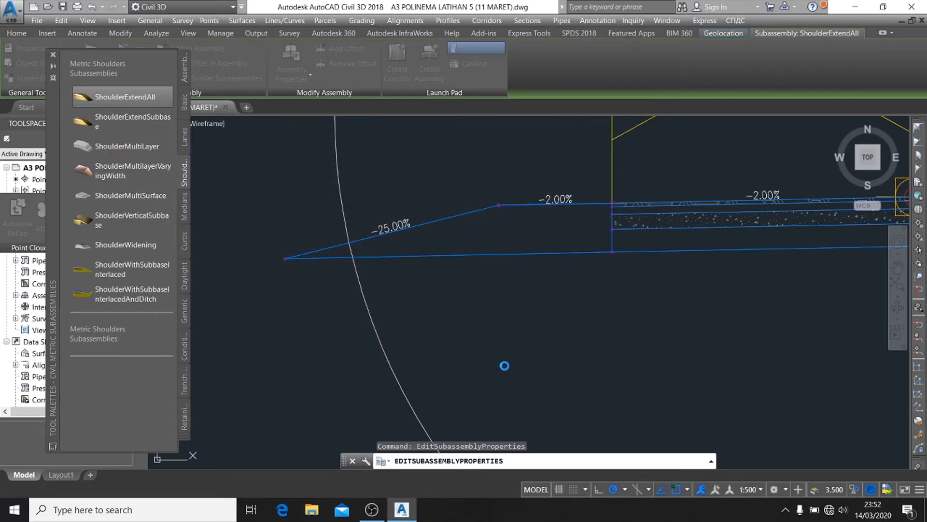
Step: Examine how the left shoulder's layers meet the lane's pavement layers in the assembly
scroll(599, 277, "down", 5)
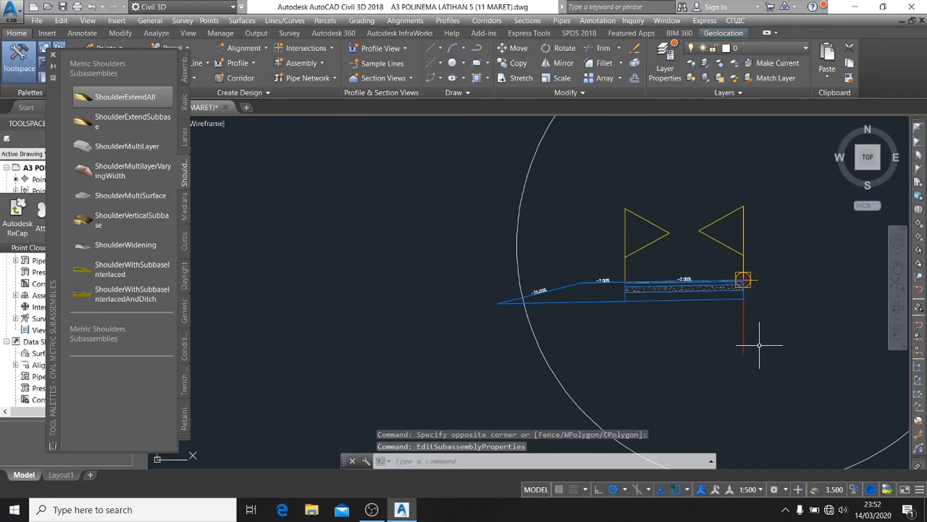
scroll(696, 287, "up", 2)
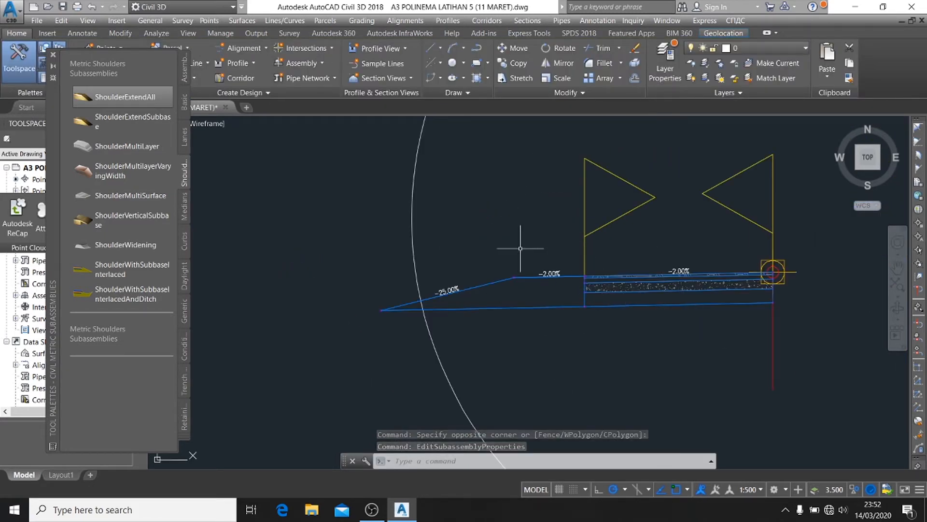
scroll(601, 275, "up", 2)
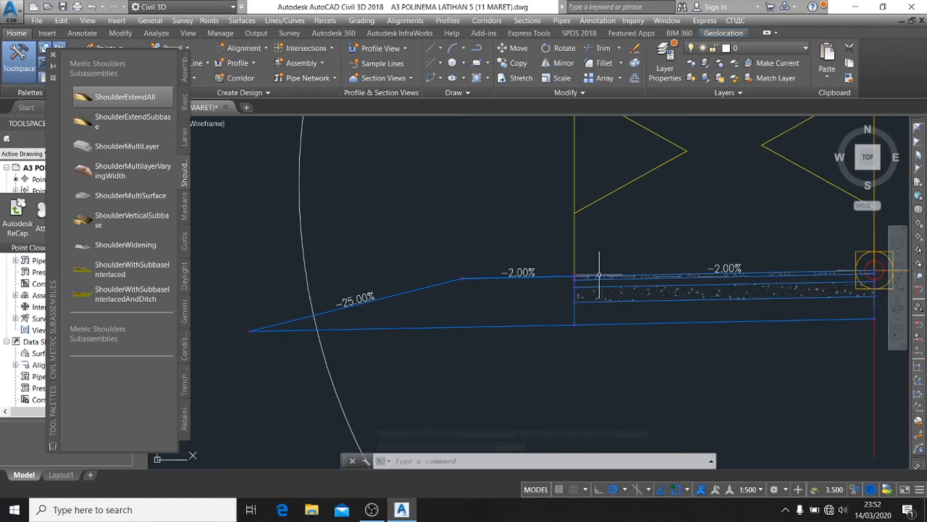
scroll(663, 295, "up", 3)
scroll(662, 319, "down", 5)
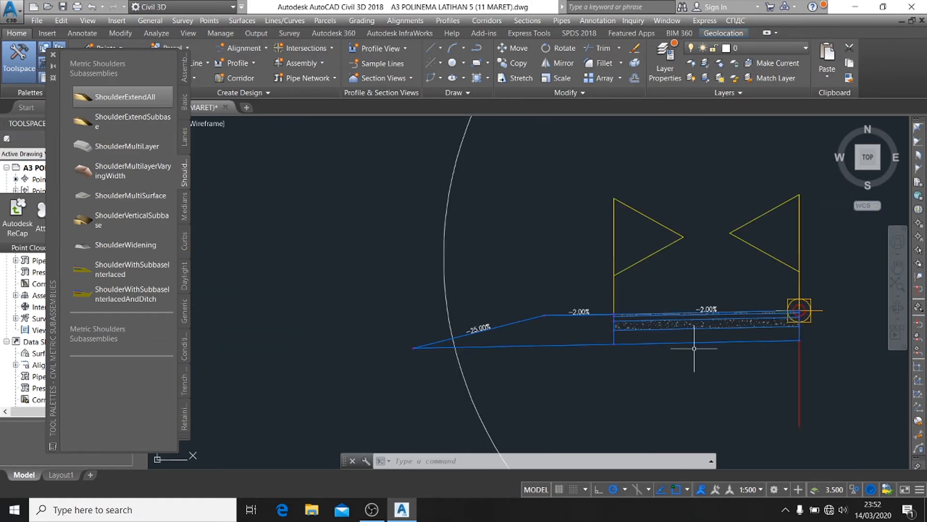
scroll(694, 345, "up", 2)
scroll(694, 349, "down", 2)
Step: Move the large circle so that it surrounds the whole left side of the assembly
middle_click_drag(691, 350, 519, 296)
left_click(472, 368)
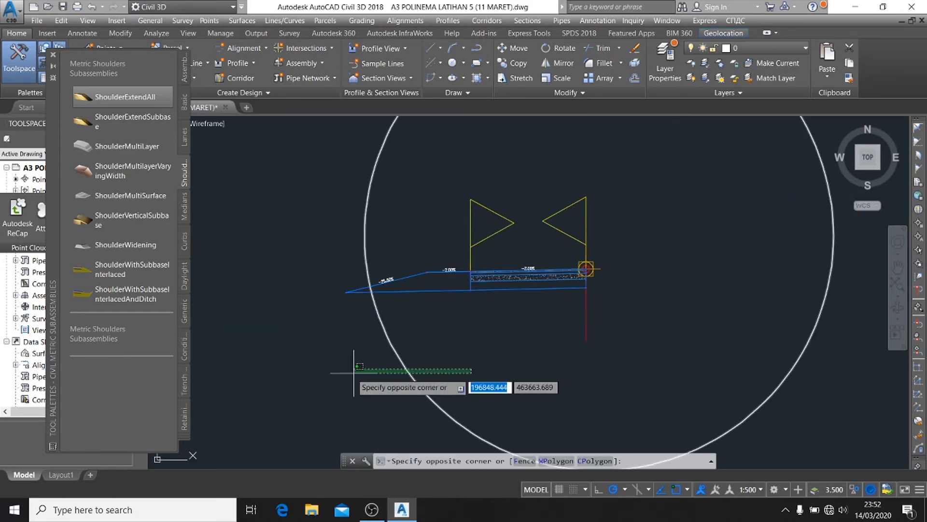
left_click(371, 373)
type("m")
key("Return")
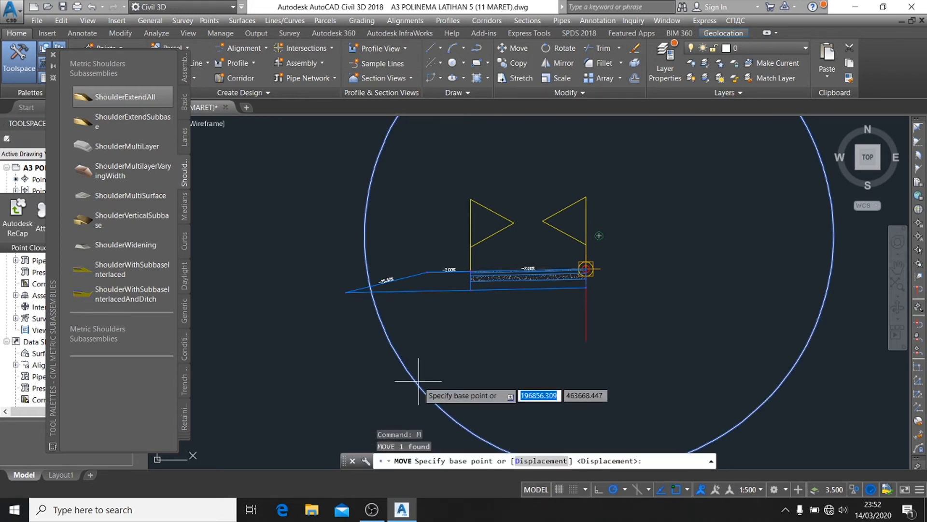
left_click(417, 380)
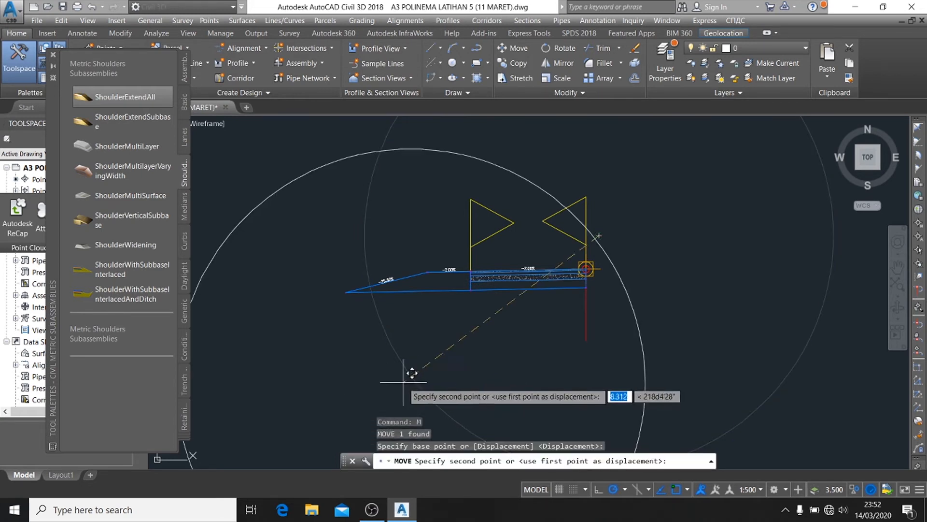
left_click(514, 296)
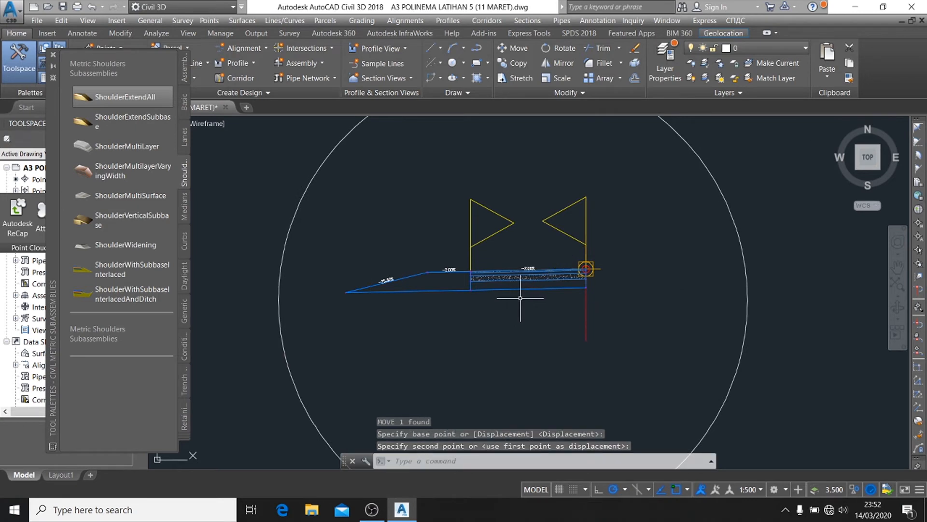
Step: Attach a left ConditionalCutOrFill subassembly of type Cut with a 2 m layout width to the marker at the shoulder's outer end
scroll(565, 330, "down", 2)
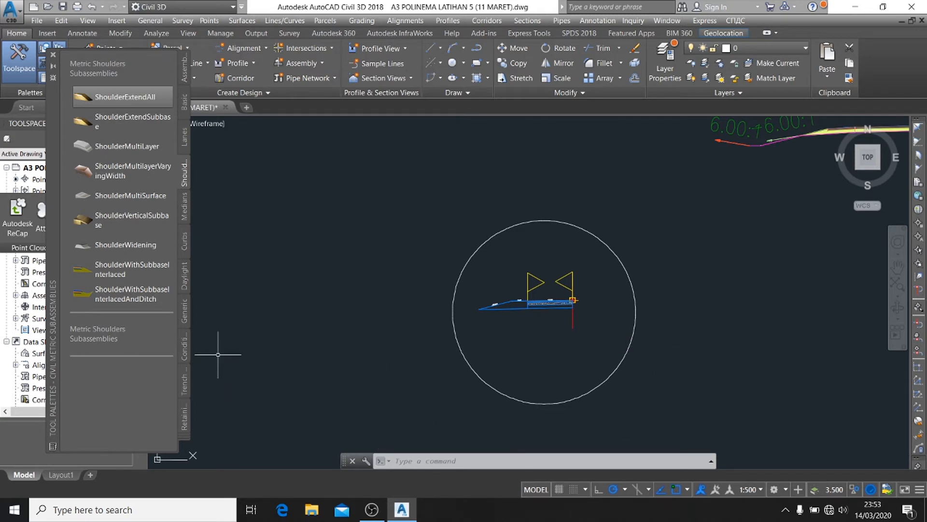
left_click(184, 356)
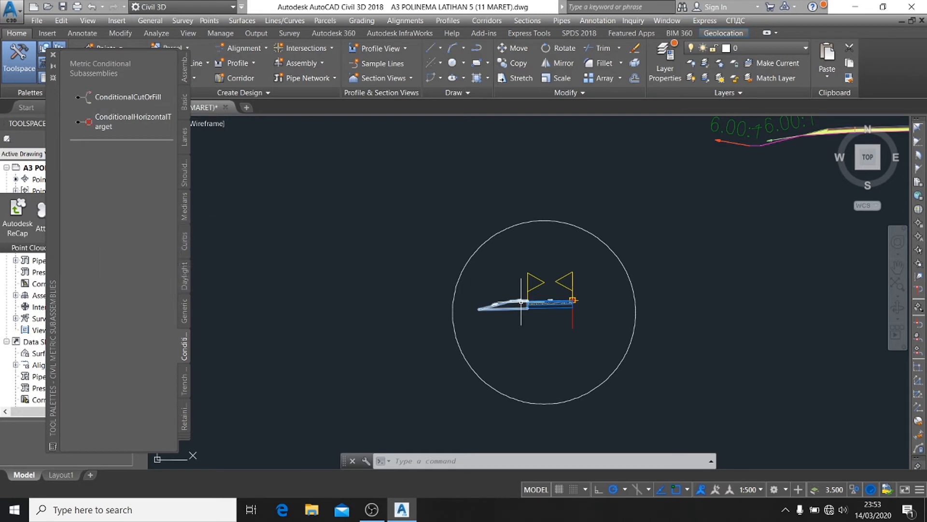
left_click(138, 98)
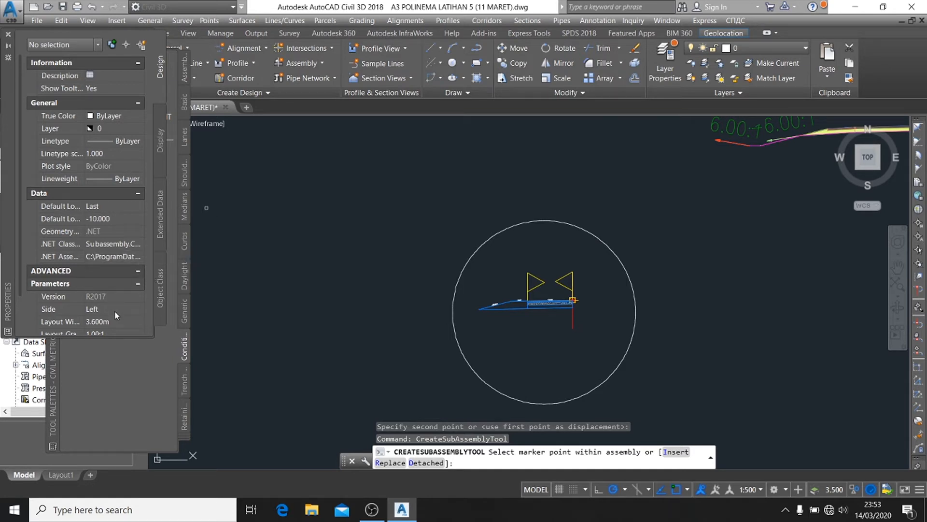
scroll(115, 311, "down", 2)
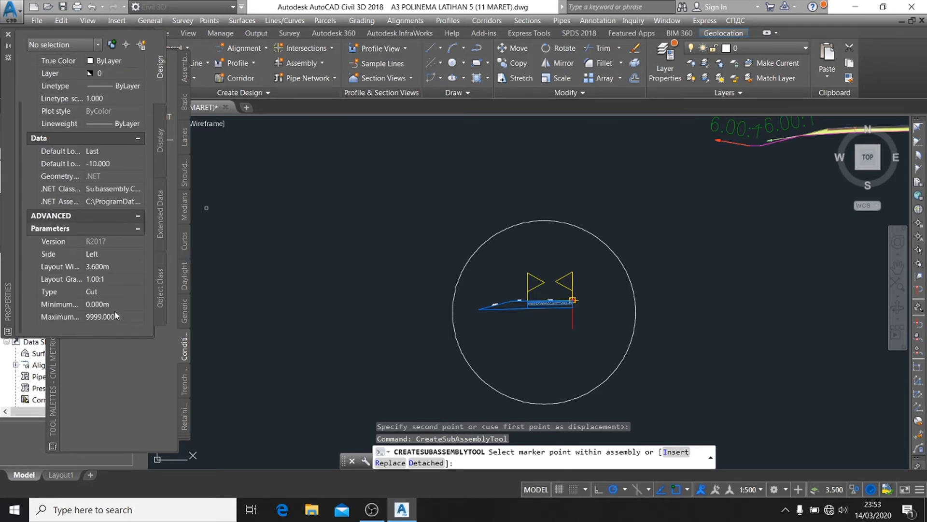
left_click(100, 266)
double_click(100, 266)
type("0m")
key("Delete")
type("2m")
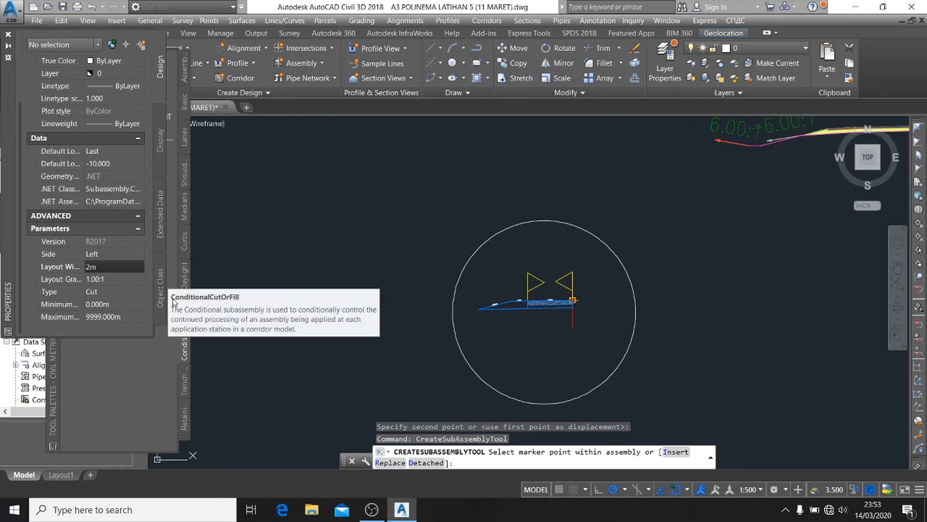
scroll(483, 314, "up", 8)
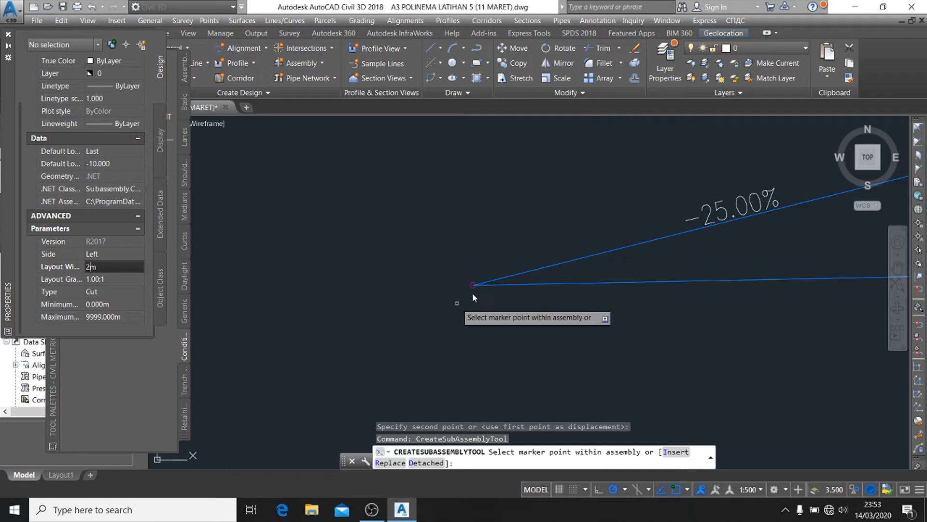
key("Return")
left_click(473, 285)
scroll(470, 288, "down", 6)
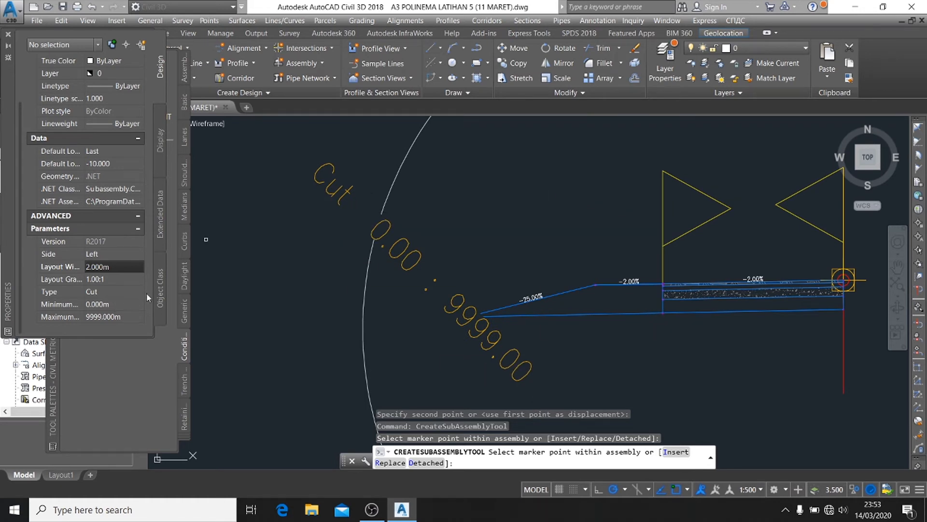
Step: Attach a second ConditionalCutOrFill subassembly of type Fill to the same marker at the left shoulder's outer end, and end the placement
left_click(144, 315)
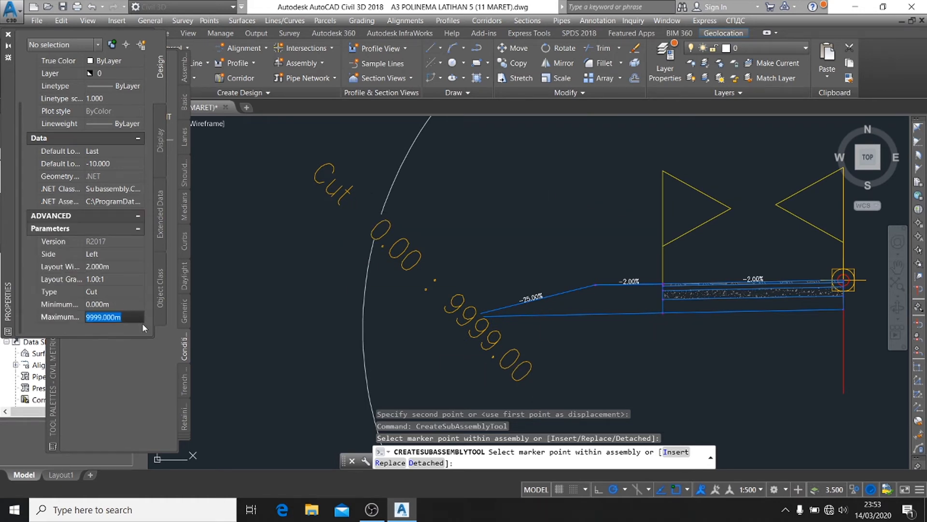
left_click(35, 304)
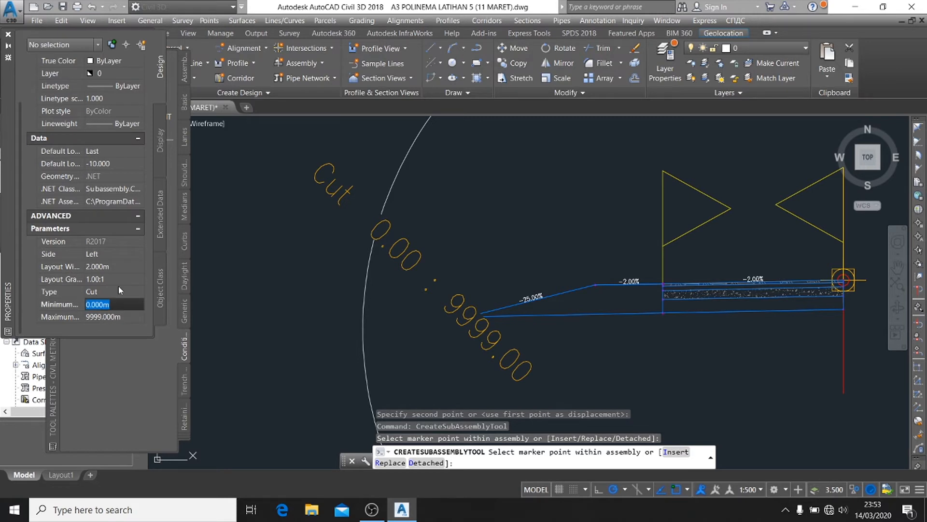
left_click(109, 293)
left_click(136, 291)
left_click(117, 313)
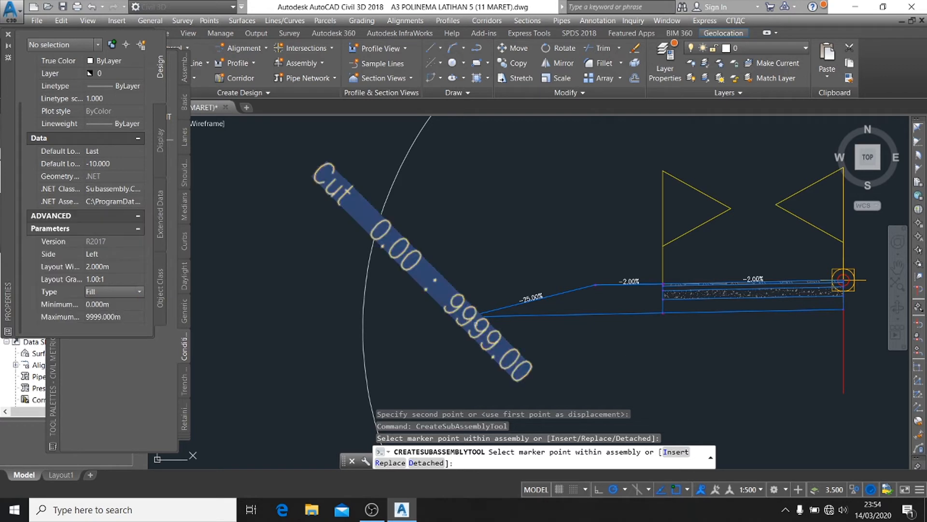
scroll(481, 294, "up", 6)
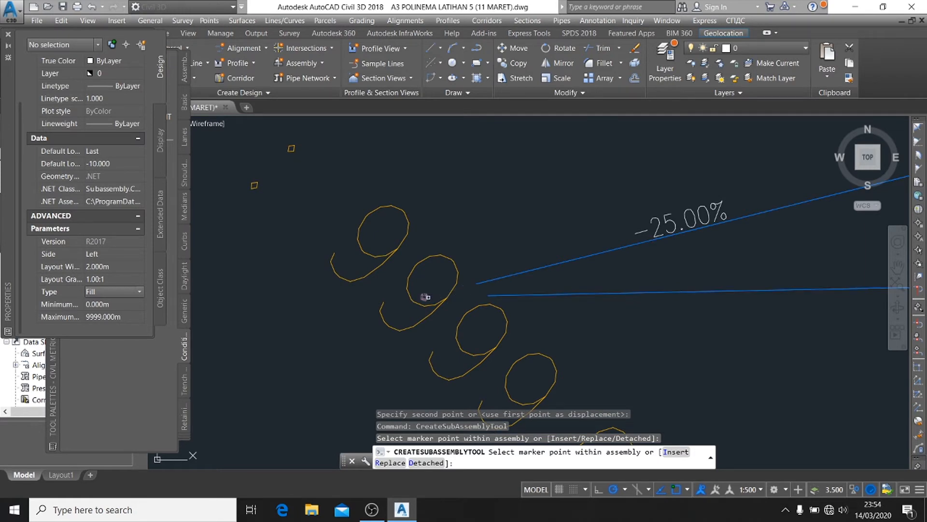
scroll(425, 296, "down", 8)
middle_click_drag(438, 327, 457, 278)
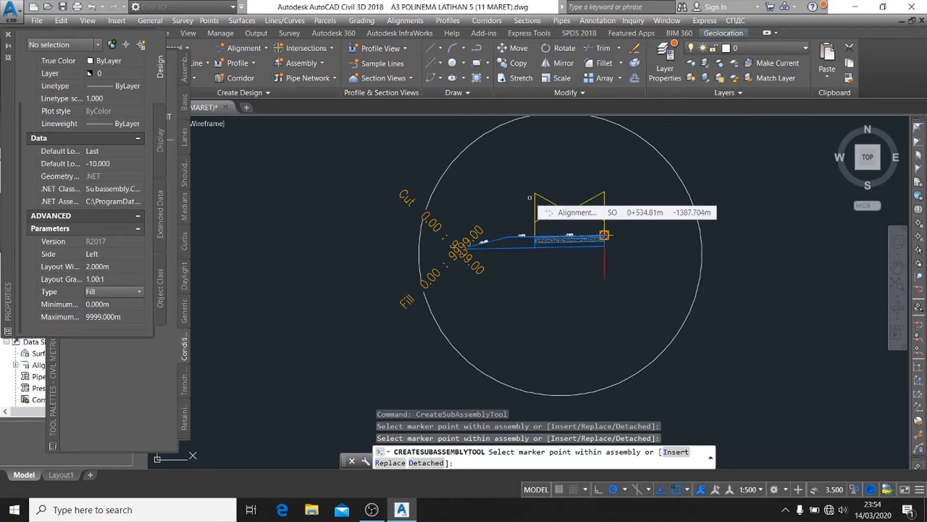
key("Escape")
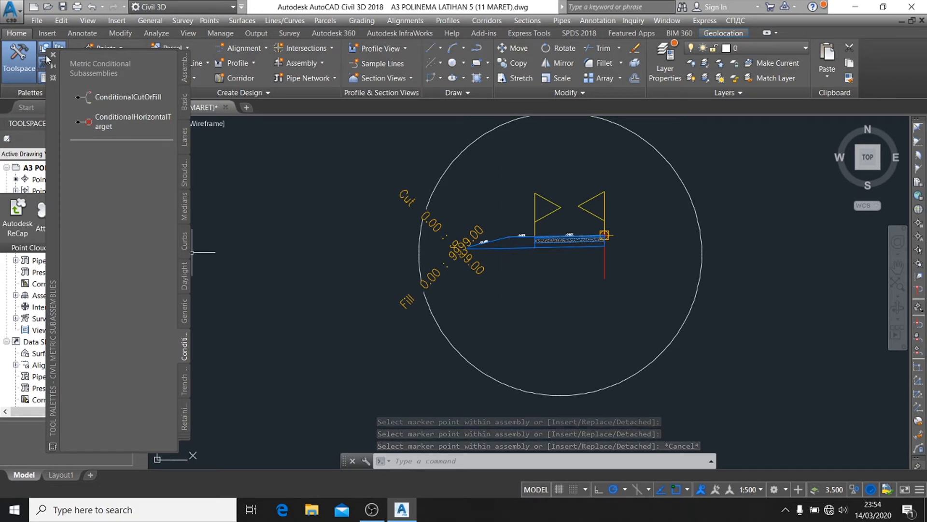
left_click(53, 56)
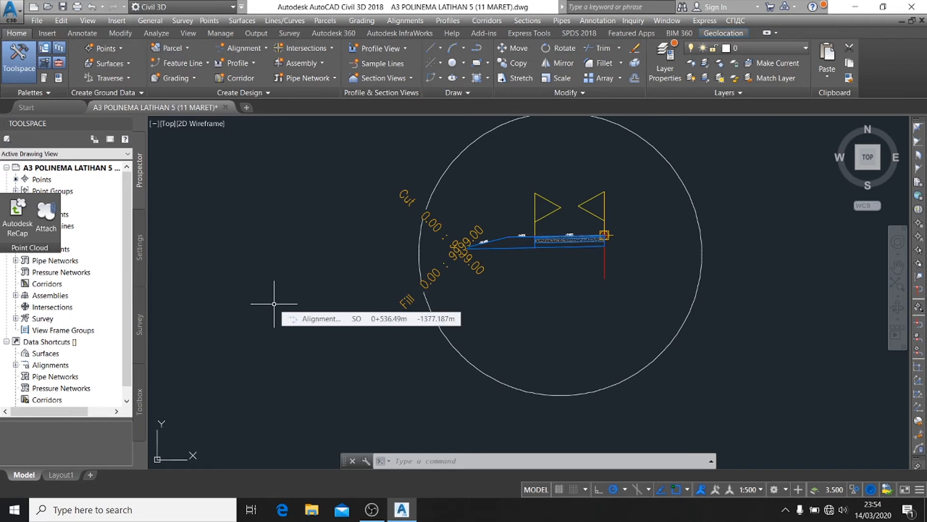
key("ctrl+3")
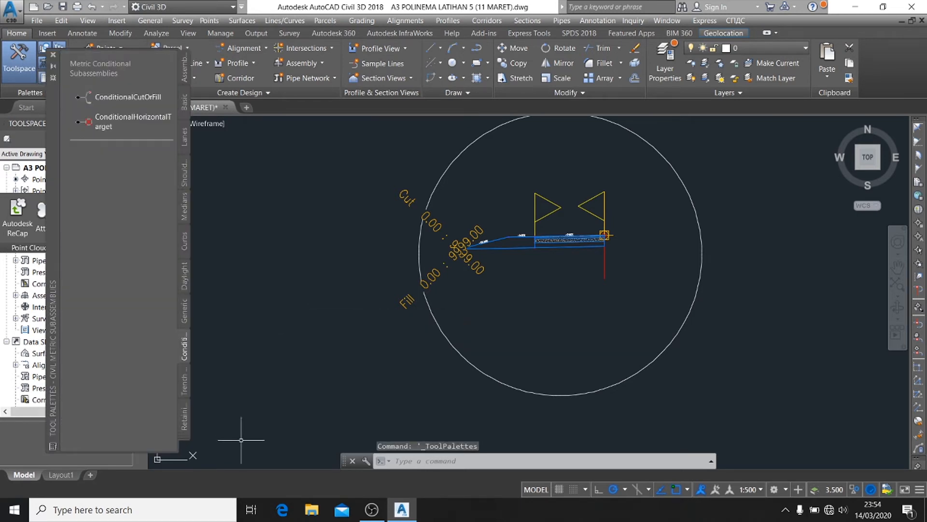
Step: Attach a left SideDitch subassembly from the Trench Pipes set to the outer end of the left Cut condition, and end the placement
left_click(189, 441)
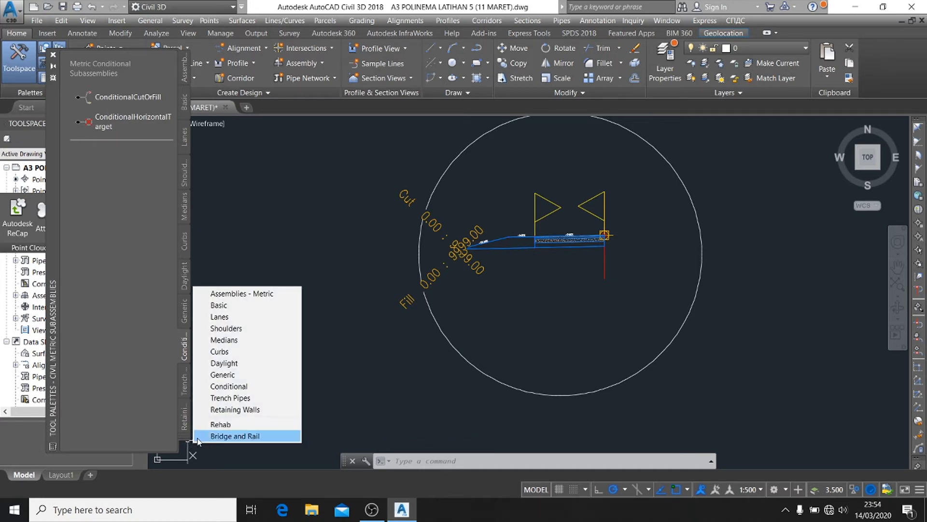
left_click(248, 398)
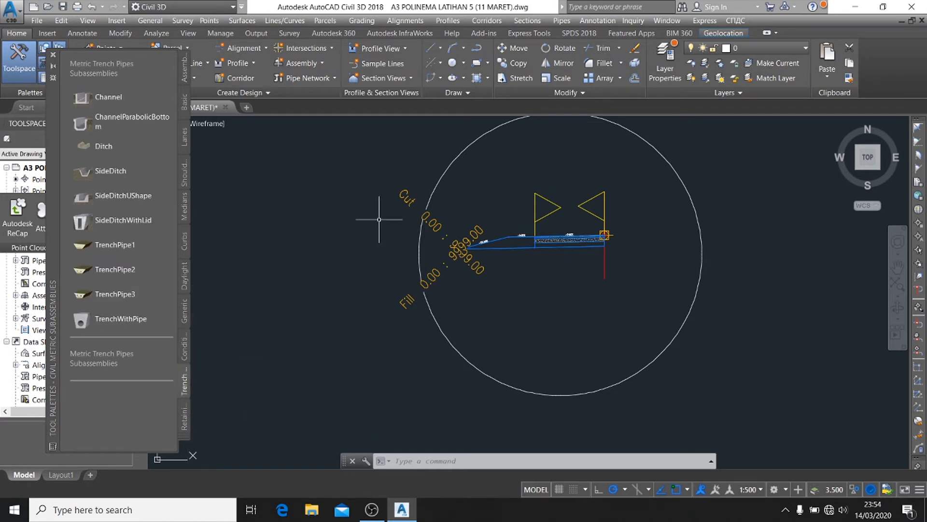
left_click(129, 175)
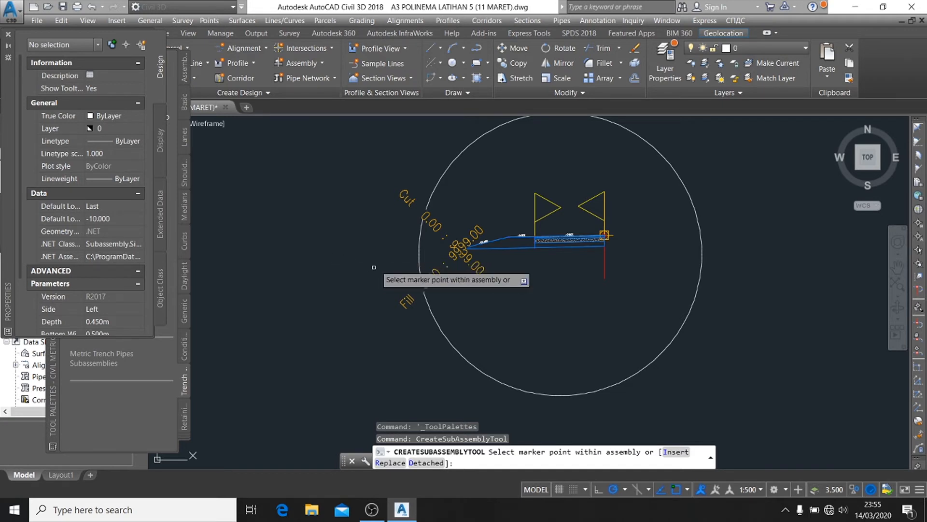
scroll(420, 200, "up", 3)
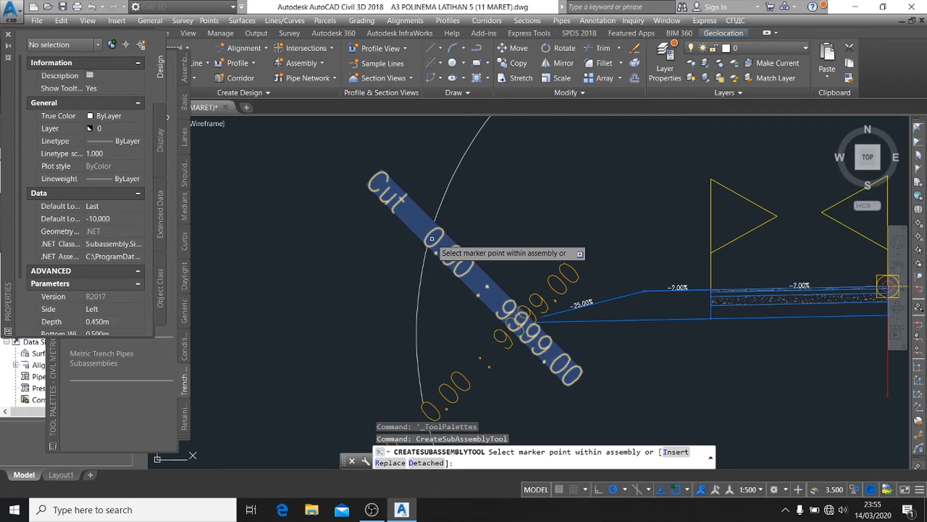
left_click(432, 239)
scroll(337, 237, "up", 2)
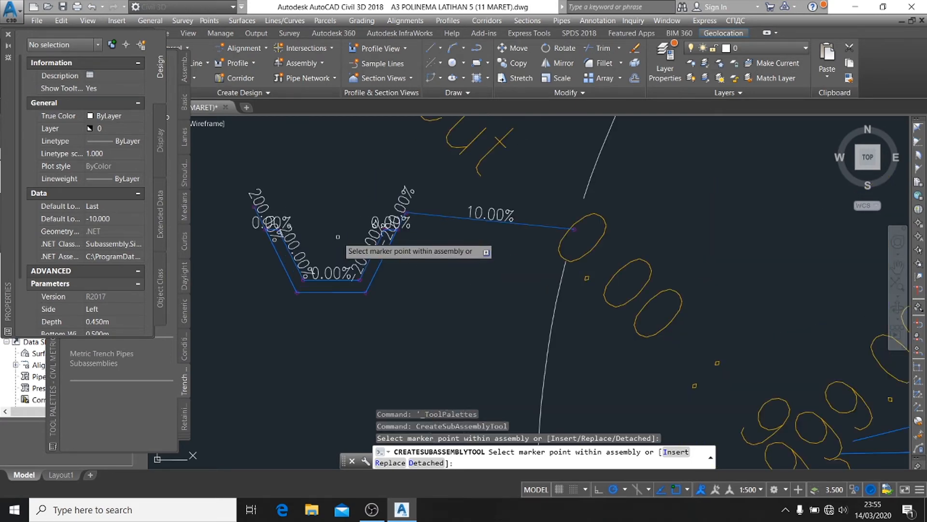
scroll(415, 269, "down", 3)
scroll(437, 254, "up", 3)
scroll(345, 263, "down", 3)
scroll(345, 263, "down", 2)
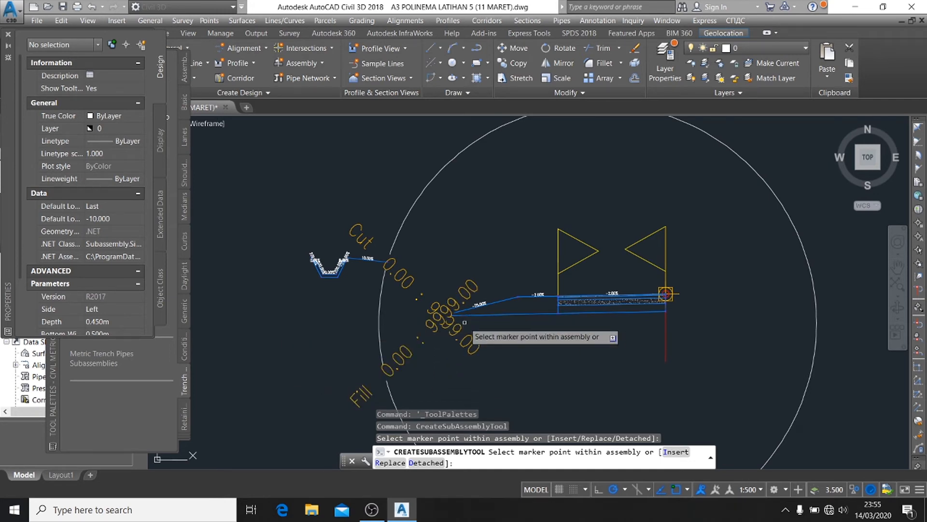
key("Escape")
Step: Delete the large circle surrounding the left side of the assembly
scroll(791, 384, "down", 2)
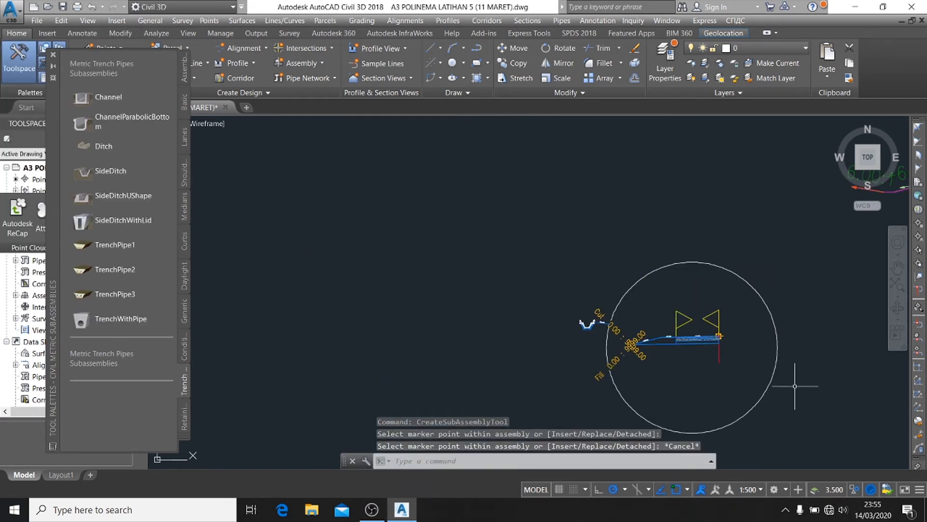
scroll(791, 408, "up", 2)
left_click(785, 412)
left_click(734, 357)
key("Delete")
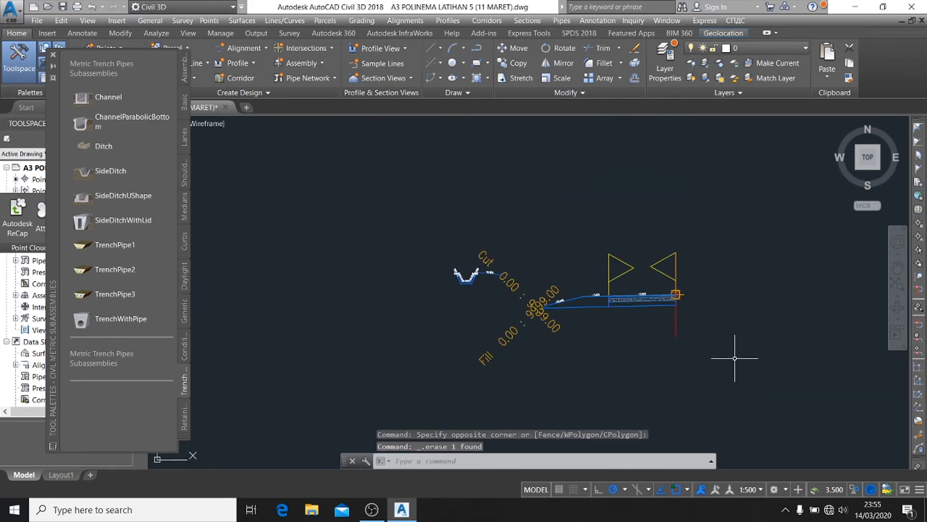
Step: Mirror all left-side subassemblies, including lane, shoulder, cut and fill conditions and side ditch, onto the assembly's central baseline marker
scroll(534, 302, "up", 4)
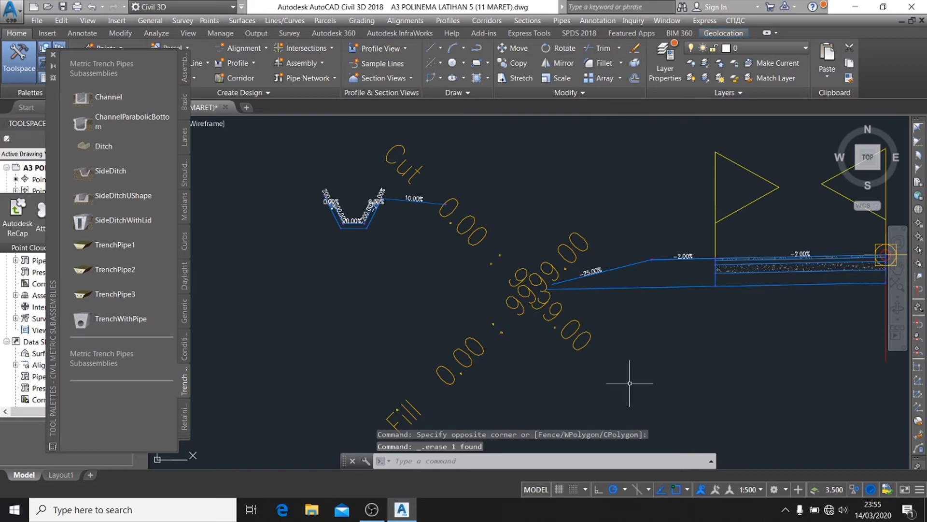
scroll(550, 358, "down", 4)
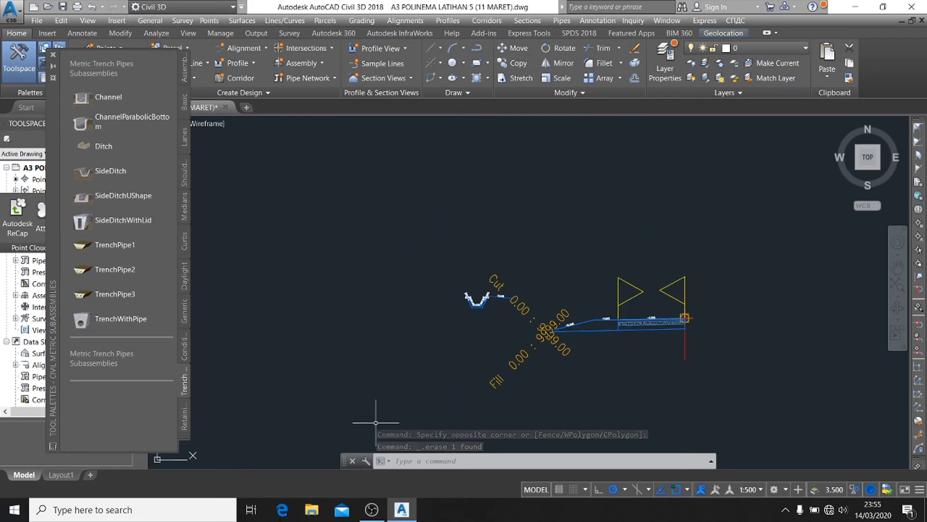
scroll(581, 321, "up", 2)
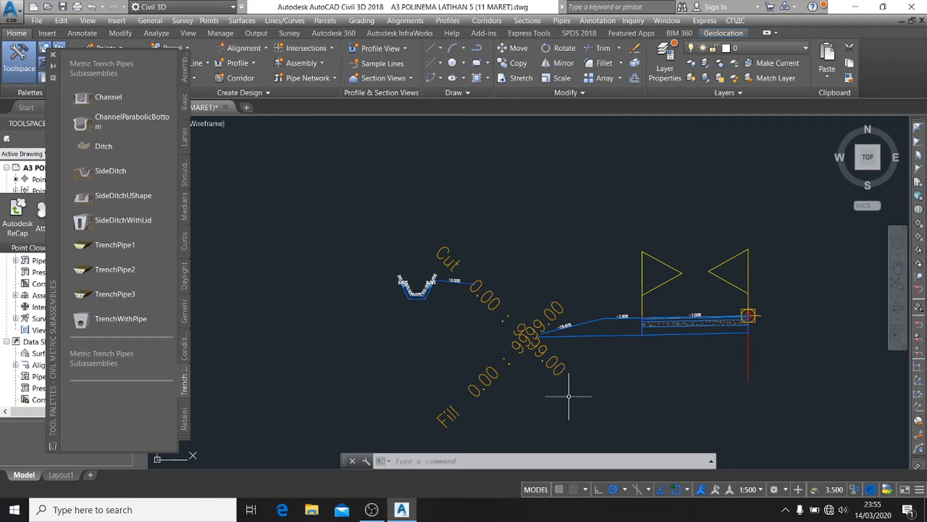
scroll(597, 389, "up", 2)
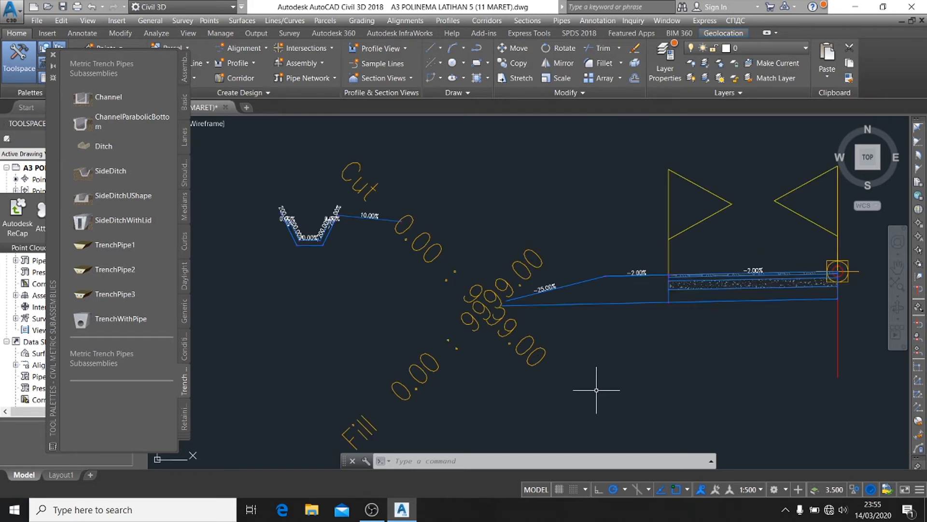
left_click(604, 397)
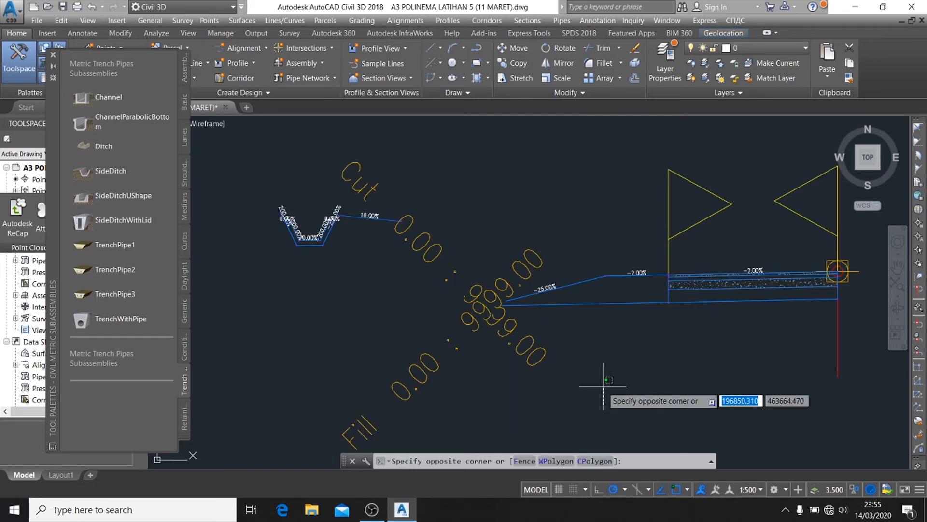
left_click(326, 202)
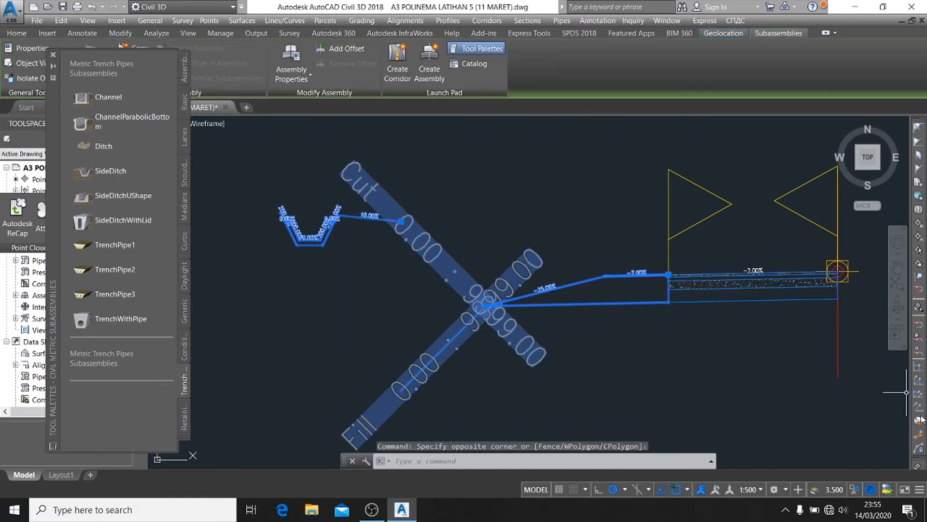
middle_click_drag(753, 328, 749, 345)
left_click(772, 355)
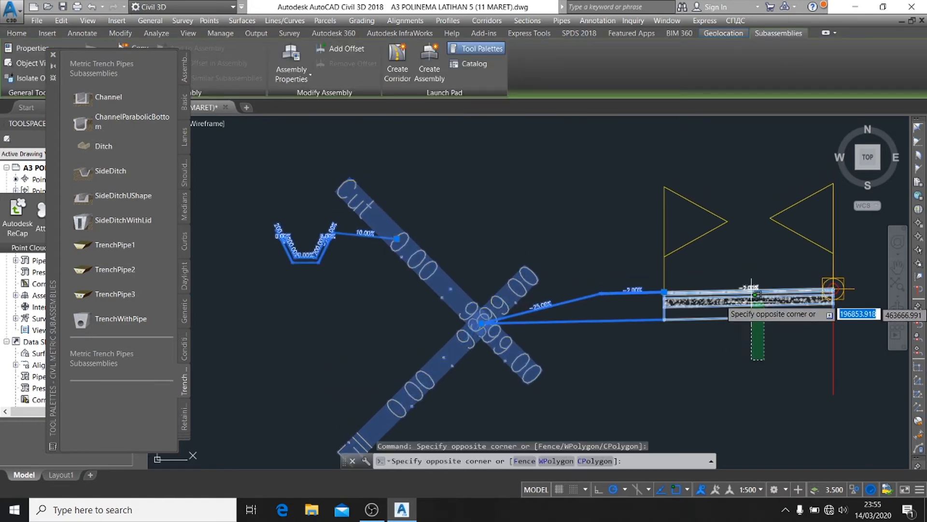
left_click(666, 290)
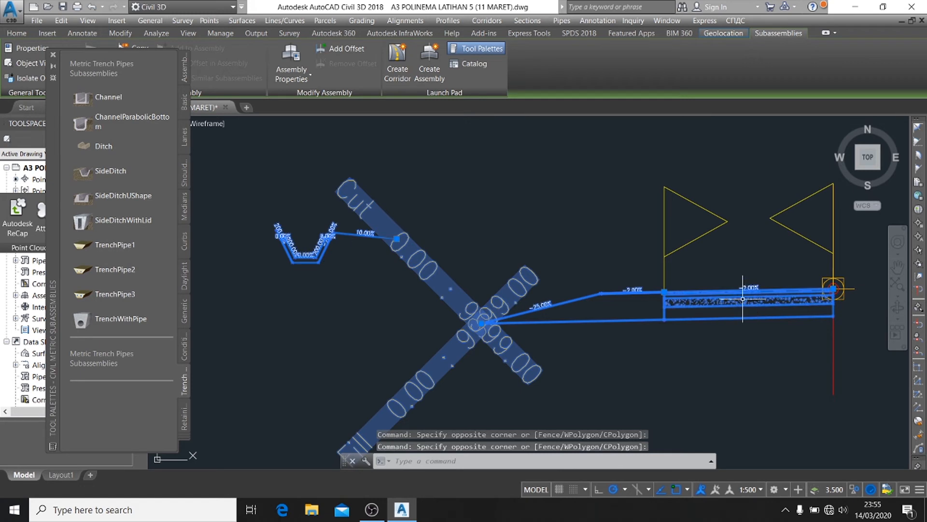
right_click(744, 299)
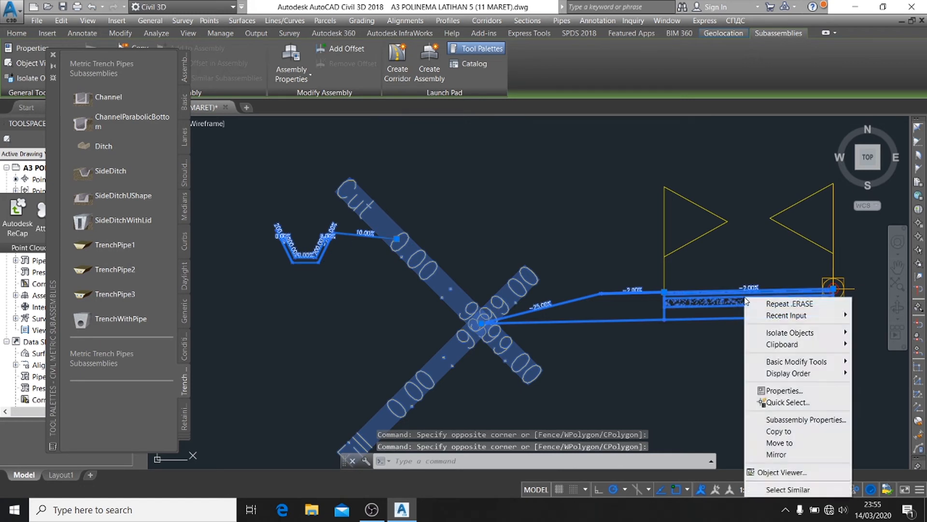
left_click(773, 457)
mouse_move(834, 289)
middle_mouse_down()
mouse_move(658, 249)
mouse_move(622, 226)
mouse_move(597, 269)
middle_mouse_up()
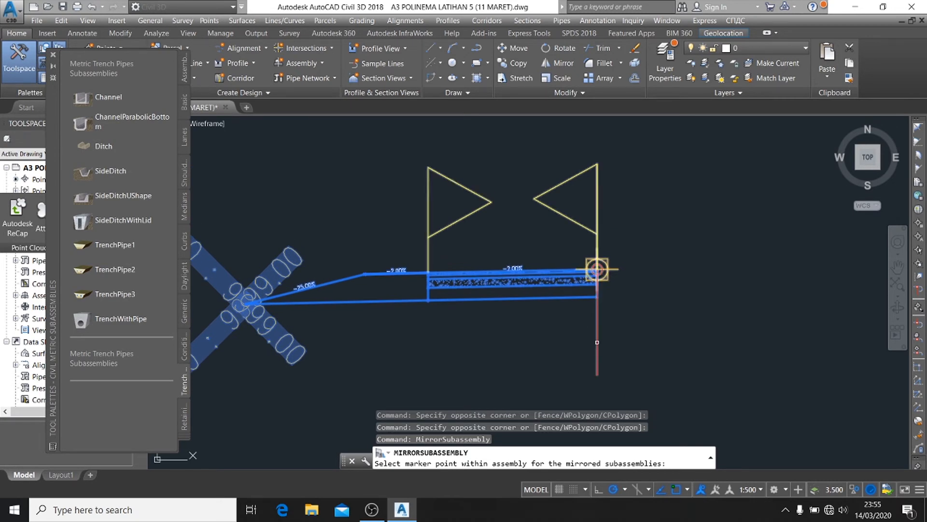
left_click(597, 269)
scroll(600, 332, "down", 4)
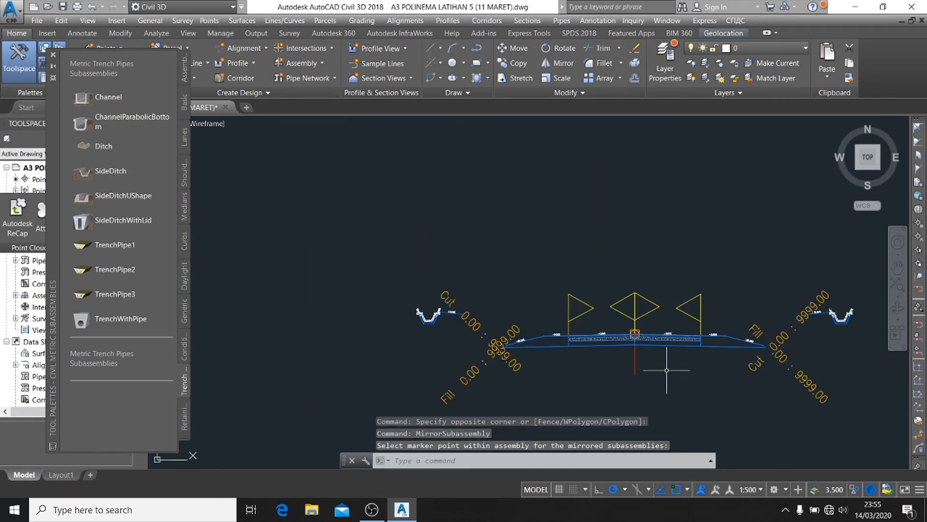
key("Escape")
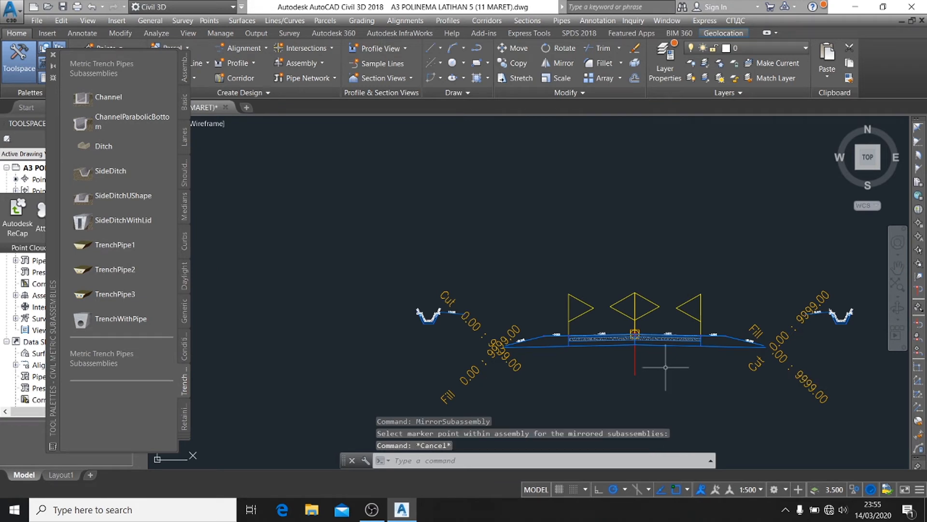
Step: Close the Civil Metric Subassemblies tool palettes
middle_click_drag(642, 211, 566, 136)
scroll(649, 208, "up", 1)
scroll(655, 211, "down", 1)
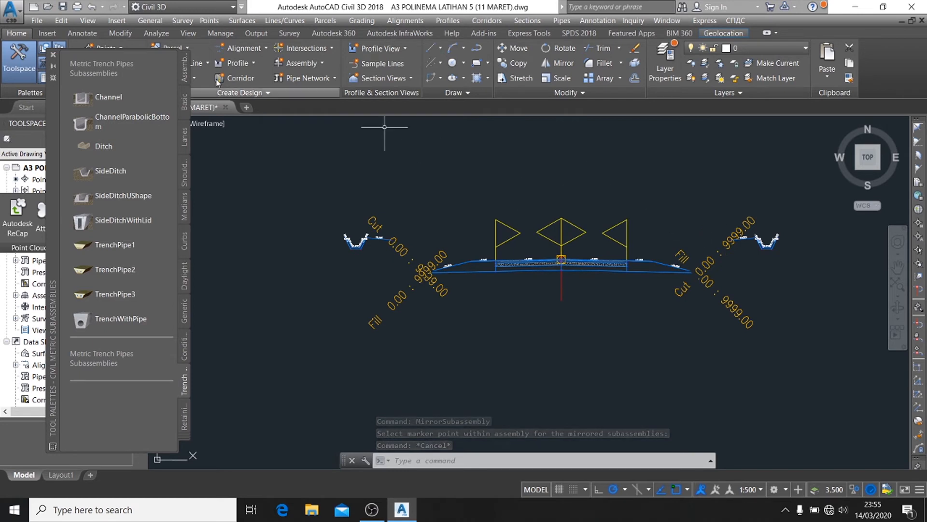
left_click(53, 55)
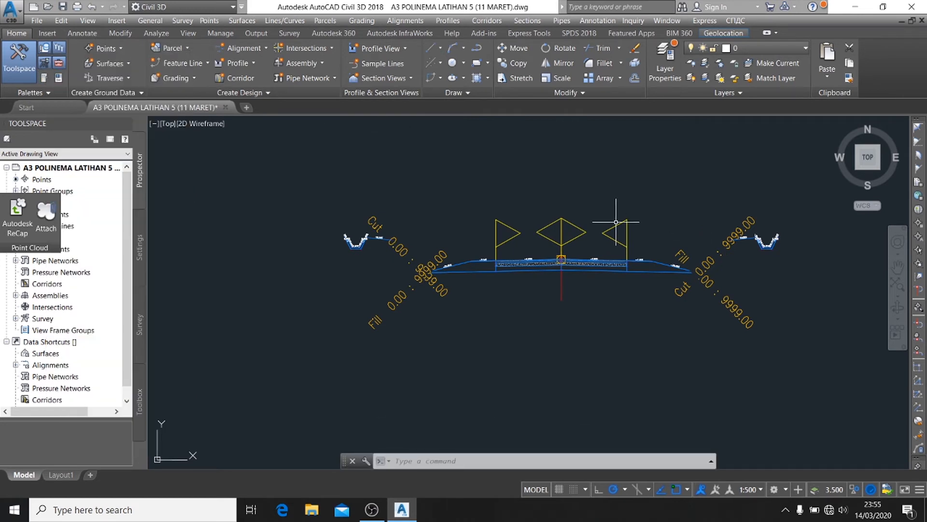
Step: Set the Use Superelevation parameter of the right LaneSuperelevationAOR subassembly to Right Lane Outside, and apply the change
middle_click_drag(626, 227, 607, 206)
scroll(593, 239, "up", 3)
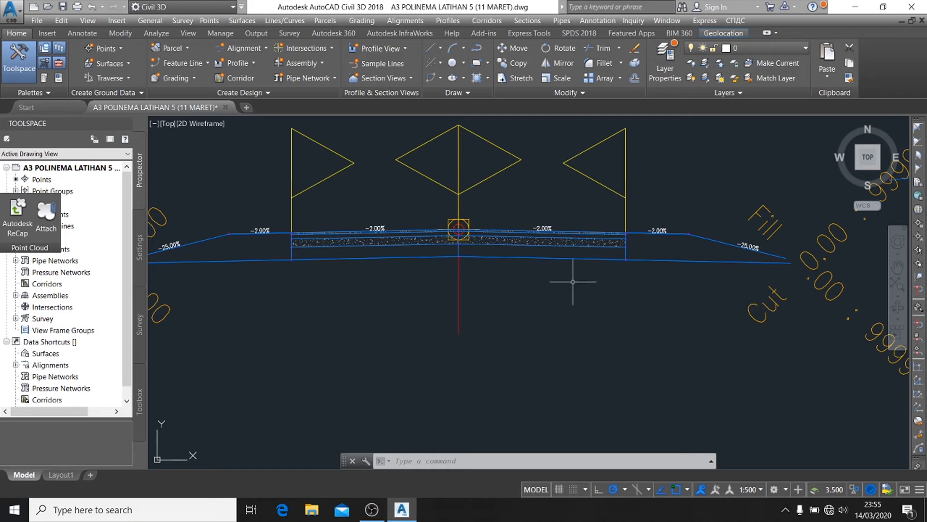
middle_click_drag(561, 263, 638, 282)
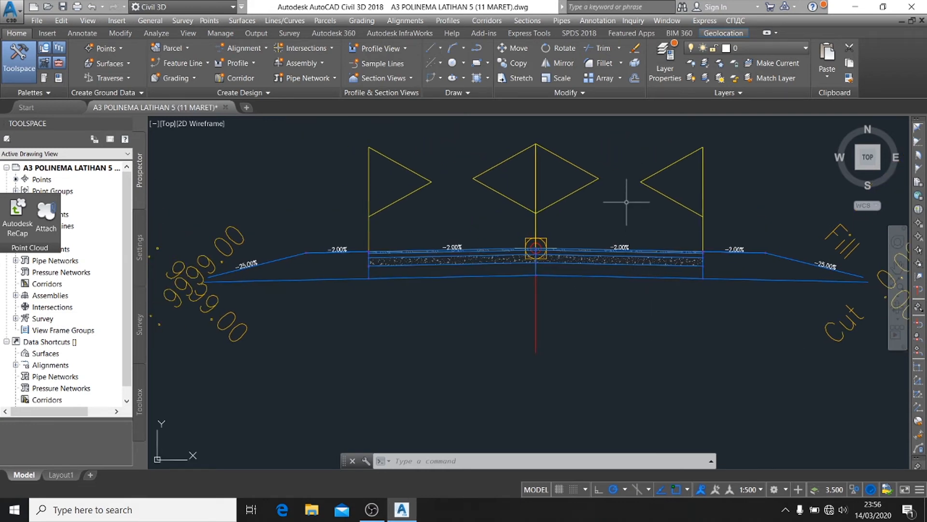
middle_click_drag(627, 201, 625, 192)
left_click(652, 296)
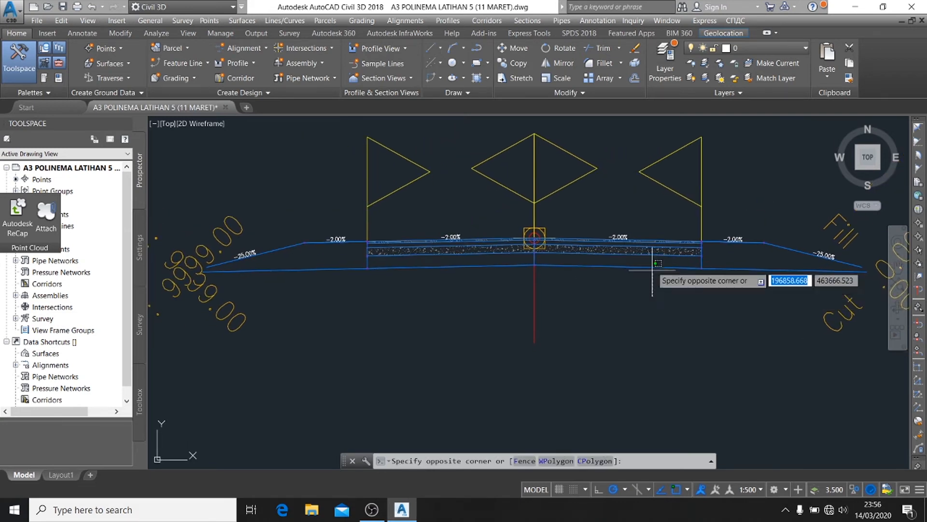
left_click(620, 207)
right_click(630, 250)
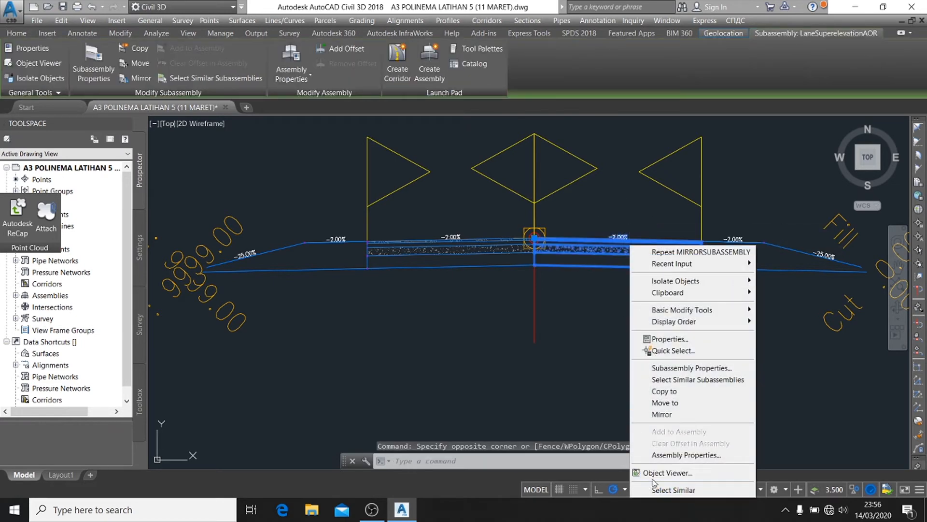
left_click(680, 369)
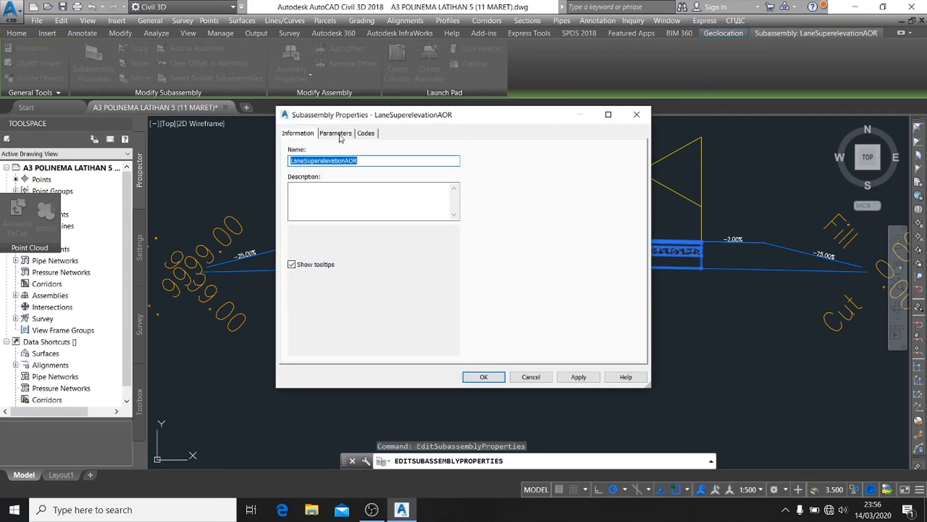
left_click(338, 133)
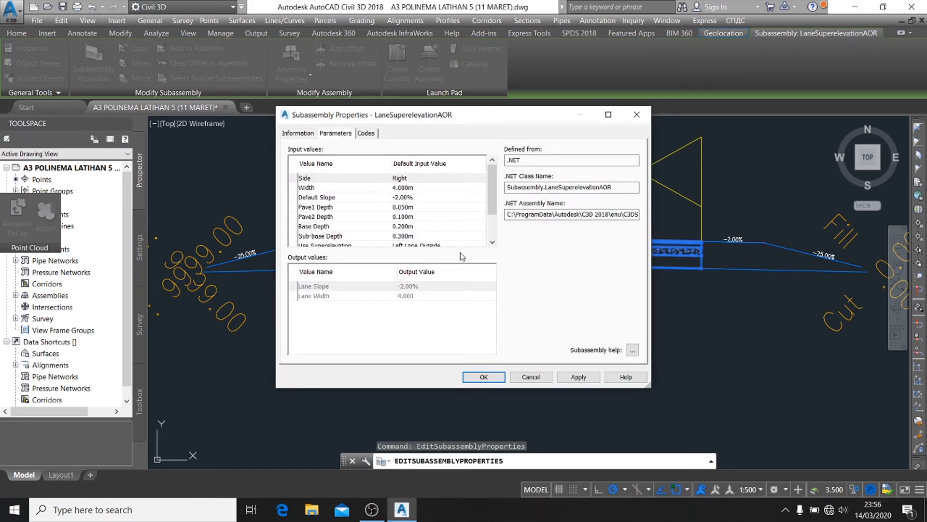
left_click(492, 244)
left_click(491, 244)
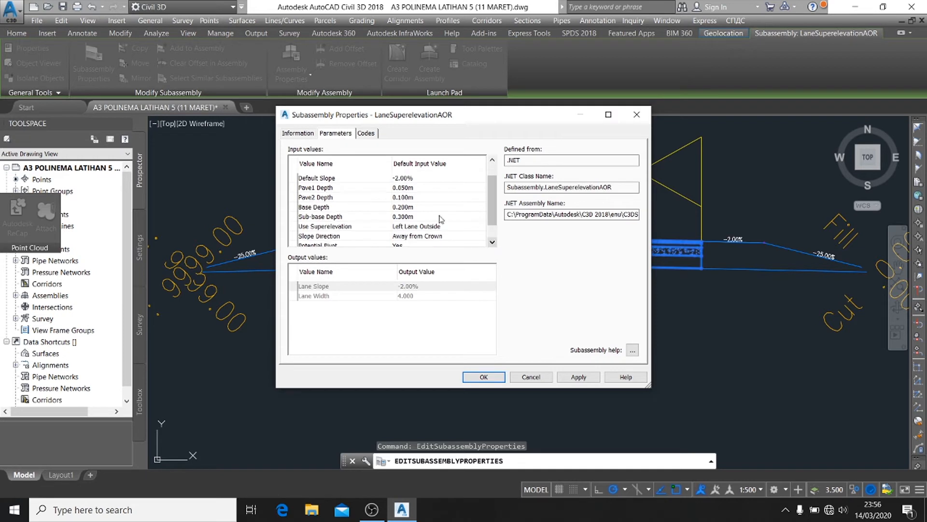
double_click(426, 227)
left_click(452, 246)
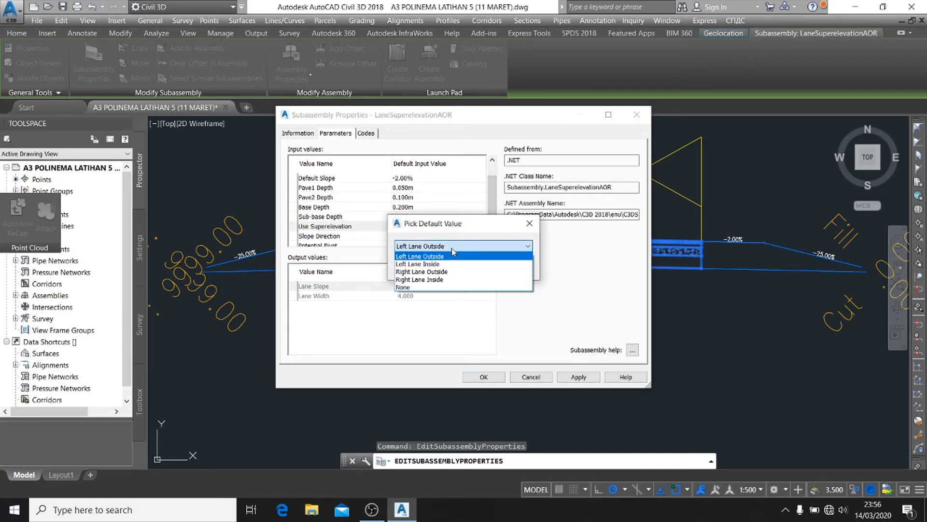
left_click(437, 272)
left_click(432, 266)
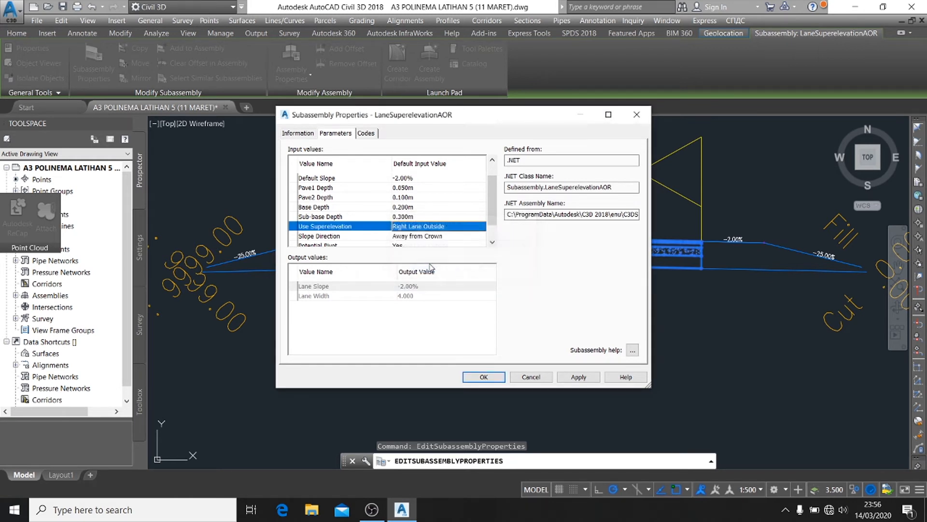
left_click(578, 377)
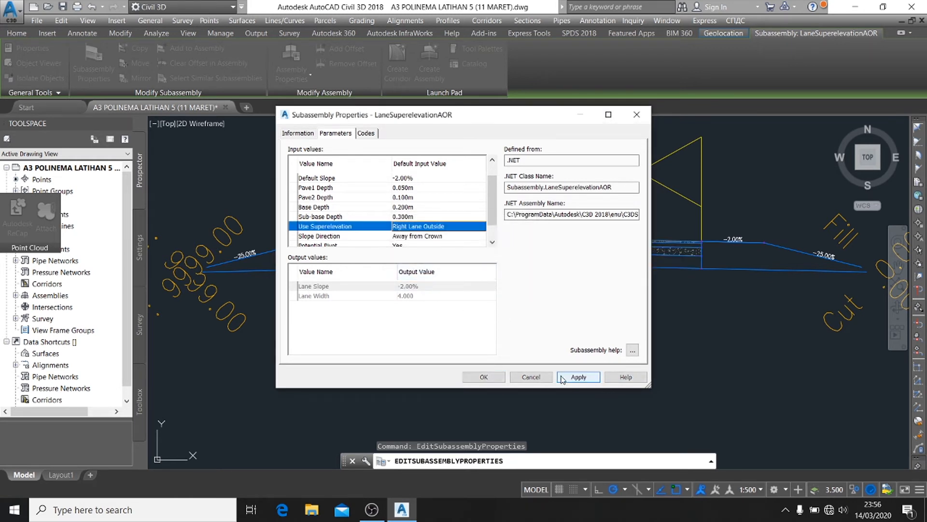
left_click(483, 377)
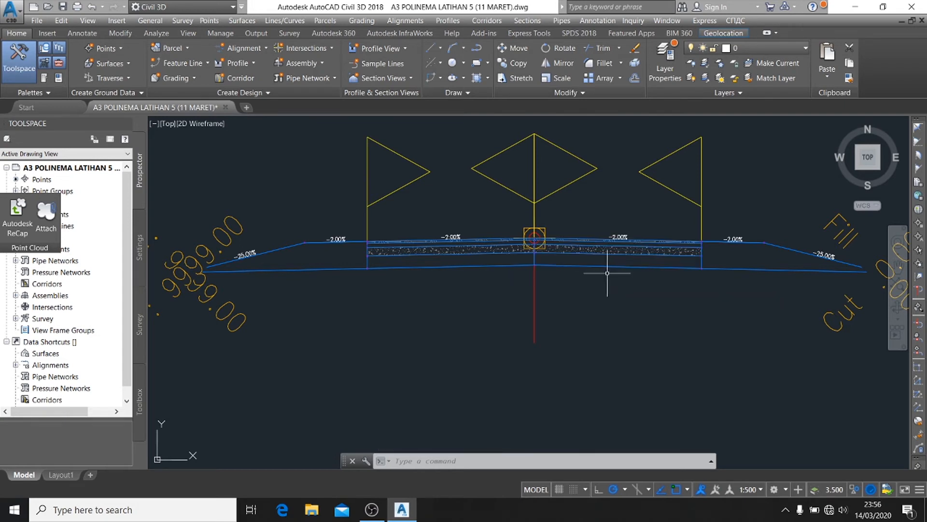
scroll(540, 304, "down", 2)
middle_click_drag(522, 285, 565, 301)
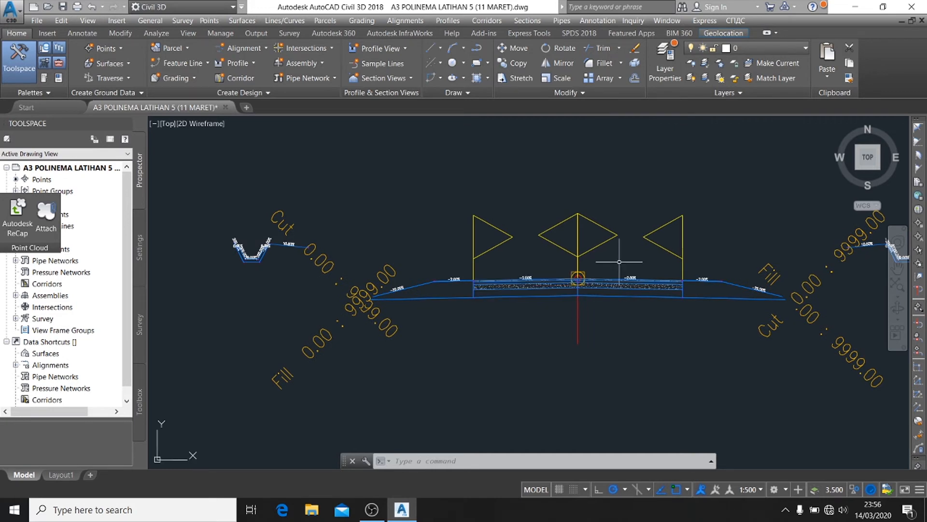
scroll(618, 271, "down", 2)
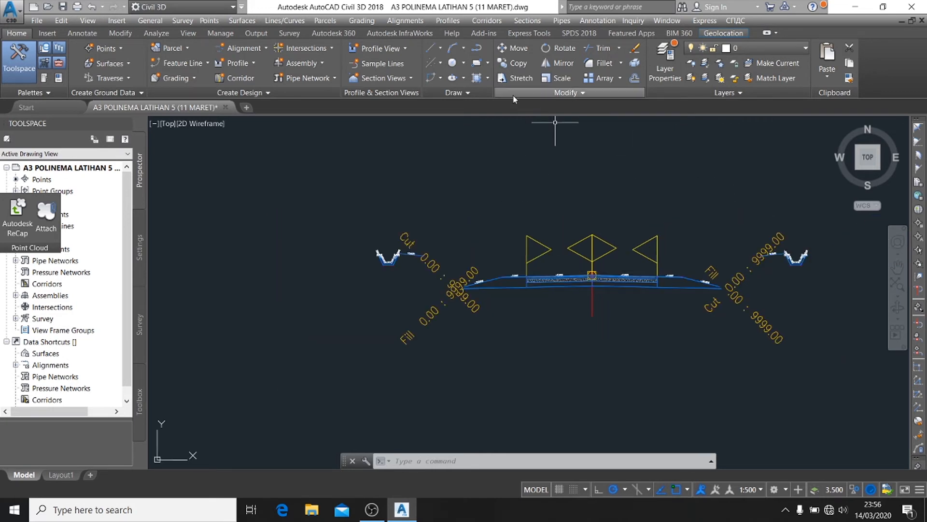
Step: Create a corridor from Alignment - HORISONTAL and profile ALINYEMEN VERTIKAL, using assembly Asembly 1 (3) and target surface LATIHAN 1
left_click(488, 21)
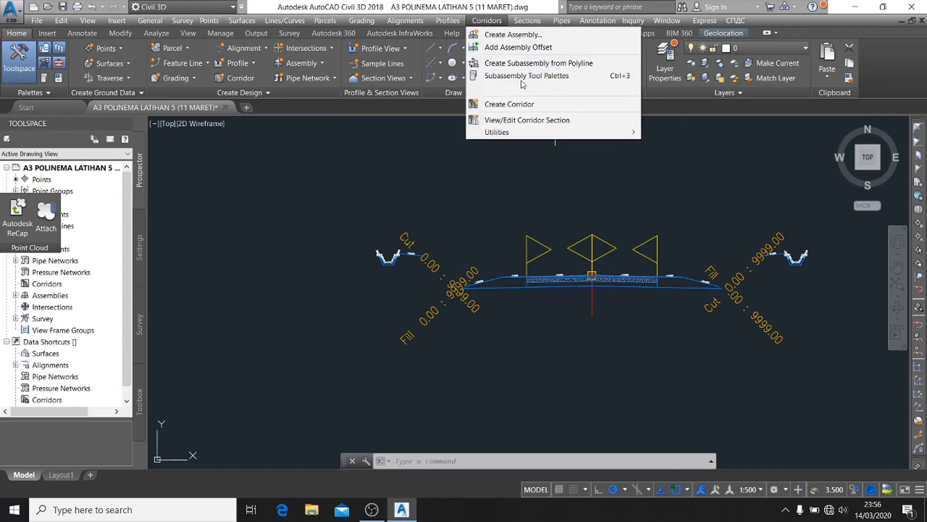
left_click(528, 105)
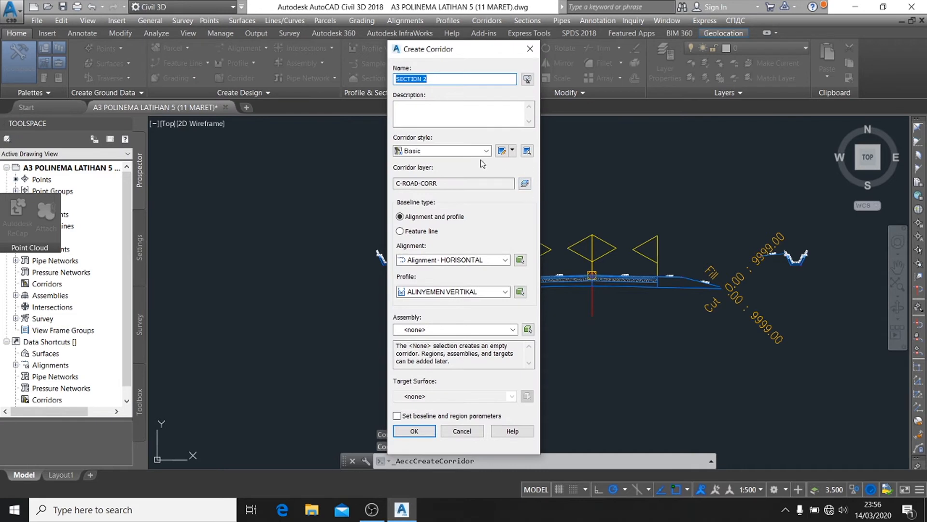
left_click(513, 330)
left_click(479, 366)
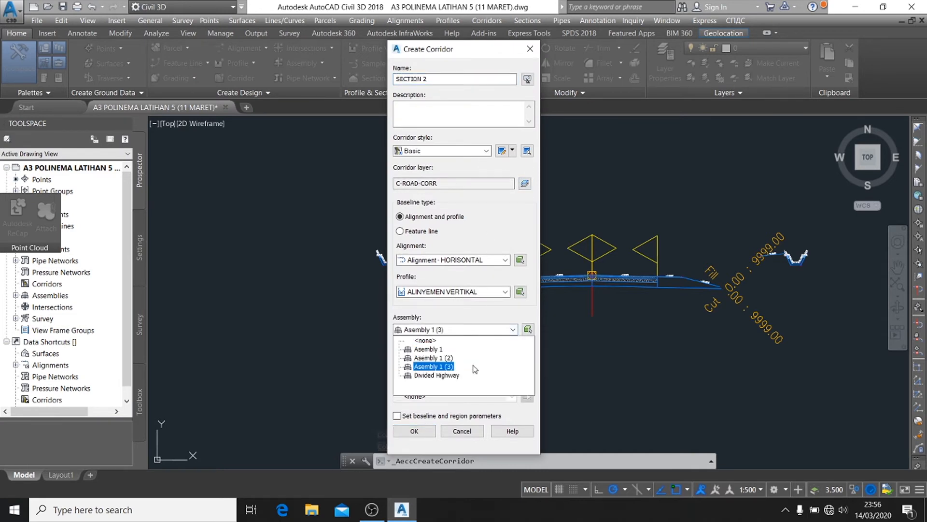
left_click(443, 367)
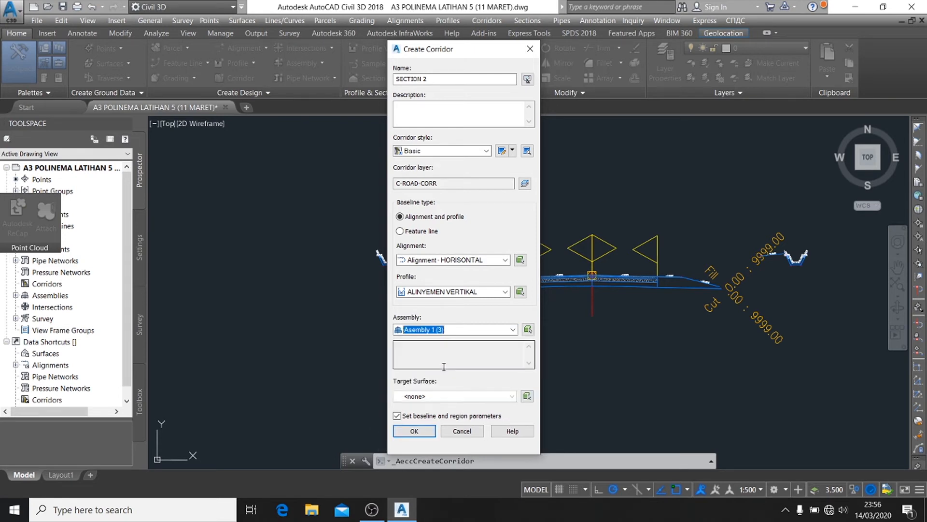
left_click(512, 396)
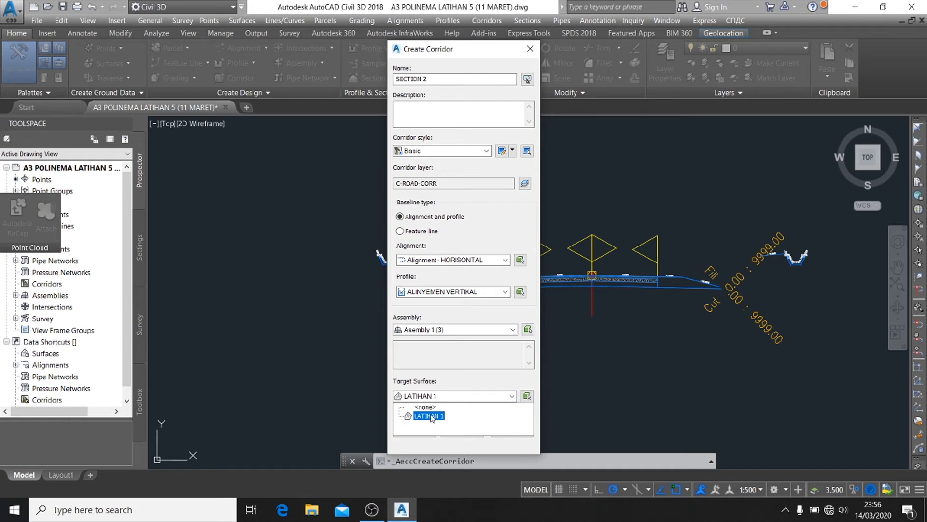
left_click(459, 415)
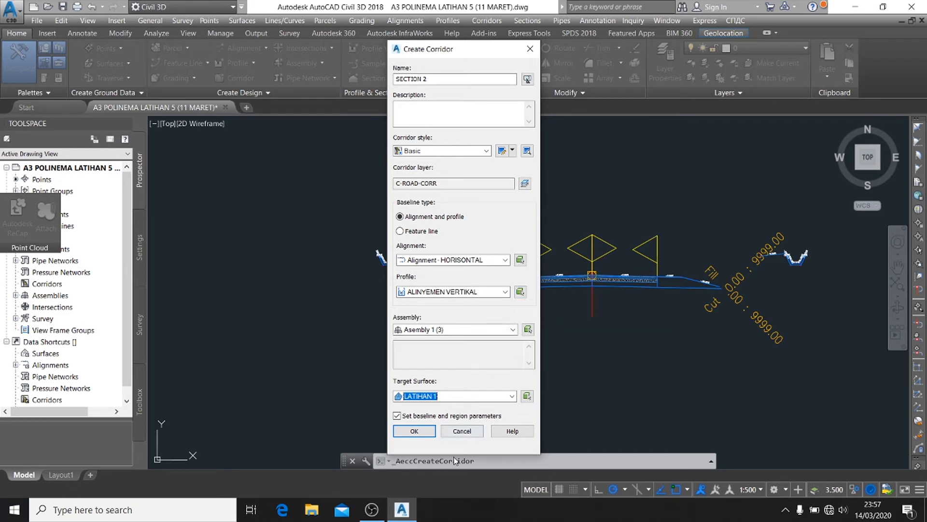
left_click(427, 431)
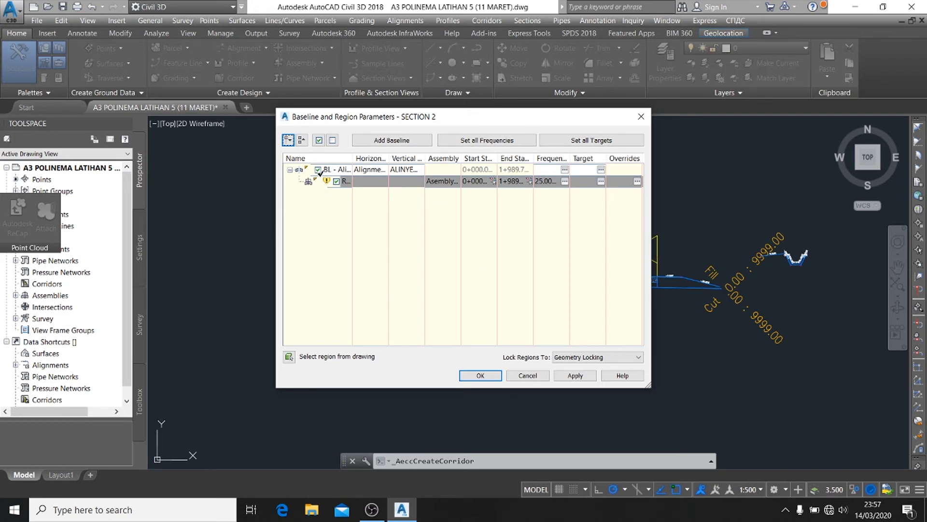
Step: Keep Asembly 1 (3) as the corridor region's assembly, apply the baseline and region parameters, and rebuild the corridor
double_click(443, 184)
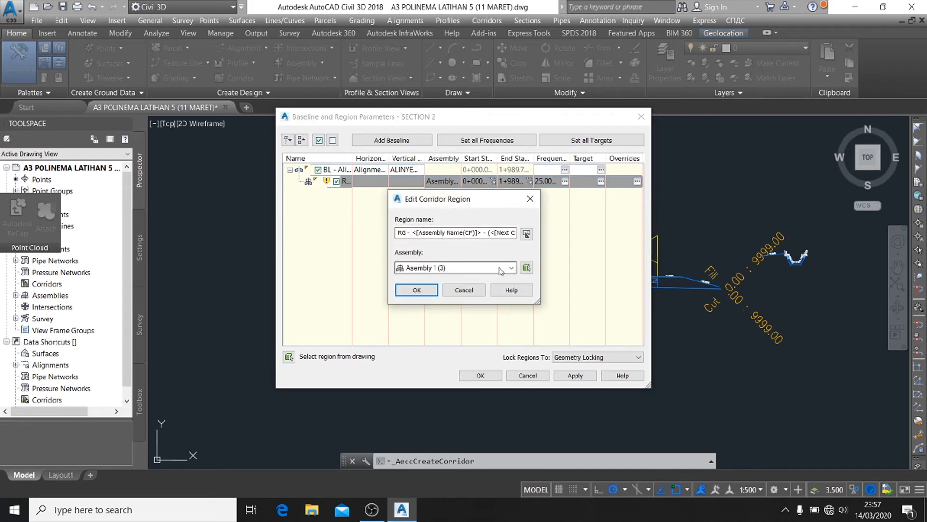
left_click(417, 290)
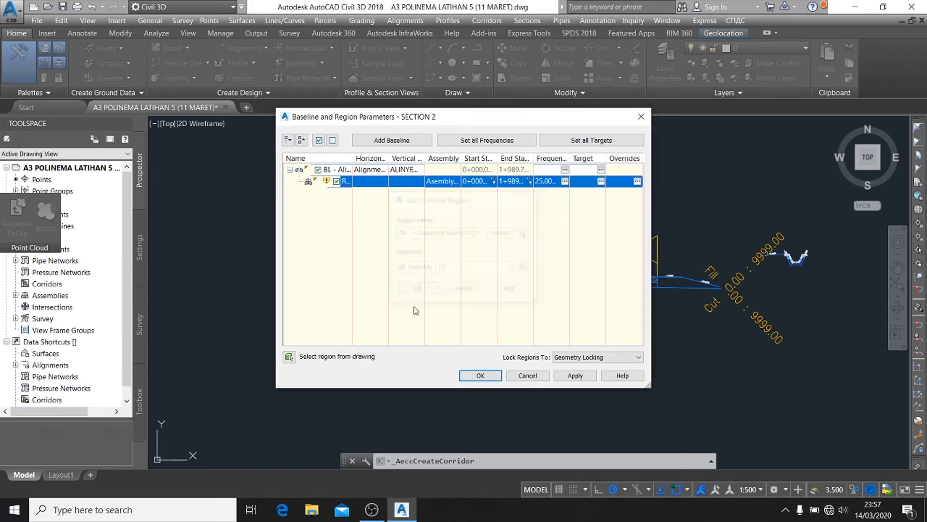
left_click(576, 375)
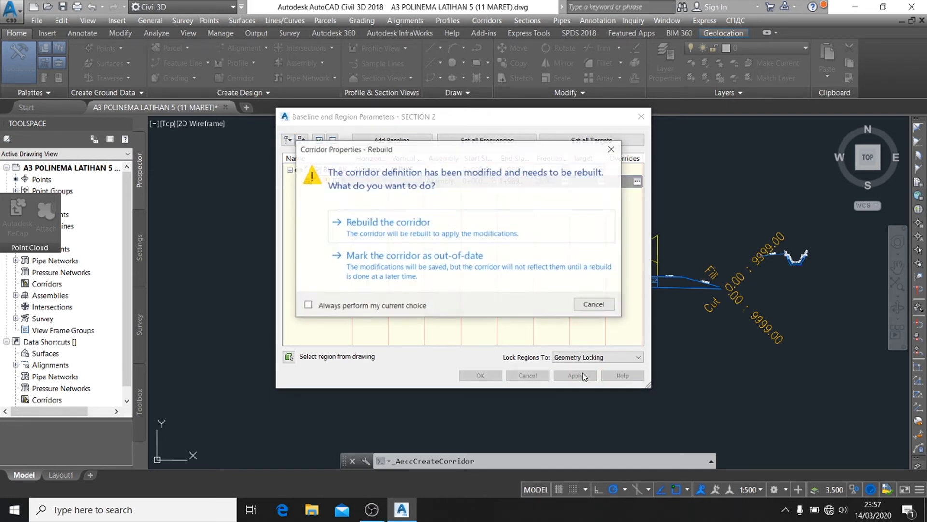
left_click(464, 230)
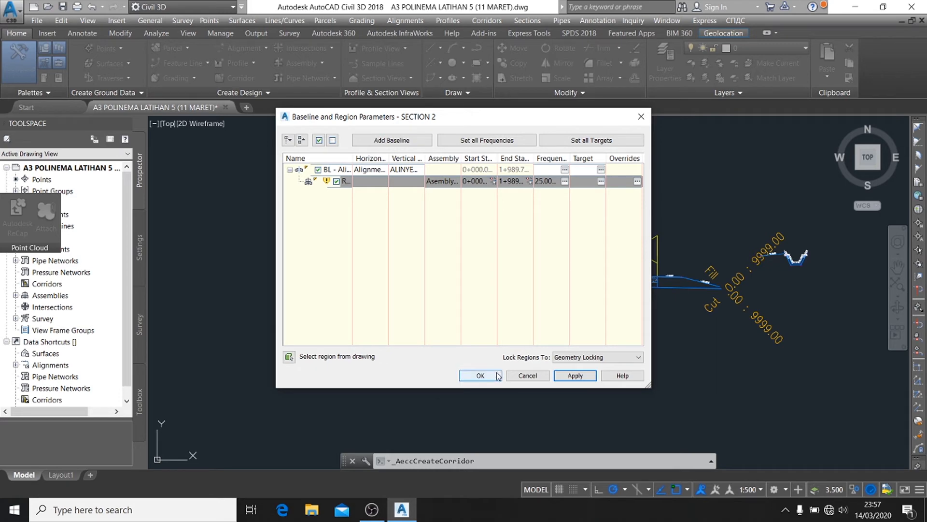
left_click(498, 377)
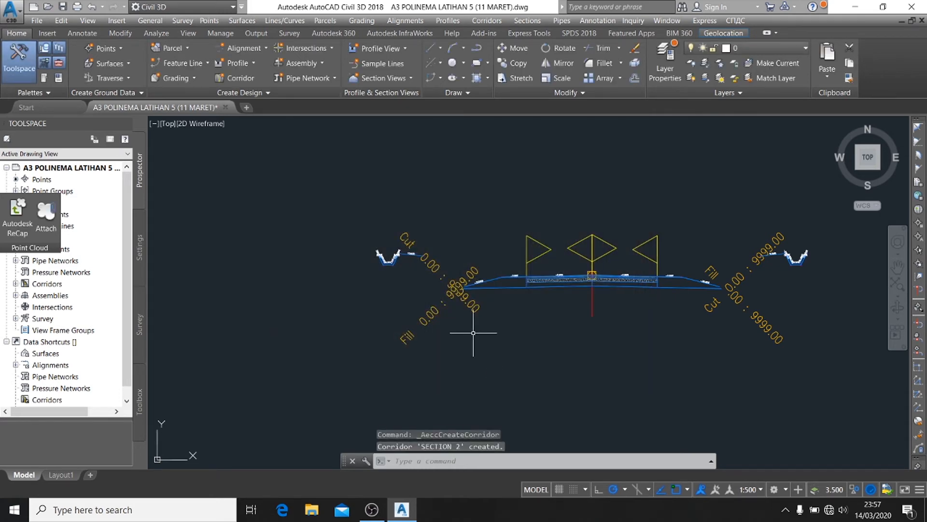
Step: Examine the new corridor in plan along its whole length, from the end station back to the start over the surface contours
scroll(501, 303, "down", 3)
middle_click_drag(364, 297, 700, 312)
scroll(591, 324, "down", 4)
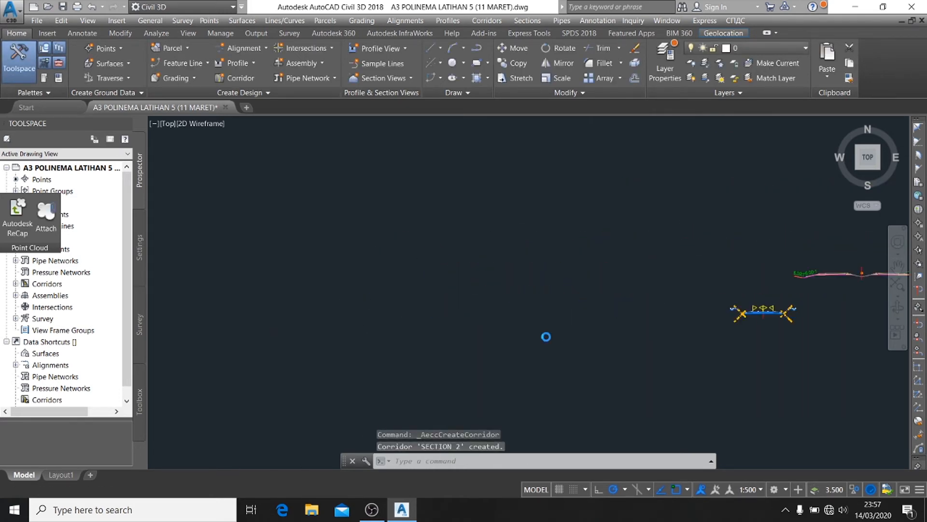
middle_click_drag(371, 349, 600, 283)
middle_click_drag(244, 418, 431, 404)
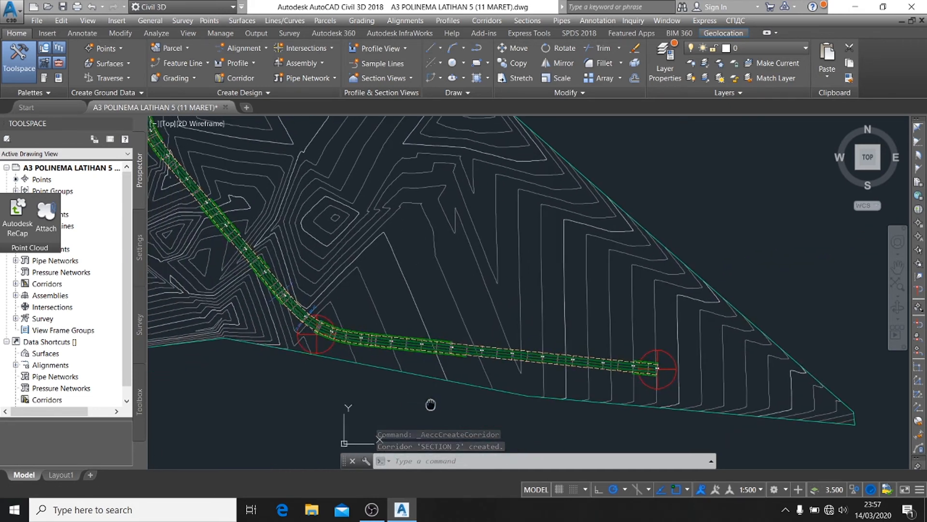
scroll(316, 326, "up", 5)
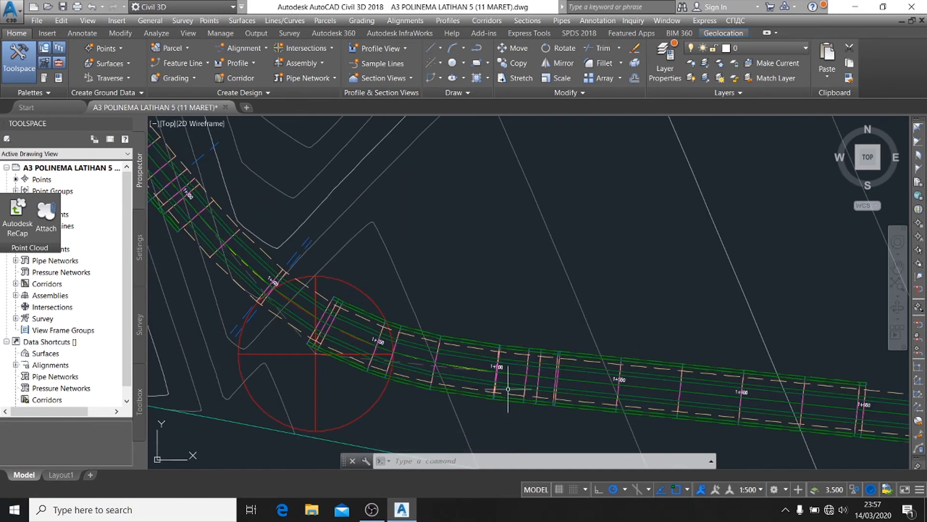
middle_click_drag(517, 387, 622, 352)
scroll(583, 344, "down", 5)
middle_click_drag(464, 259, 481, 483)
middle_click_drag(390, 213, 410, 268)
scroll(459, 248, "up", 5)
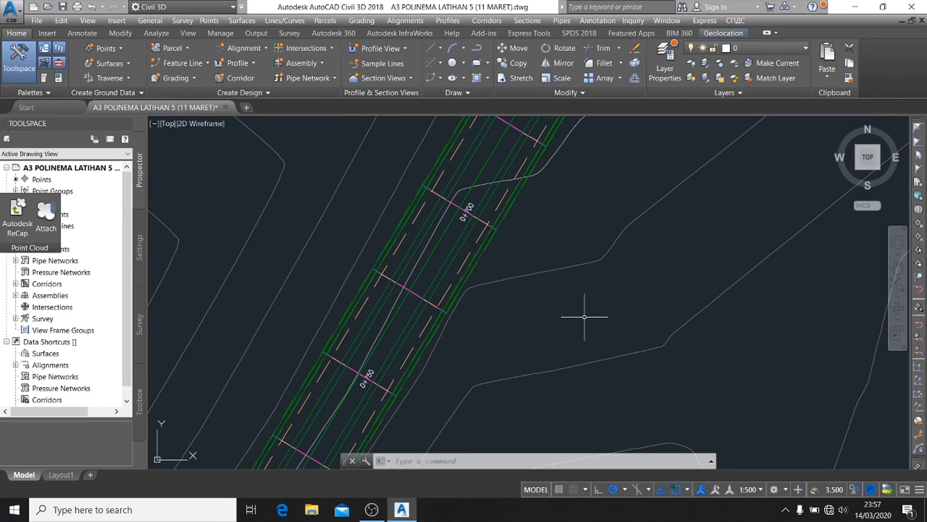
scroll(584, 316, "down", 9)
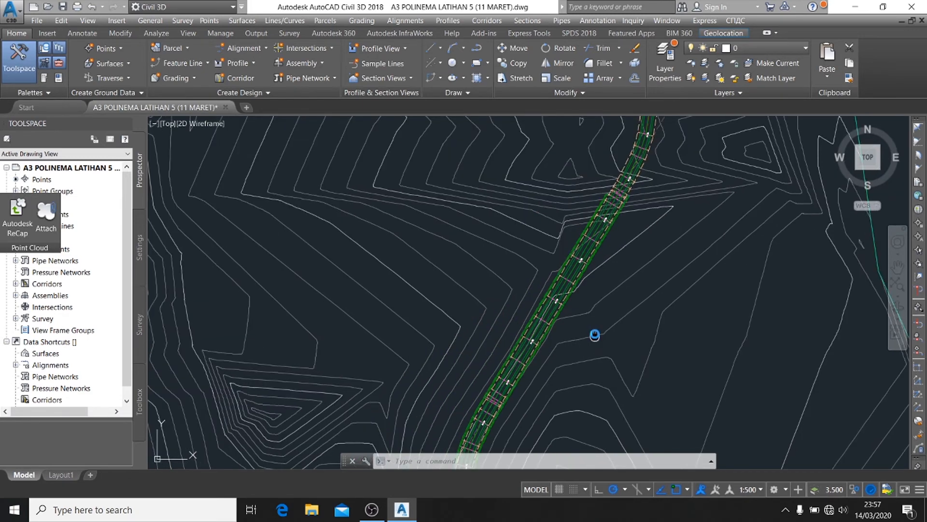
middle_click_drag(594, 335, 551, 303)
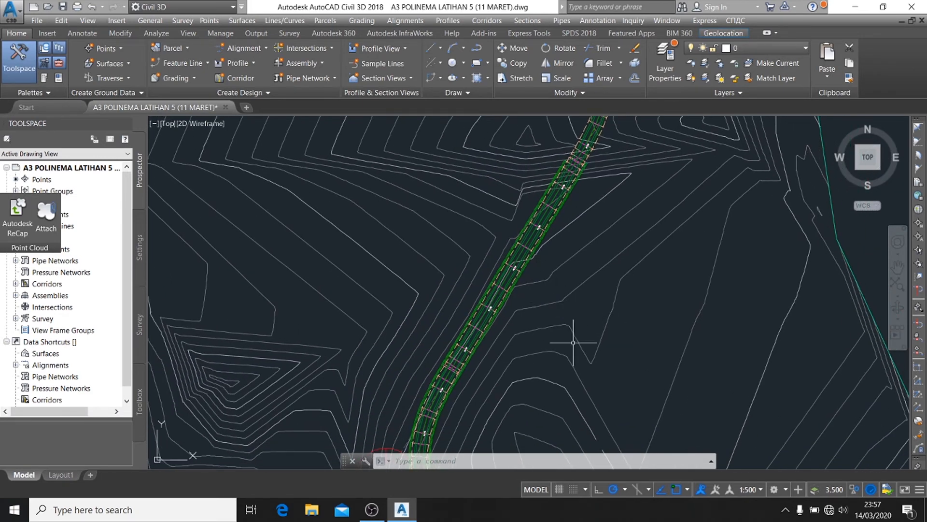
middle_click_drag(492, 289, 485, 361)
middle_click_drag(542, 269, 481, 413)
middle_click_drag(505, 242, 560, 394)
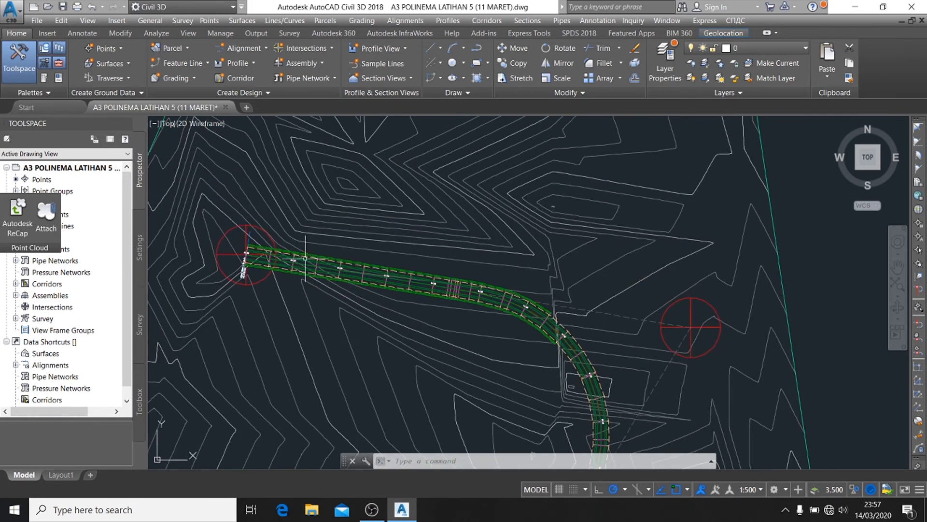
middle_click_drag(301, 256, 319, 236)
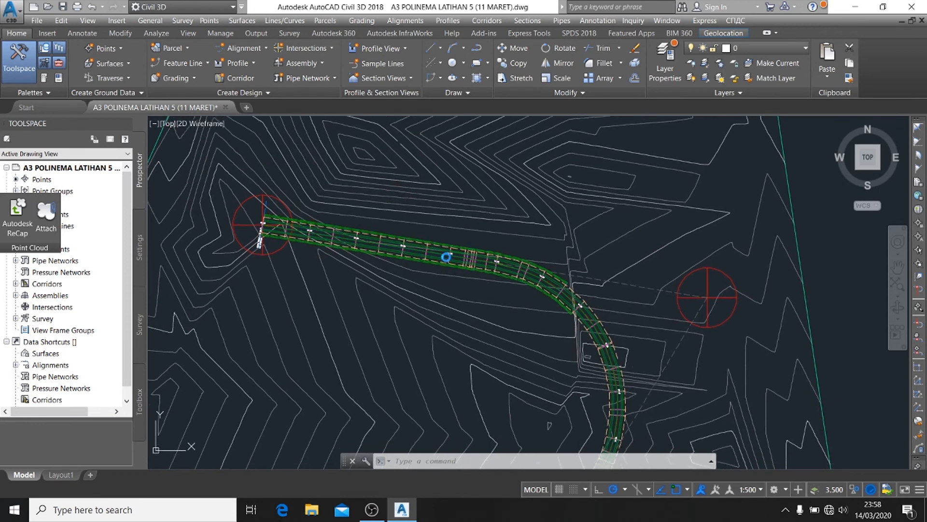
Step: Show the corridor in an enlarged Object Viewer with the Conceptual visual style
scroll(524, 258, "up", 5)
left_click(524, 259)
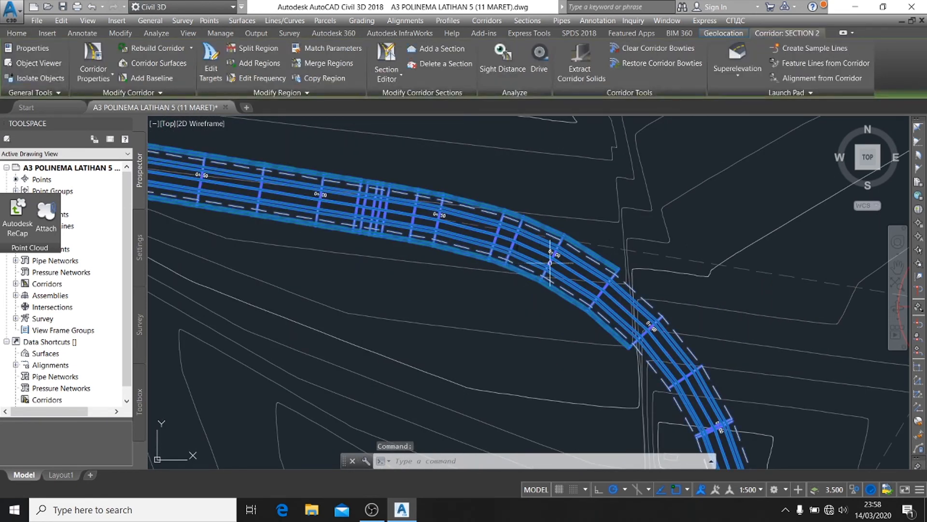
right_click(564, 271)
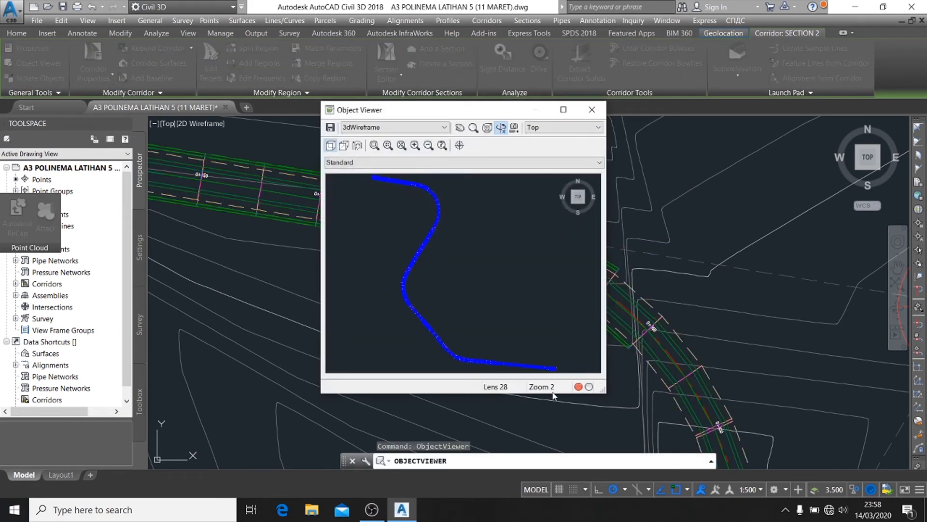
left_click_drag(552, 396, 553, 452)
left_click_drag(608, 318, 762, 321)
left_click_drag(516, 259, 601, 295)
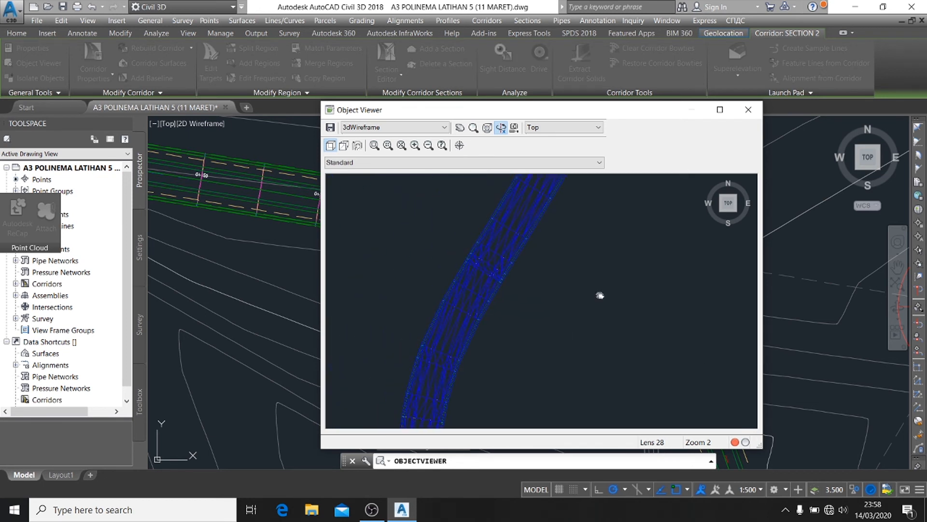
left_click(445, 128)
left_click(416, 160)
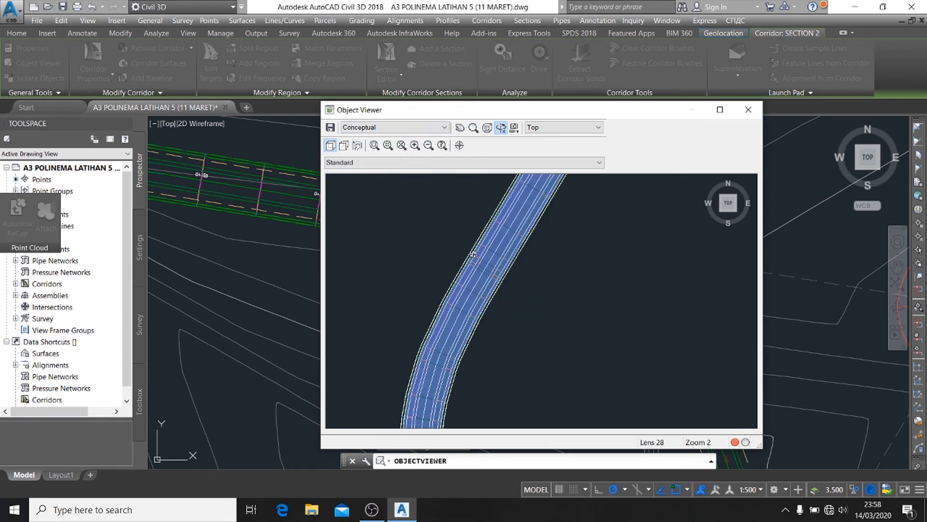
Step: Inspect the shaded corridor's straights and curves in the Object Viewer, and close the viewer
left_click_drag(476, 263, 570, 314)
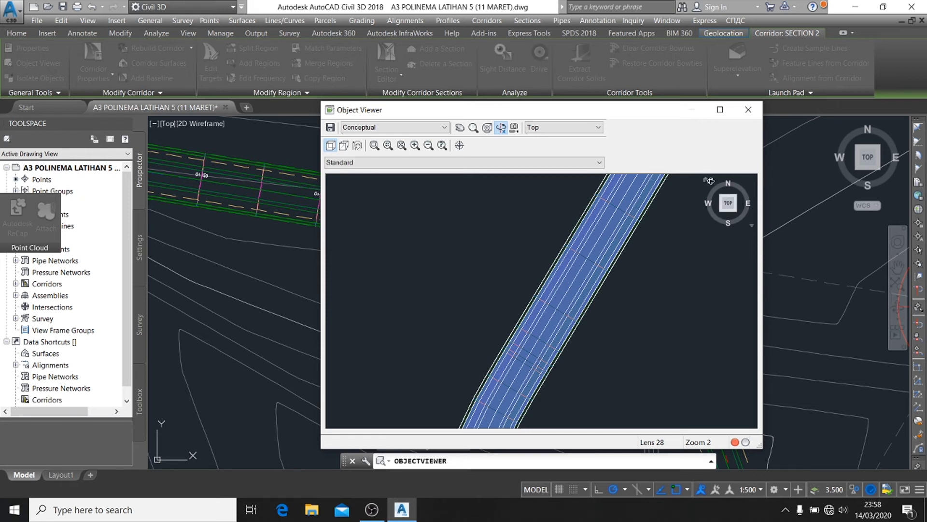
scroll(614, 231, "down", 5)
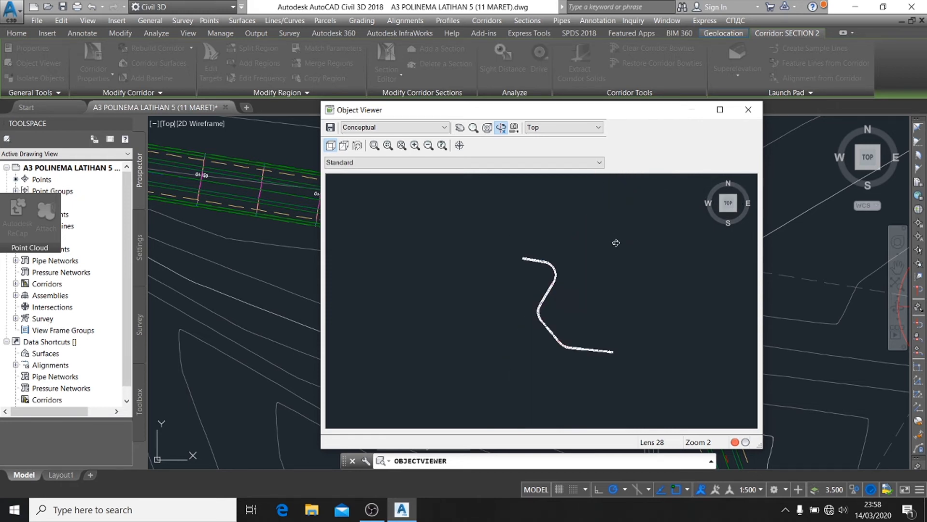
scroll(607, 254, "up", 3)
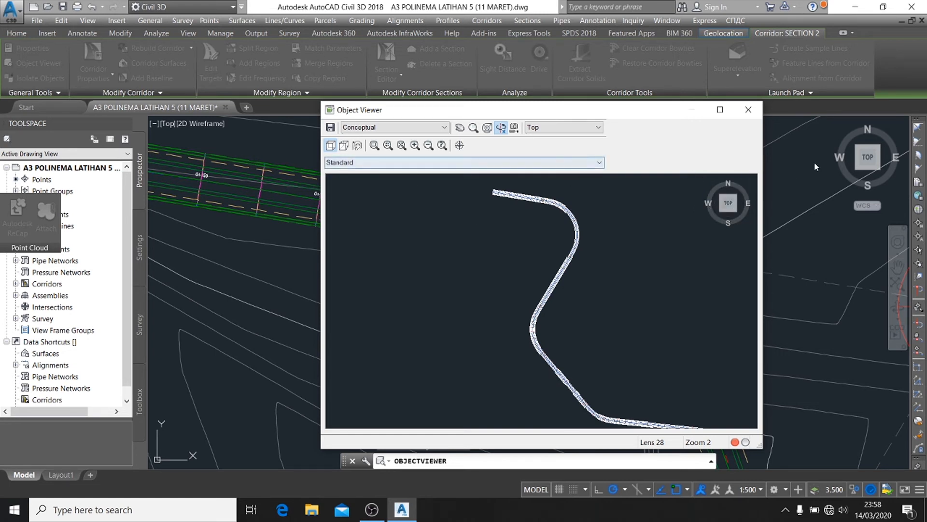
scroll(609, 260, "up", 3)
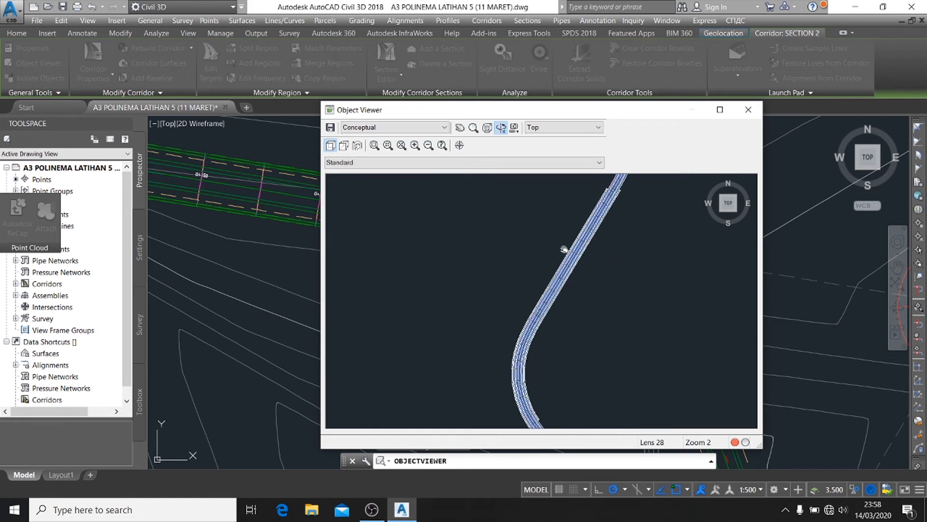
scroll(590, 268, "up", 4)
scroll(617, 223, "down", 5)
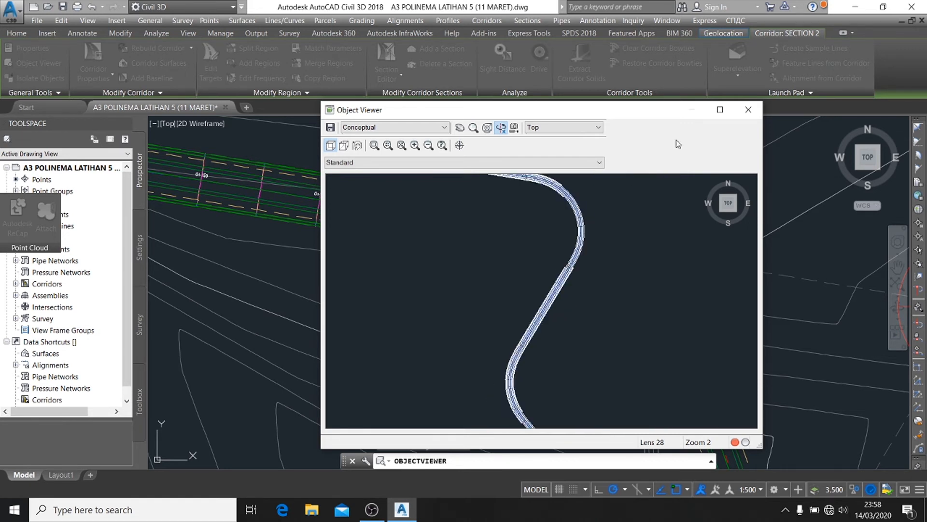
left_click(748, 111)
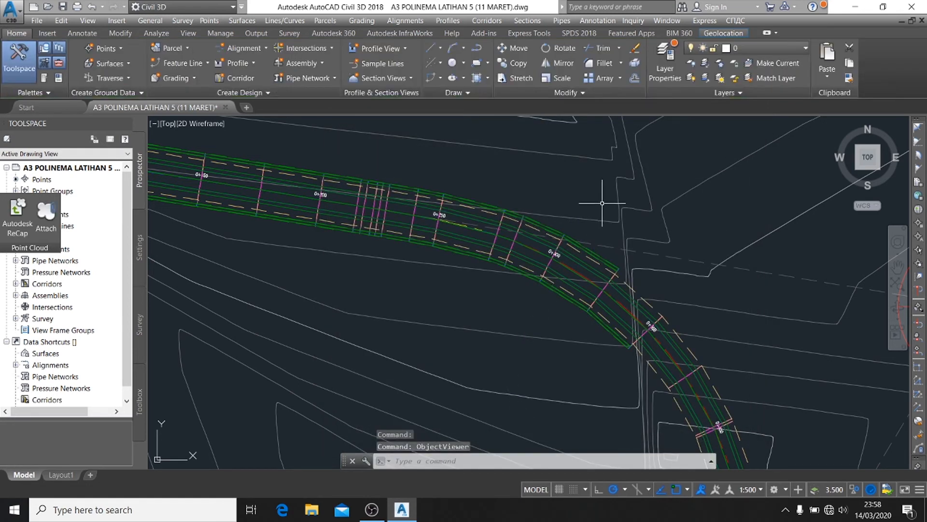
Step: Set the code set style of the SECTION 2 corridor to EII-WBN-Code Set Style No Show in its corridor properties
scroll(599, 206, "down", 5)
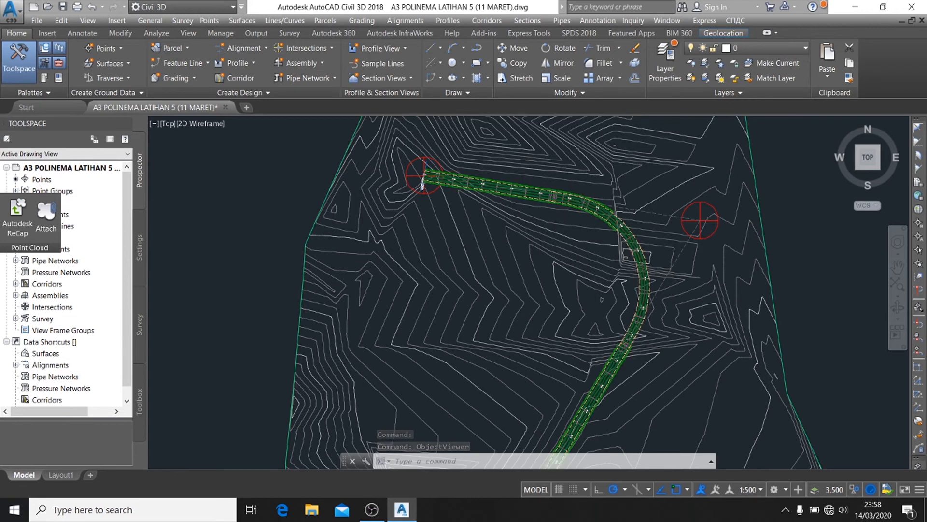
scroll(583, 218, "up", 5)
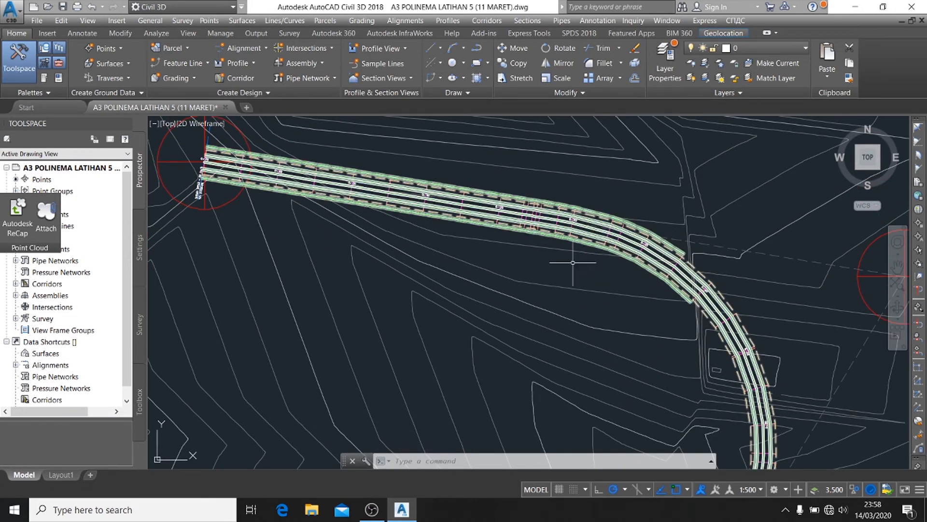
middle_click_drag(729, 349, 537, 224)
scroll(537, 224, "down", 6)
scroll(483, 246, "up", 3)
scroll(549, 265, "up", 2)
left_click(575, 279)
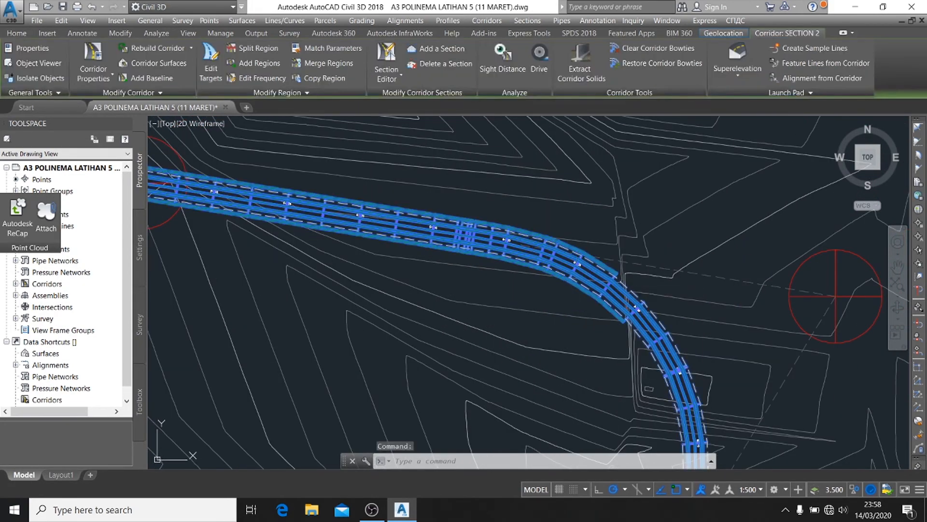
right_click(579, 279)
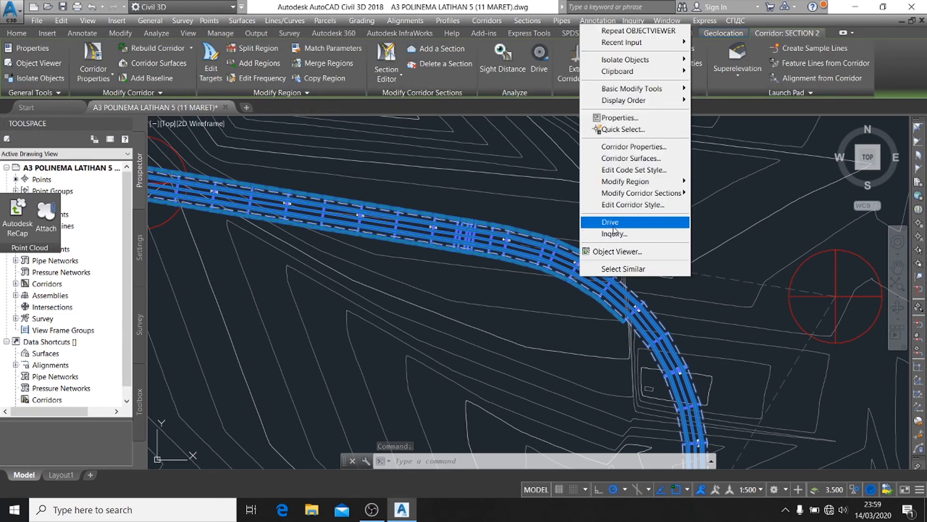
left_click(636, 147)
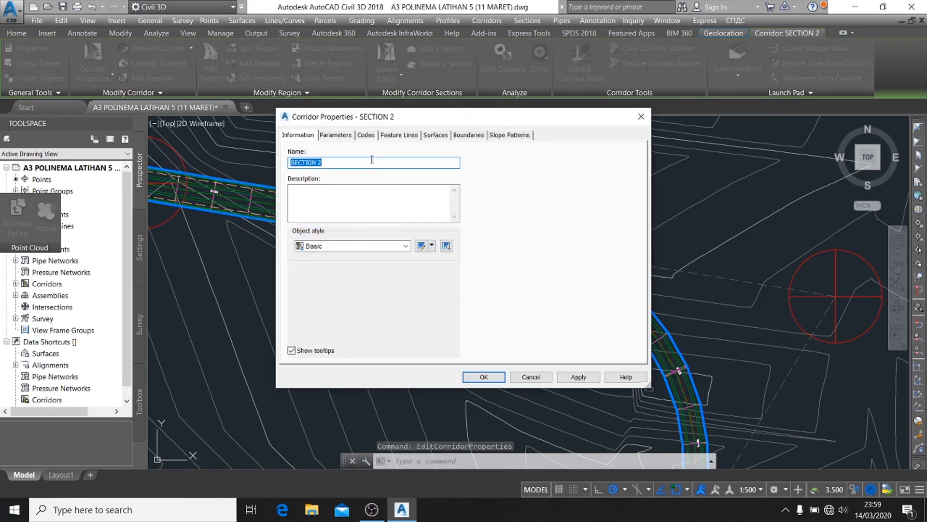
left_click(365, 136)
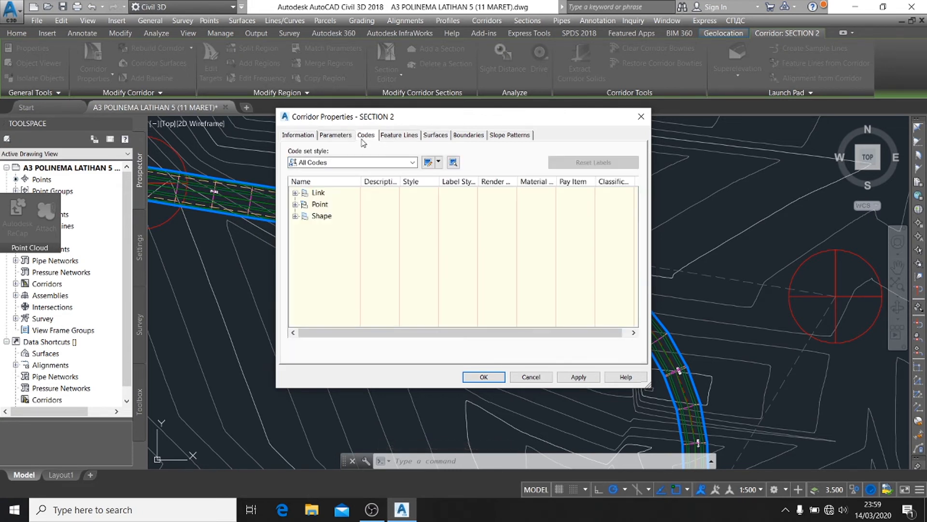
left_click(412, 163)
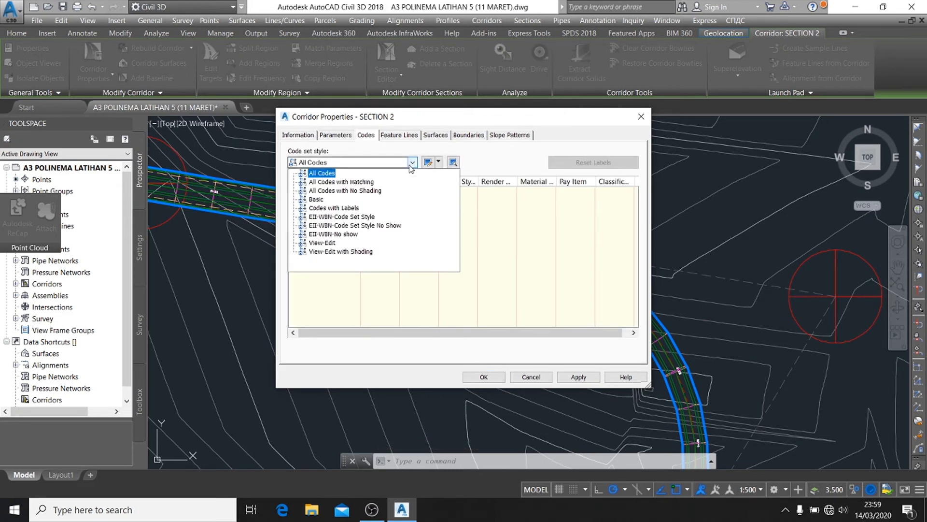
left_click(352, 226)
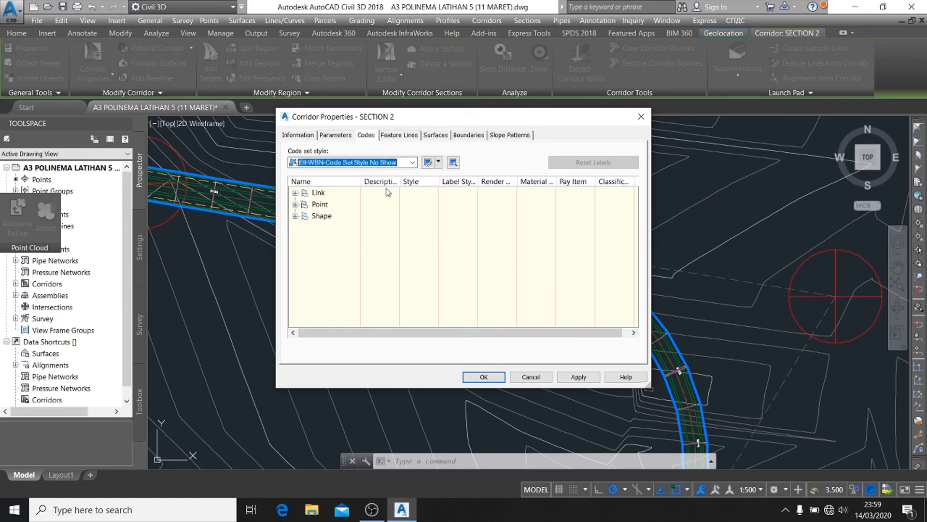
Step: Check the corridor's feature line list, and create a corridor surface named DATUM
left_click(414, 137)
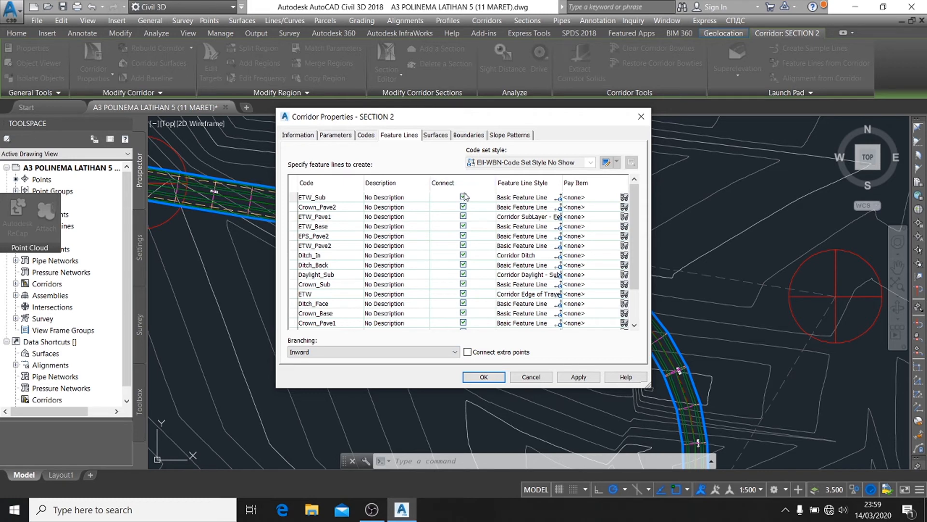
scroll(464, 227, "down", 2)
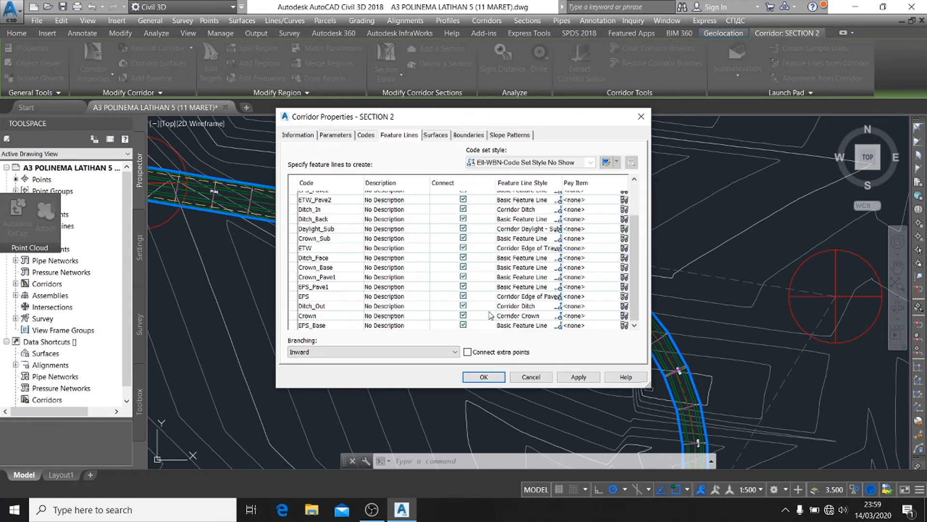
scroll(453, 268, "up", 2)
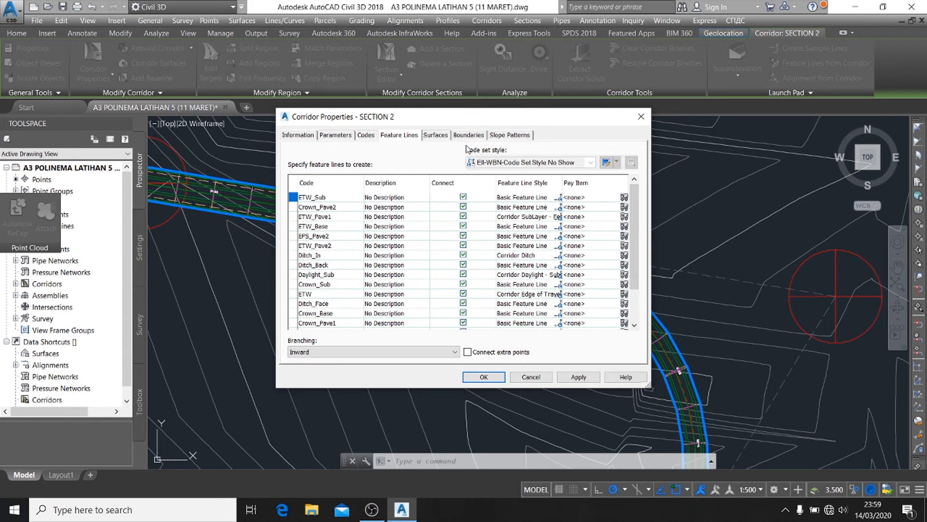
left_click(437, 135)
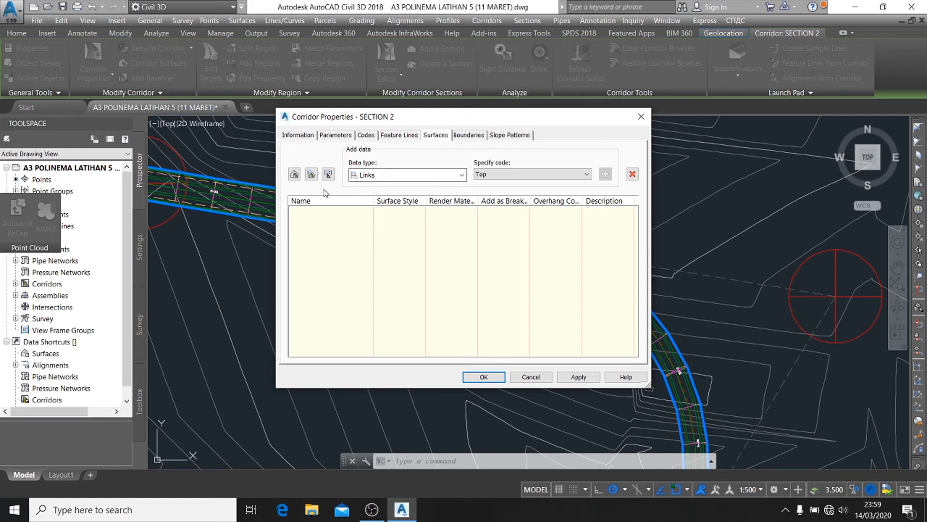
left_click(295, 174)
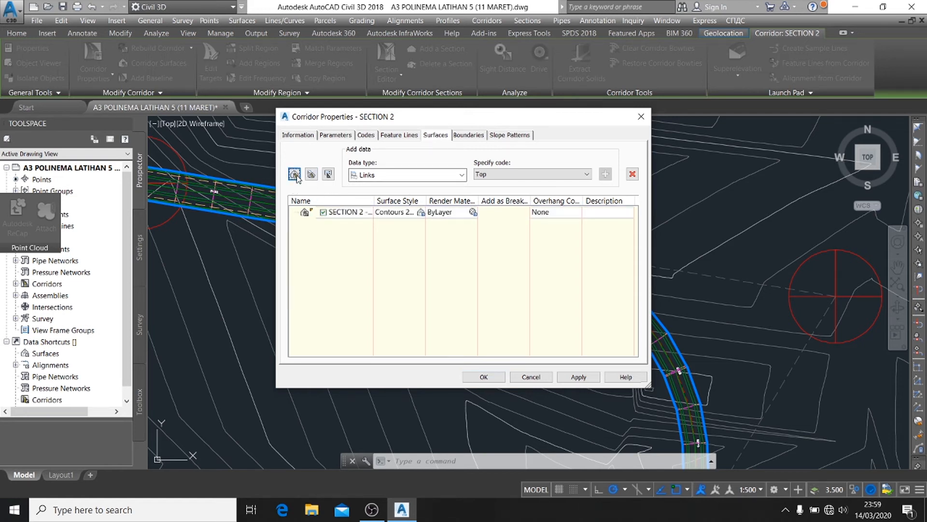
double_click(354, 215)
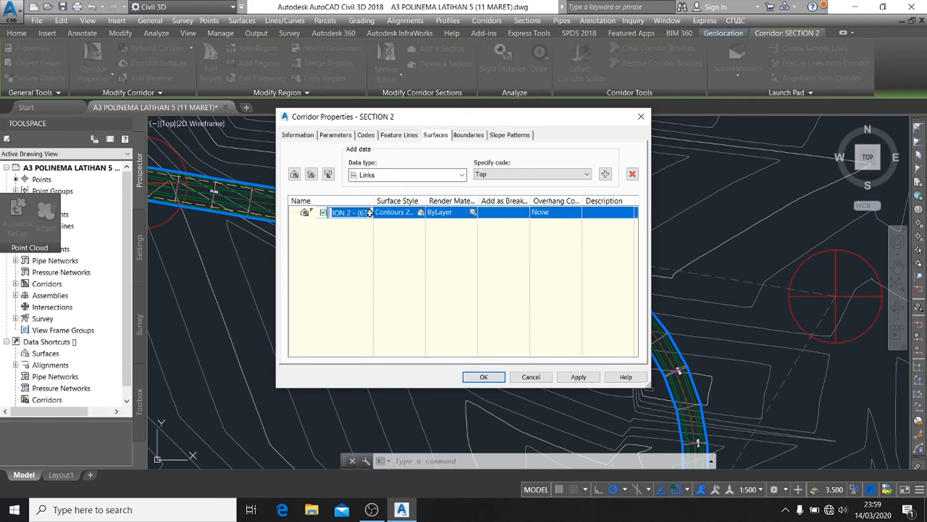
key("BackSpace")
Step: Add the Datum link code to the DATUM surface and include it as breaklines
left_click(586, 174)
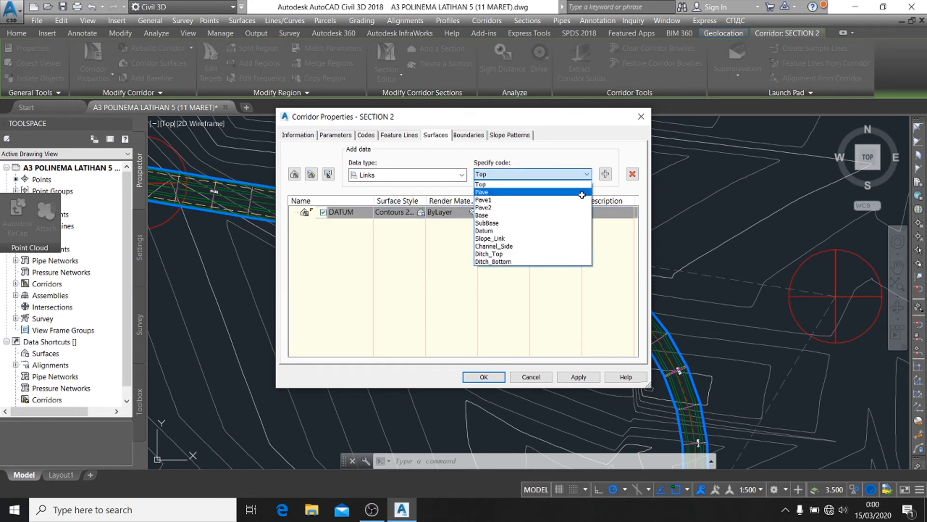
left_click(546, 230)
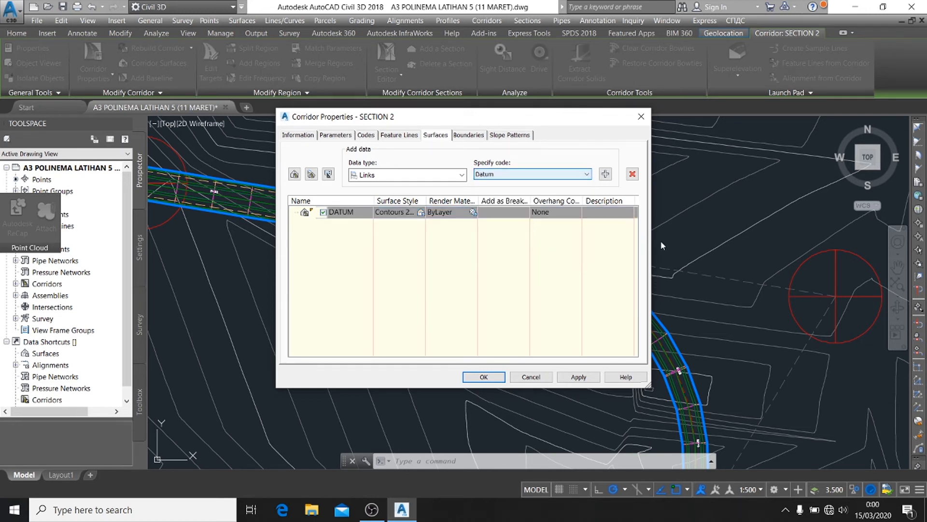
left_click(605, 174)
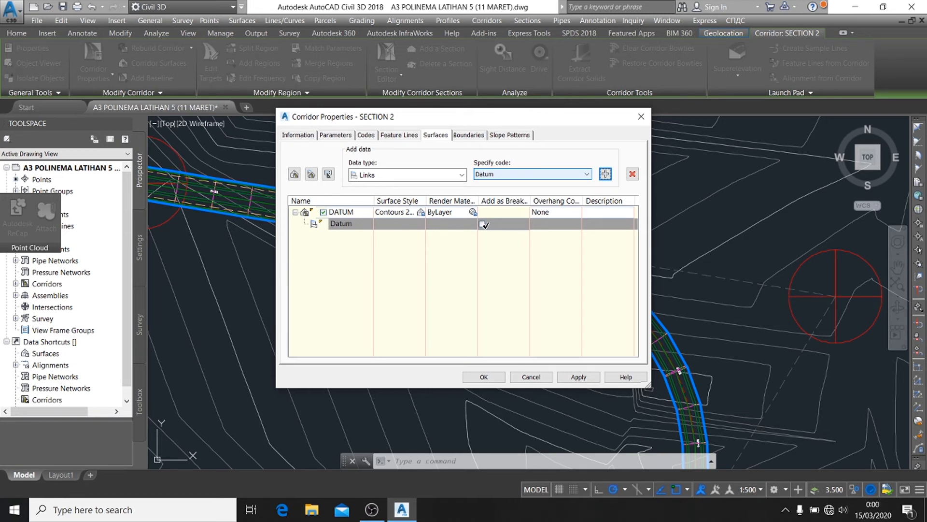
left_click(483, 224)
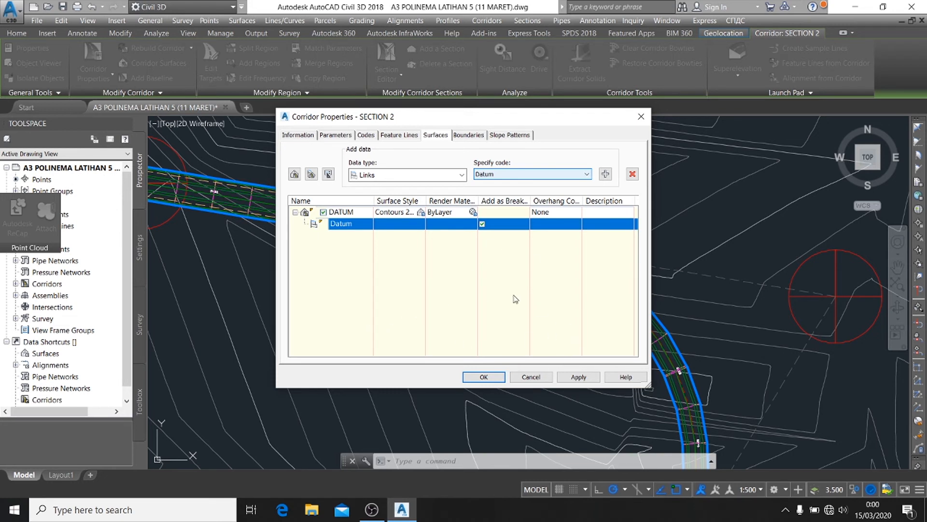
Step: Add an automatic boundary to the DATUM surface from the Daylight_Sub feature lines
left_click(481, 137)
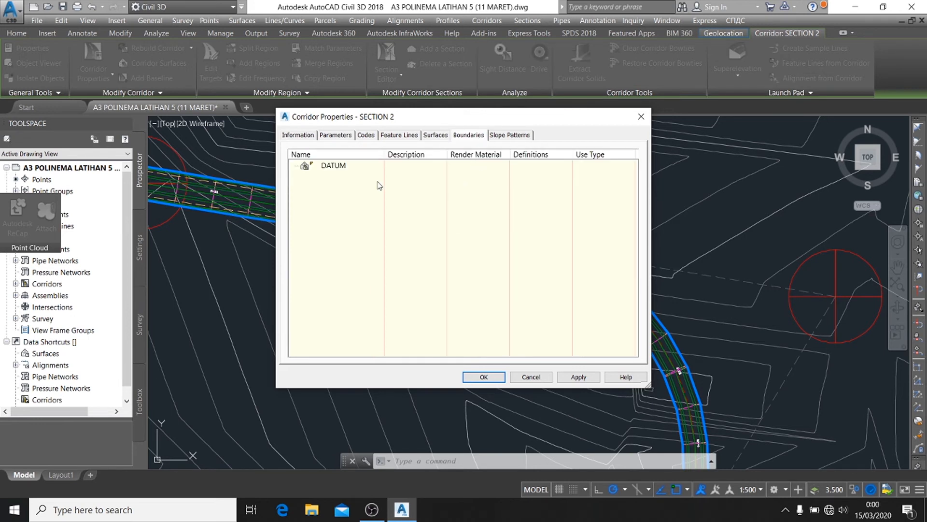
left_click(339, 169)
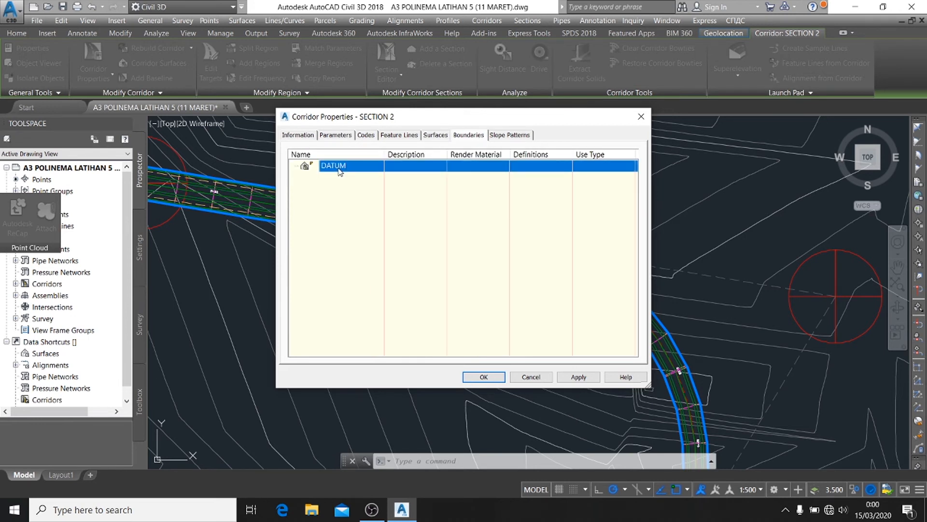
right_click(341, 170)
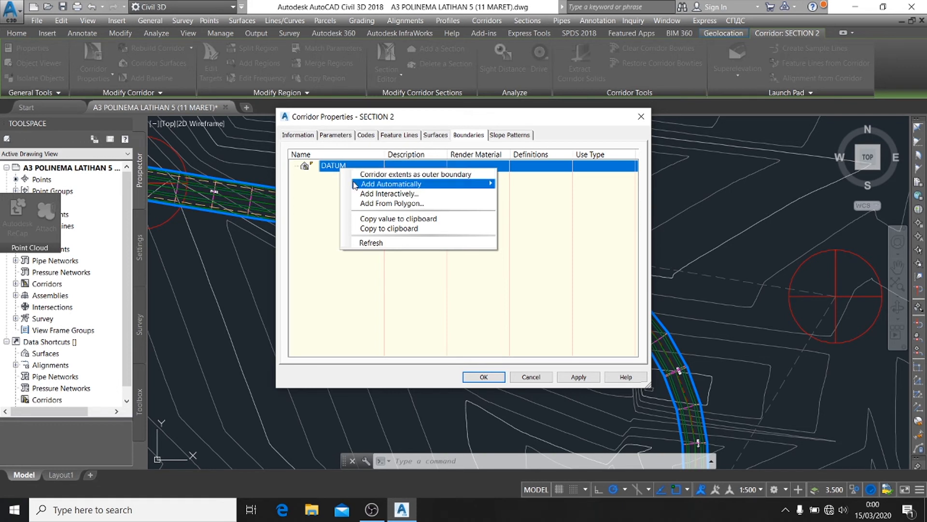
mouse_move(355, 184)
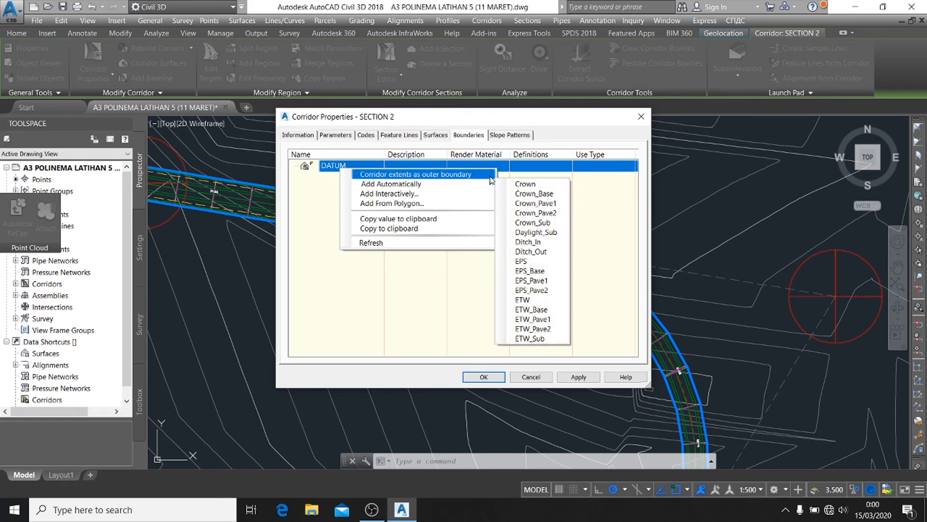
mouse_move(488, 184)
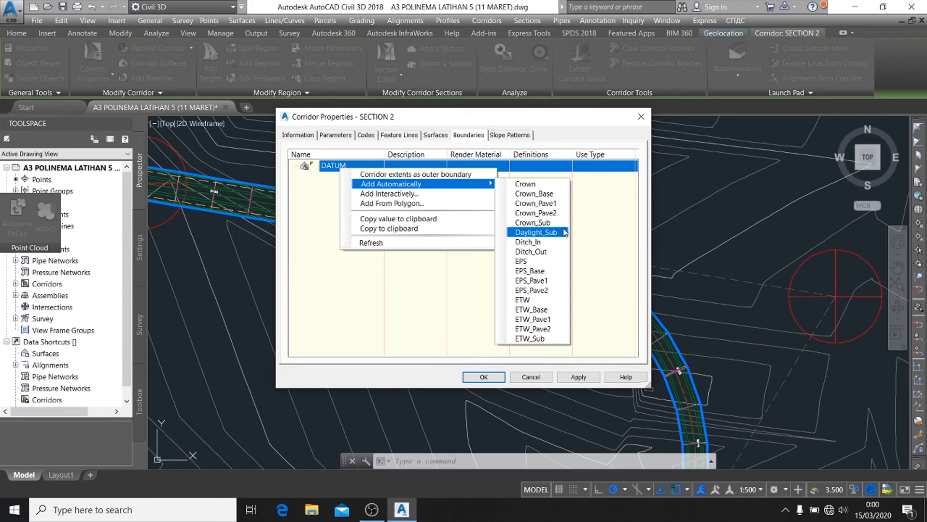
left_click(536, 232)
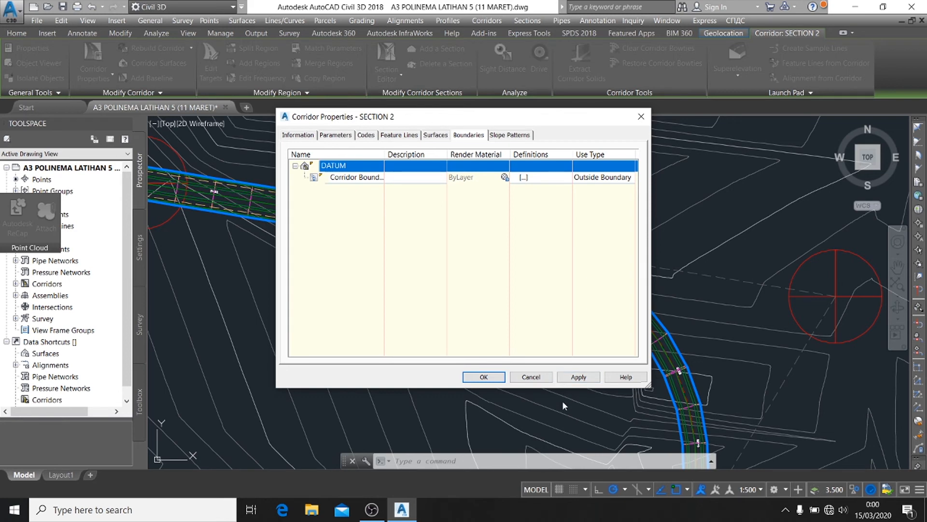
Step: Apply the corridor property changes, rebuild the corridor, and deselect it
left_click(483, 377)
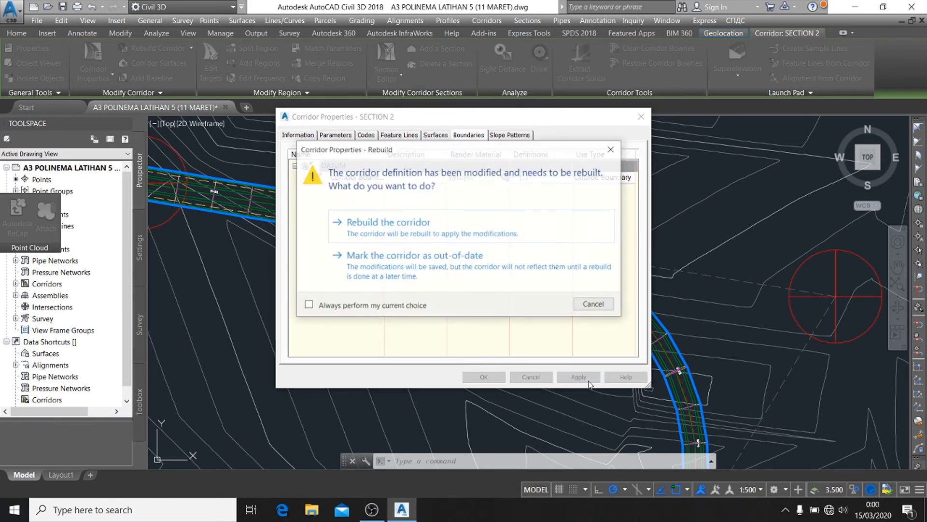
left_click(388, 222)
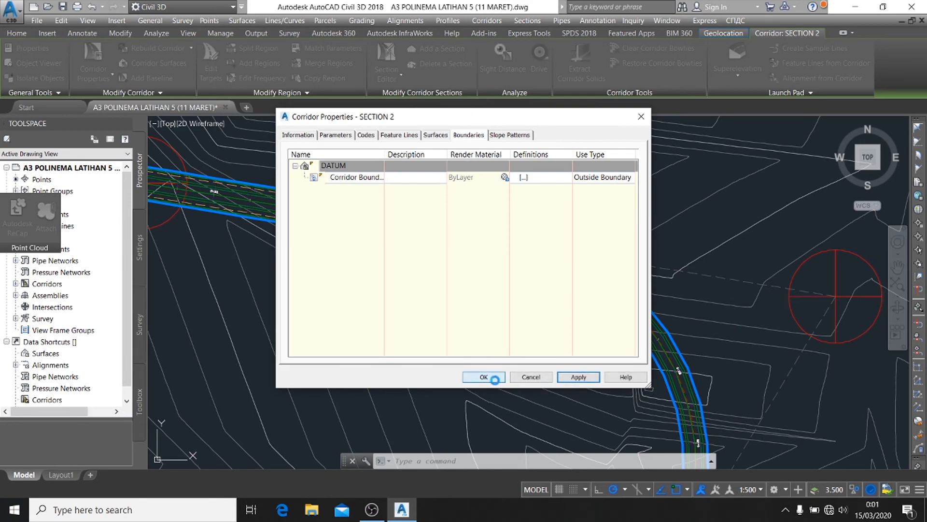
left_click(483, 376)
scroll(492, 292, "up", 5)
key("Escape")
Step: Examine the rebuilt corridor in plan along its straights and curves against the surface contours
scroll(491, 292, "down", 4)
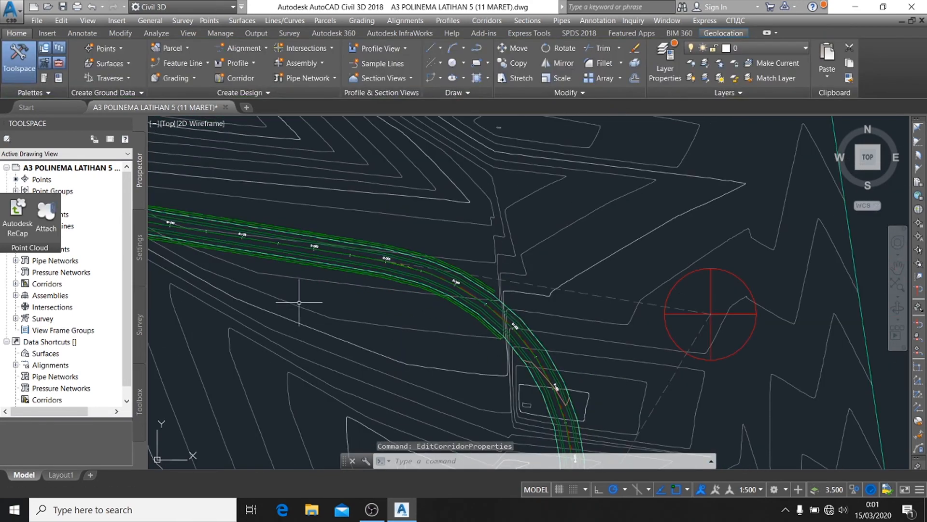
middle_click_drag(300, 309, 768, 333)
scroll(618, 241, "up", 3)
scroll(594, 342, "down", 4)
scroll(566, 330, "up", 11)
scroll(570, 326, "down", 14)
scroll(613, 359, "up", 6)
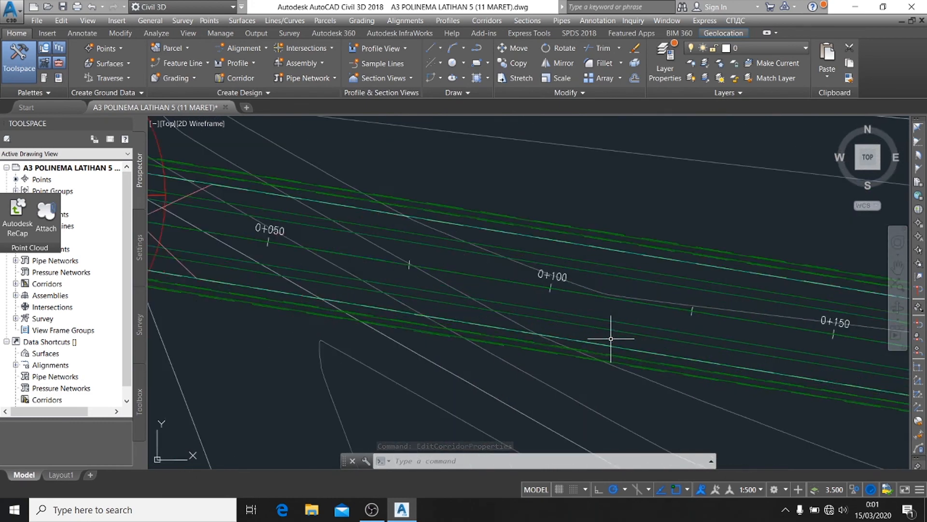
scroll(616, 294, "down", 4)
middle_click_drag(696, 328, 492, 328)
scroll(700, 323, "down", 4)
middle_click_drag(837, 363, 471, 196)
middle_click_drag(506, 301, 529, 176)
scroll(528, 341, "up", 5)
scroll(524, 345, "down", 5)
middle_click_drag(521, 311, 556, 174)
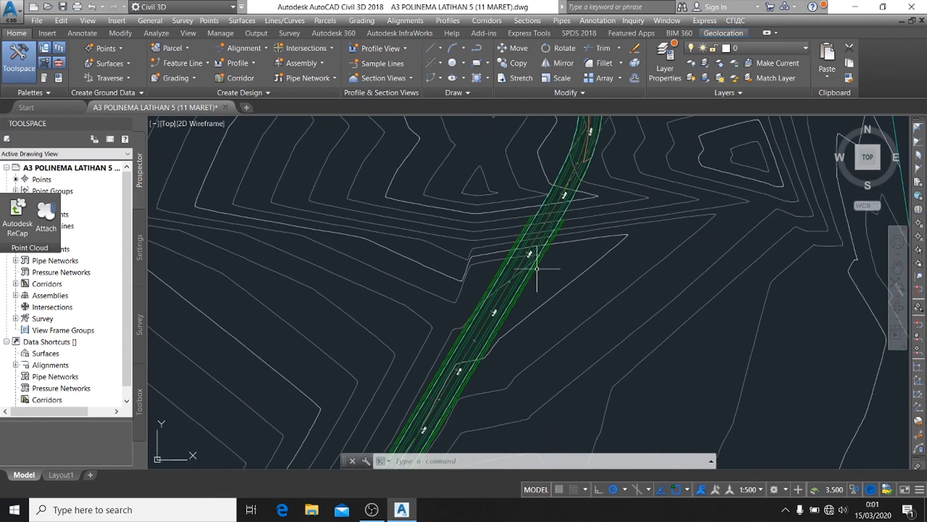
scroll(535, 195, "down", 3)
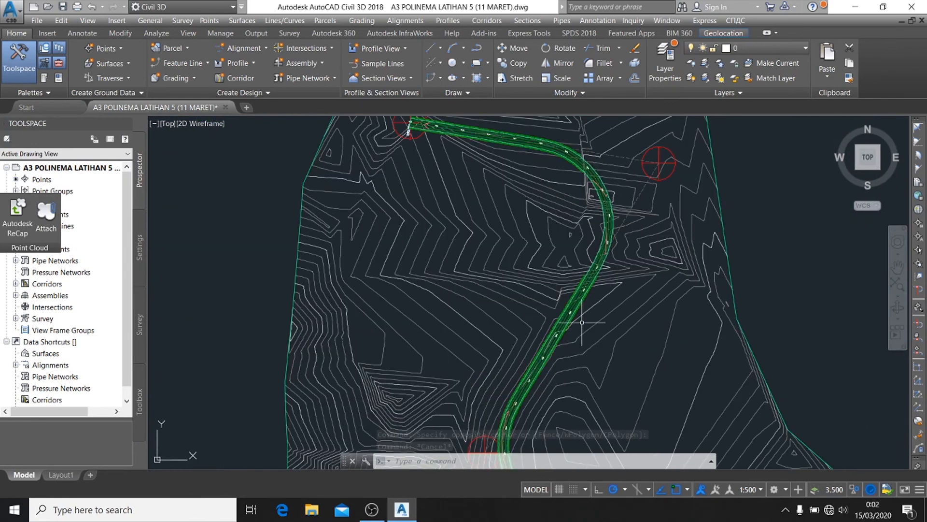
scroll(559, 207, "up", 2)
scroll(495, 288, "up", 4)
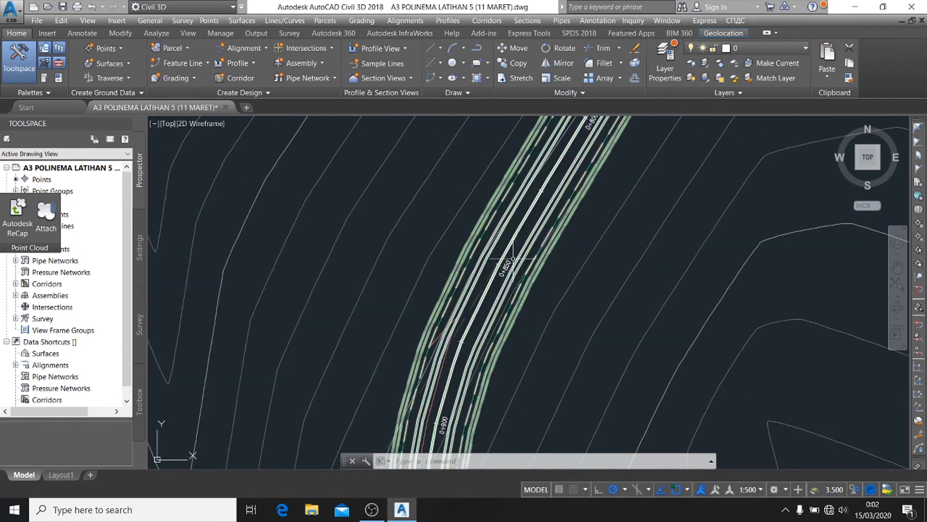
middle_click_drag(558, 216, 570, 274)
middle_click_drag(592, 240, 594, 296)
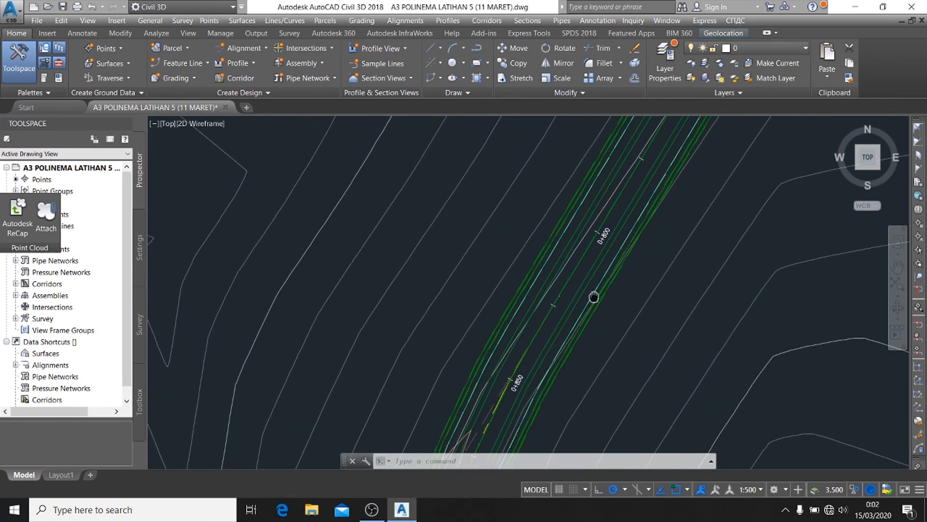
left_click(629, 244)
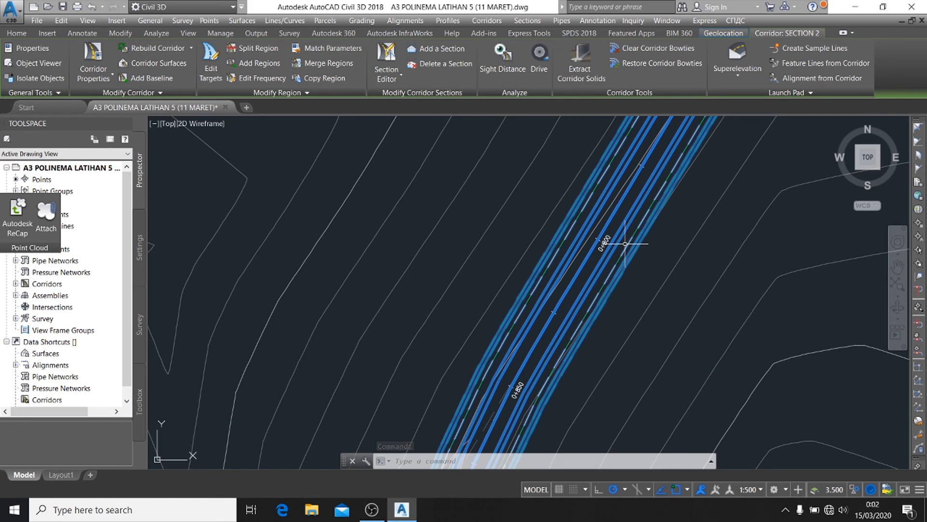
right_click(625, 244)
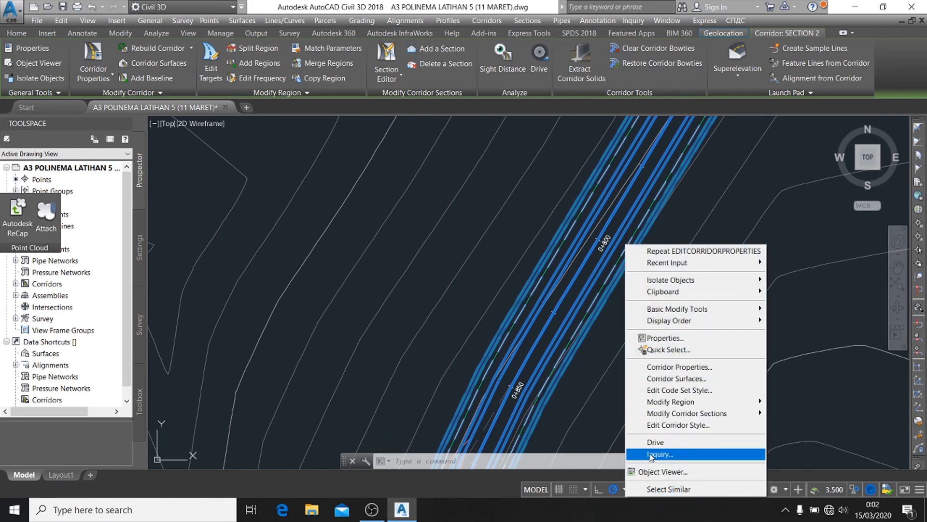
left_click(695, 368)
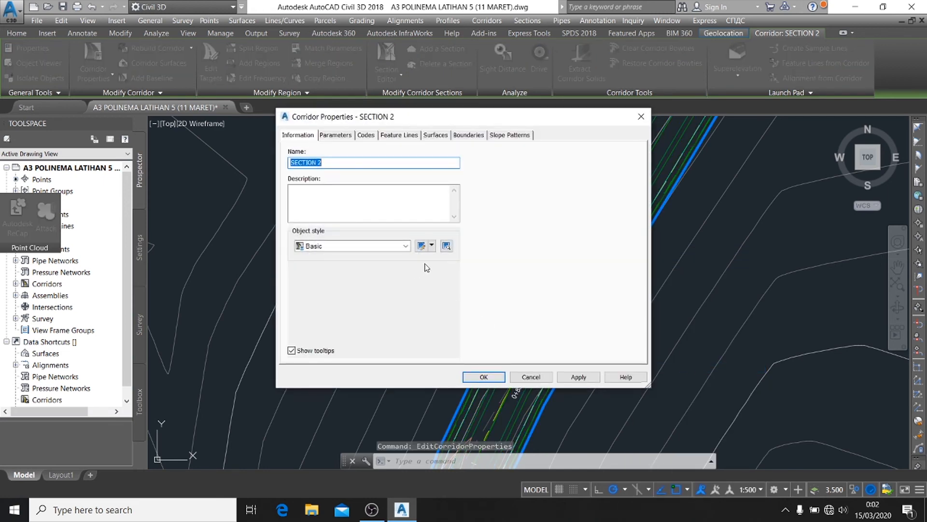
left_click(531, 377)
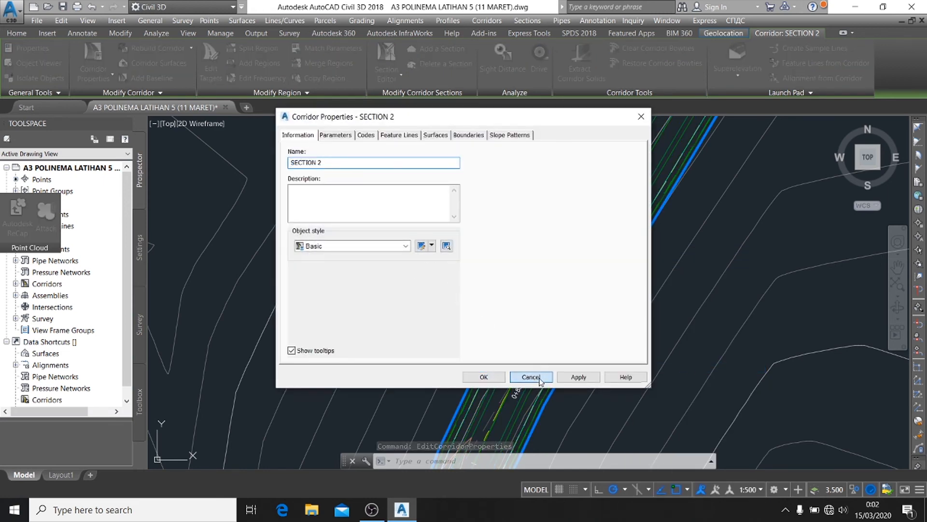
scroll(570, 335, "down", 5)
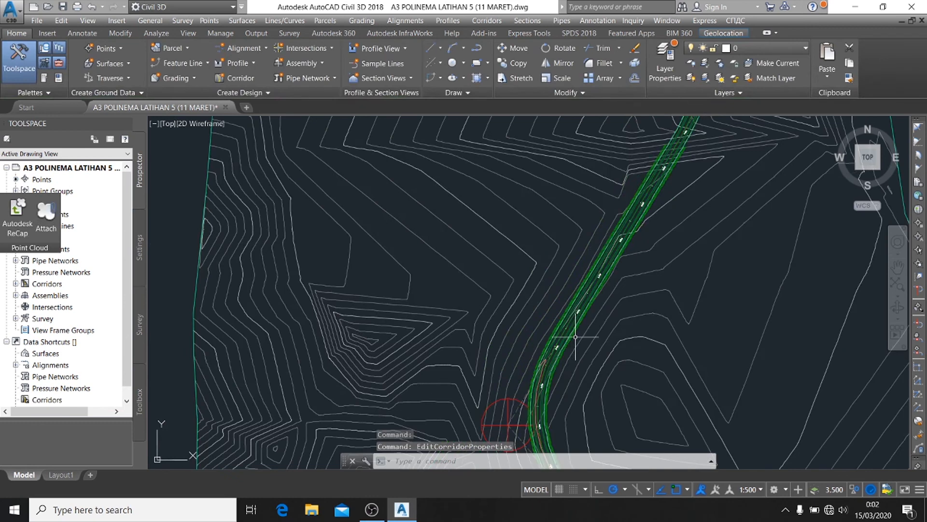
key("Escape")
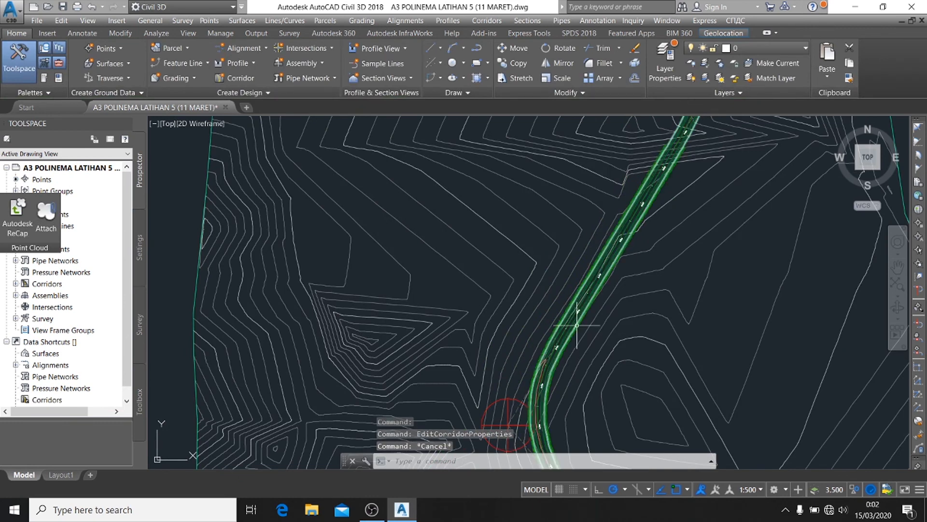
Step: Set the DATUM surface's style to _No Display and apply the change
left_click(584, 309)
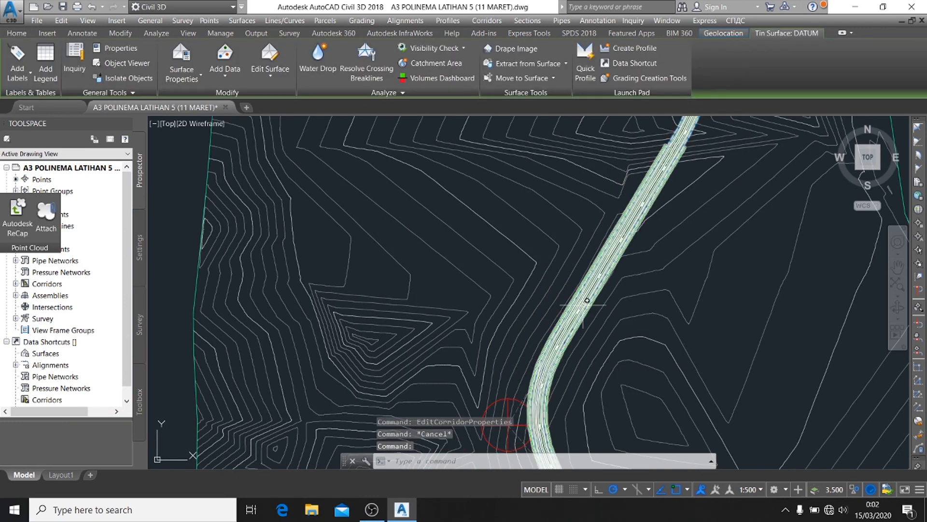
right_click(587, 300)
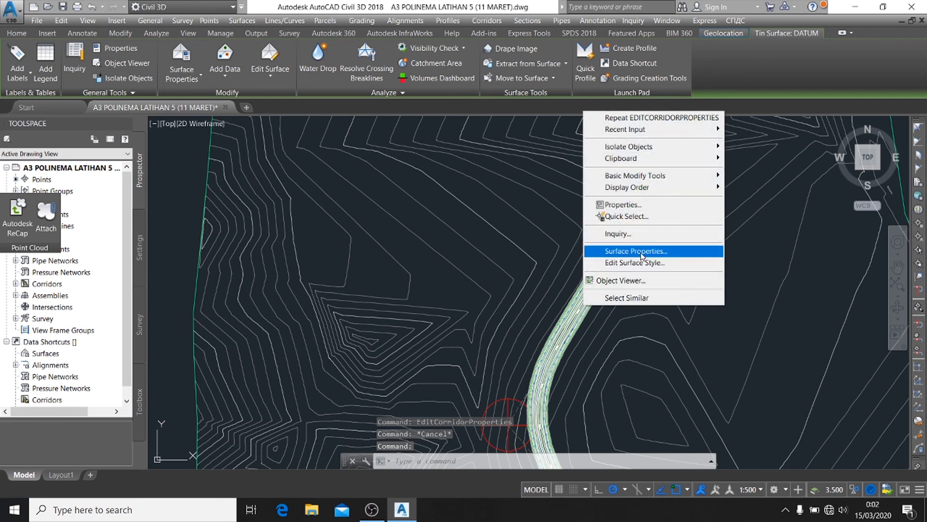
left_click(674, 255)
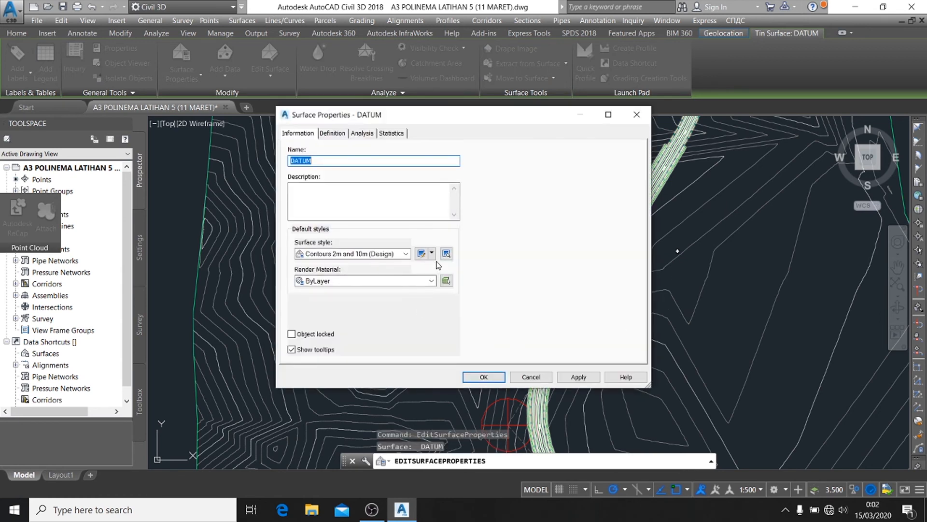
left_click(405, 253)
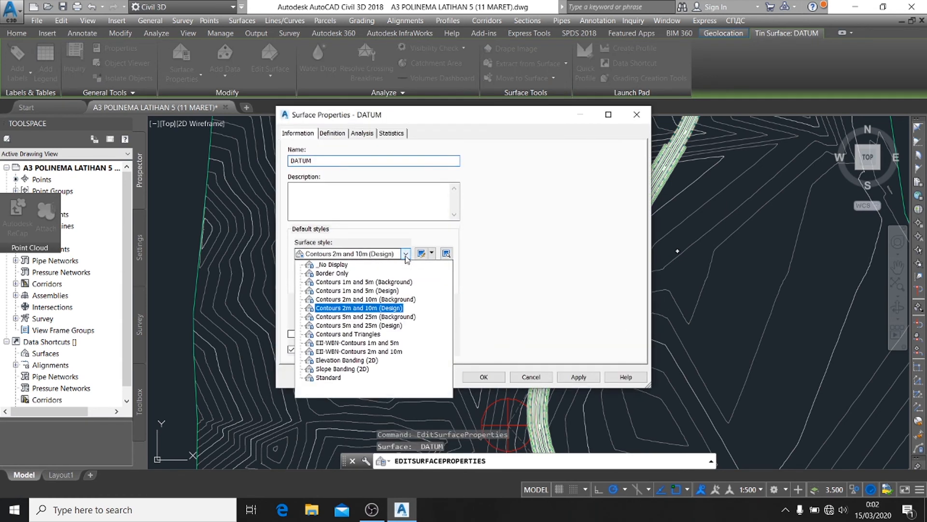
key("Up")
key("Return")
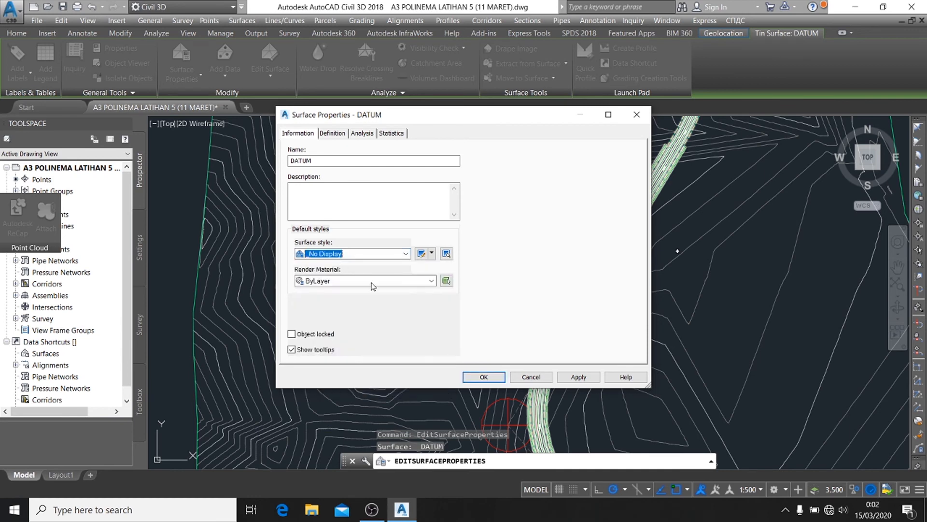
left_click(582, 376)
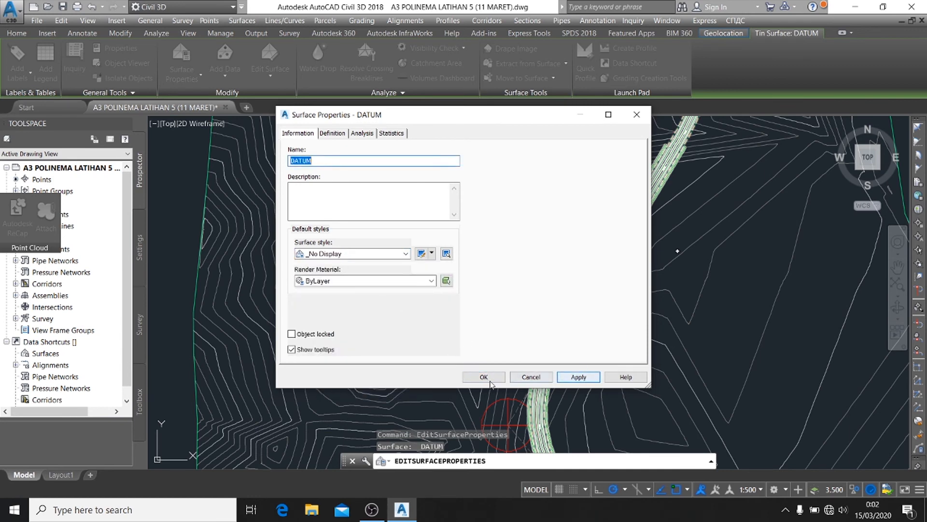
left_click(484, 377)
Step: Examine the corridor's daylight lines in plan along its straights and curves with the DATUM contours hidden
scroll(621, 269, "up", 6)
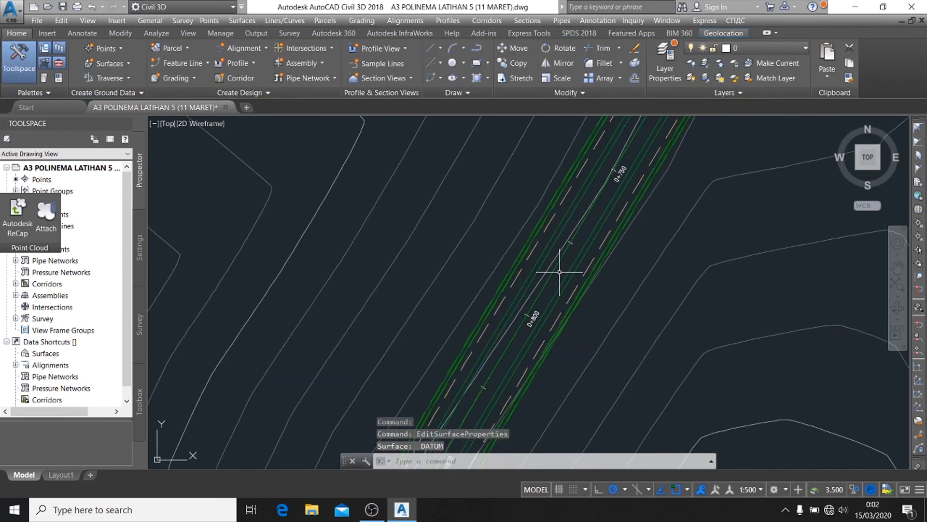
scroll(776, 338, "down", 3)
middle_click_drag(731, 368, 566, 312)
scroll(566, 312, "down", 4)
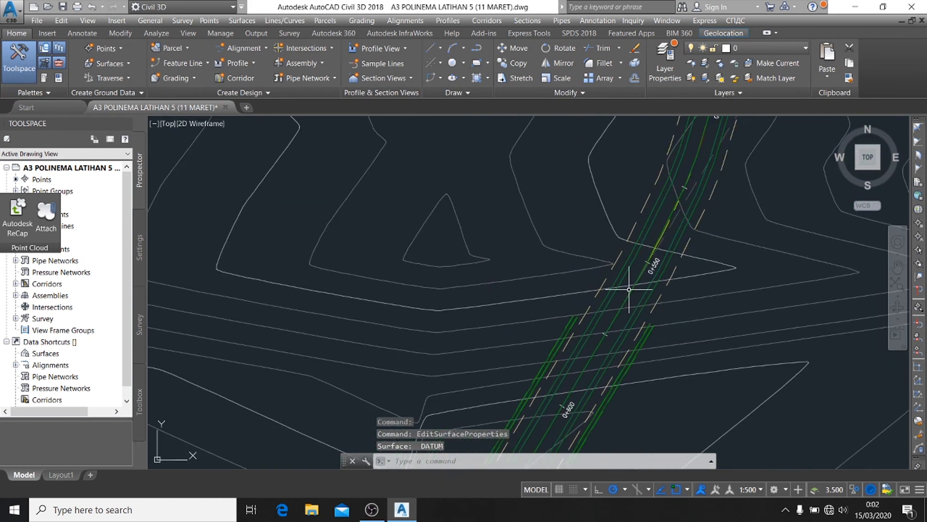
middle_click_drag(648, 265, 590, 472)
scroll(528, 244, "up", 3)
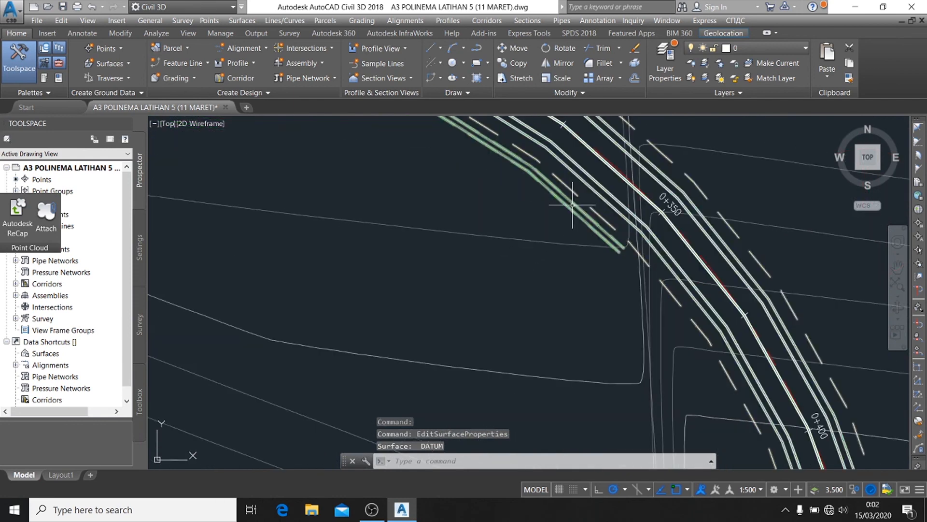
middle_click_drag(587, 196, 574, 308)
scroll(595, 261, "up", 1)
middle_click_drag(575, 240, 610, 329)
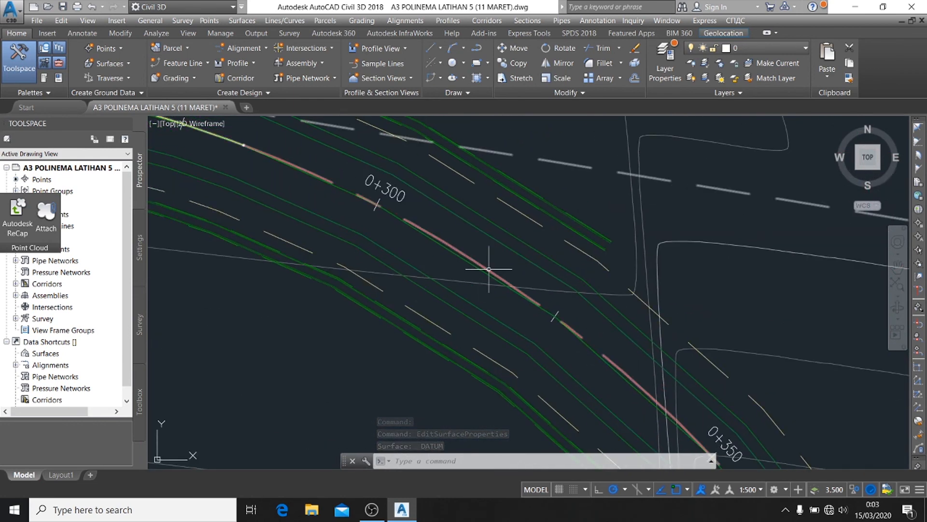
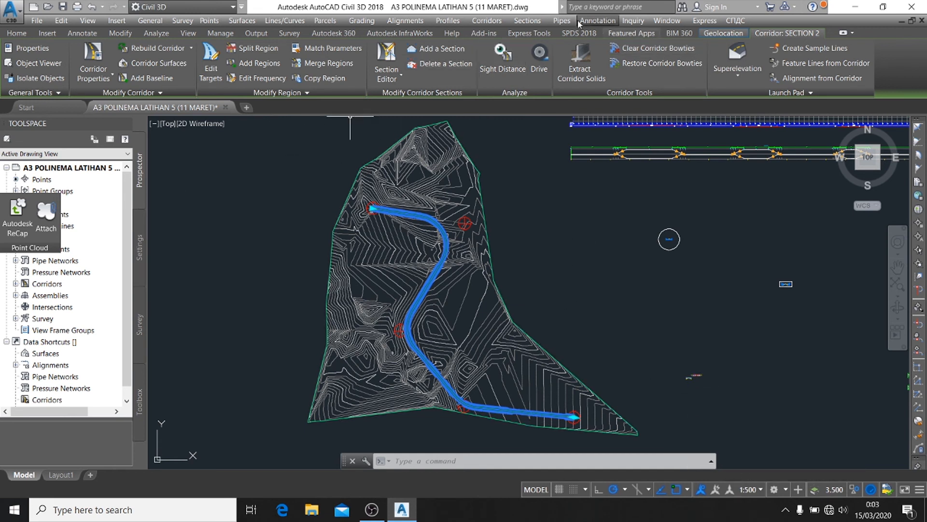
Step: Start creating sample lines along Alignment - HORISONTAL
left_click(532, 22)
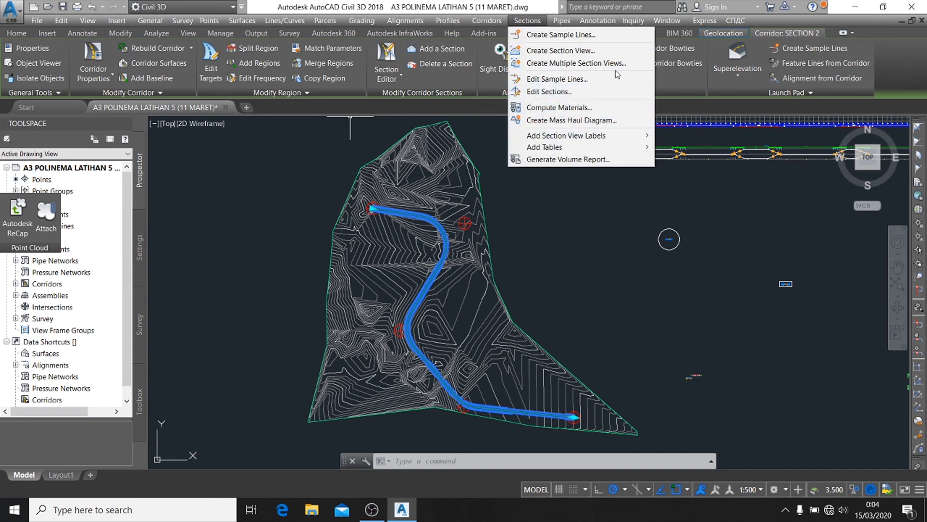
left_click(561, 34)
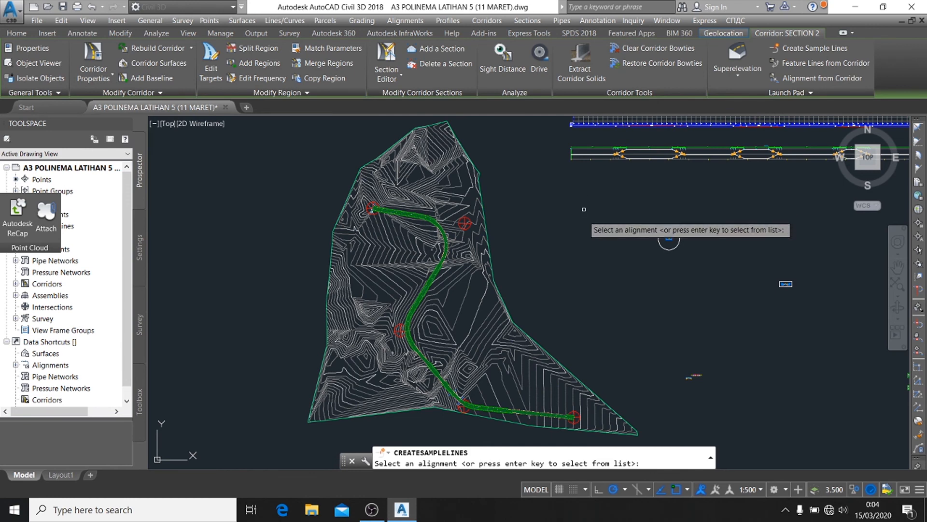
key("Return")
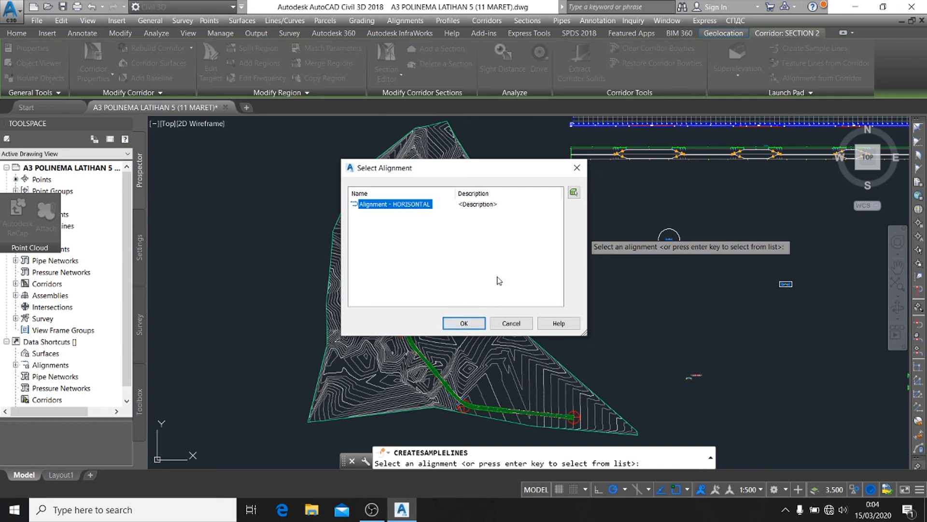
left_click(478, 321)
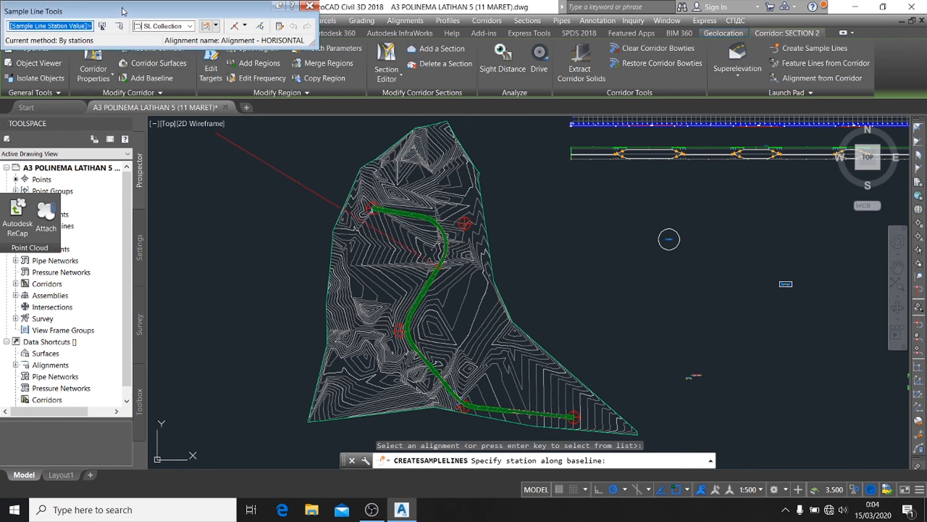
left_click_drag(123, 12, 129, 22)
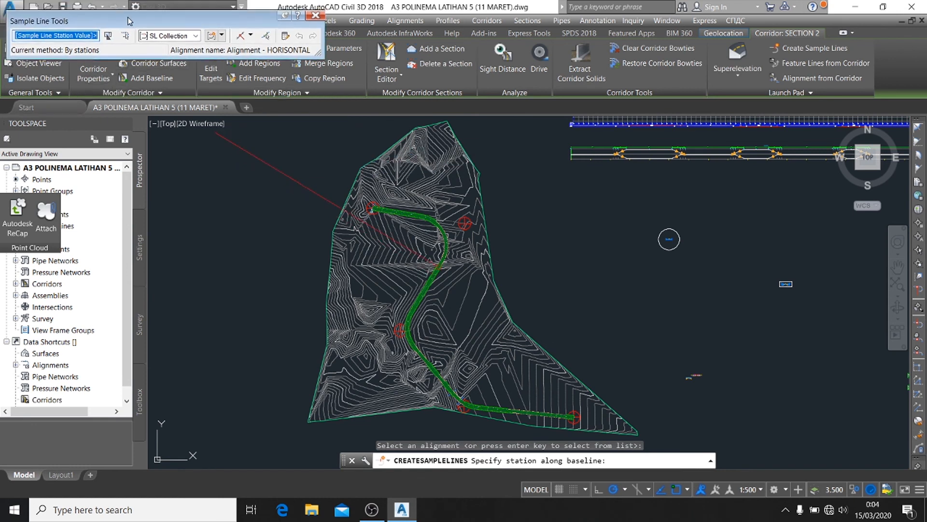
Step: Try to create sample lines by range of stations with the default station range and swath widths, and leave the command
left_click(252, 38)
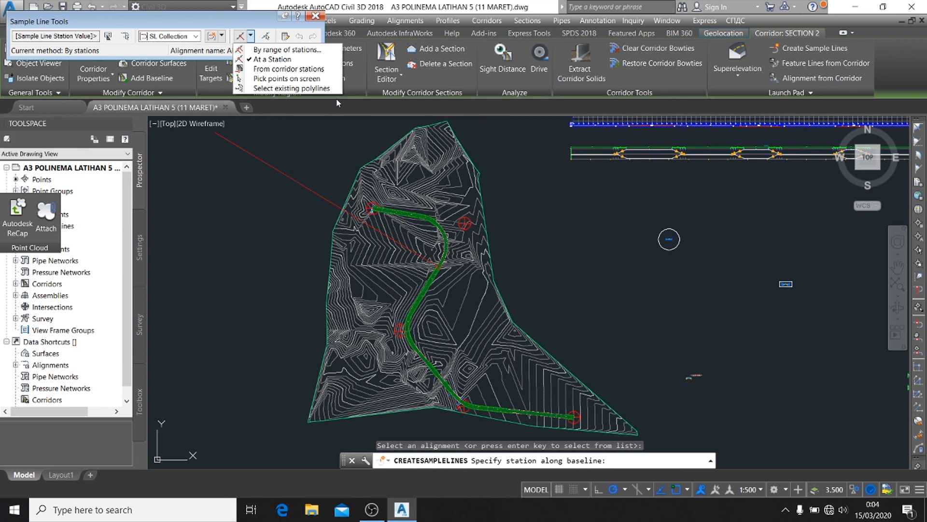
left_click(290, 50)
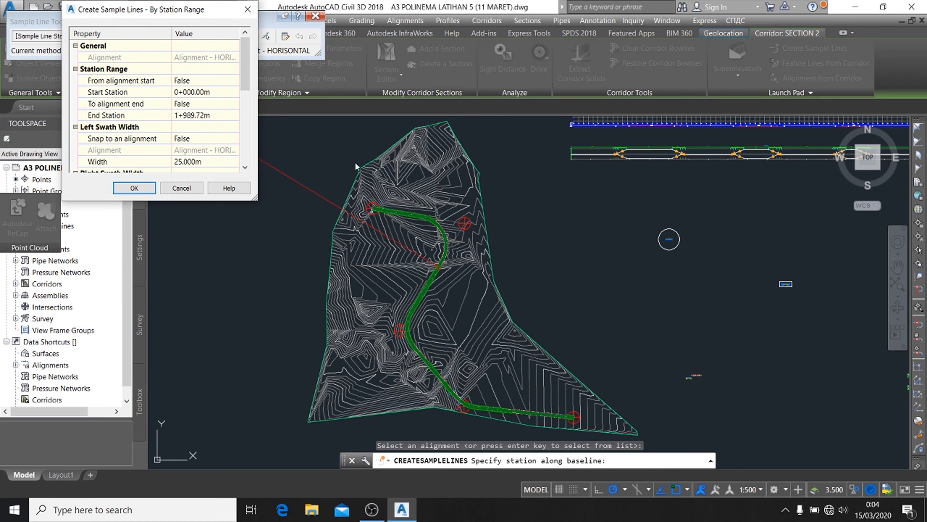
left_click(244, 168)
left_click(245, 167)
left_click(245, 168)
left_click(245, 168)
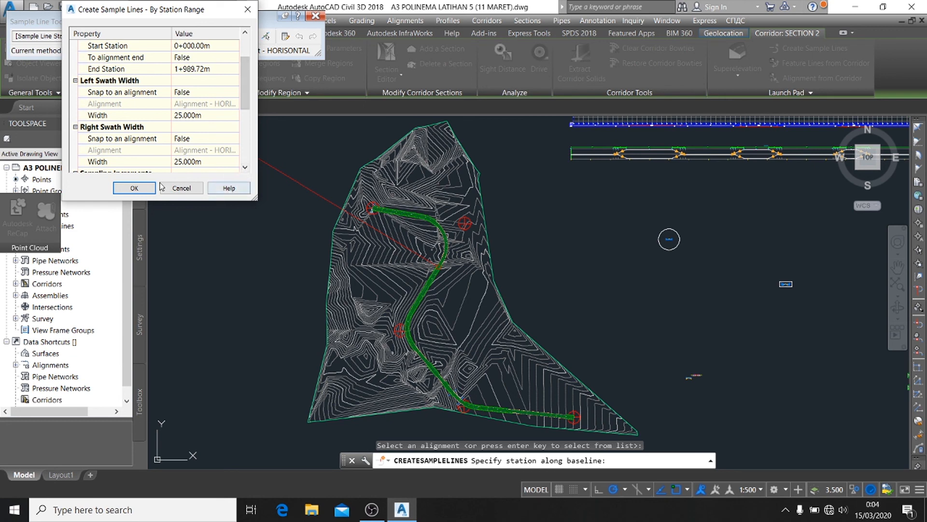
left_click(131, 188)
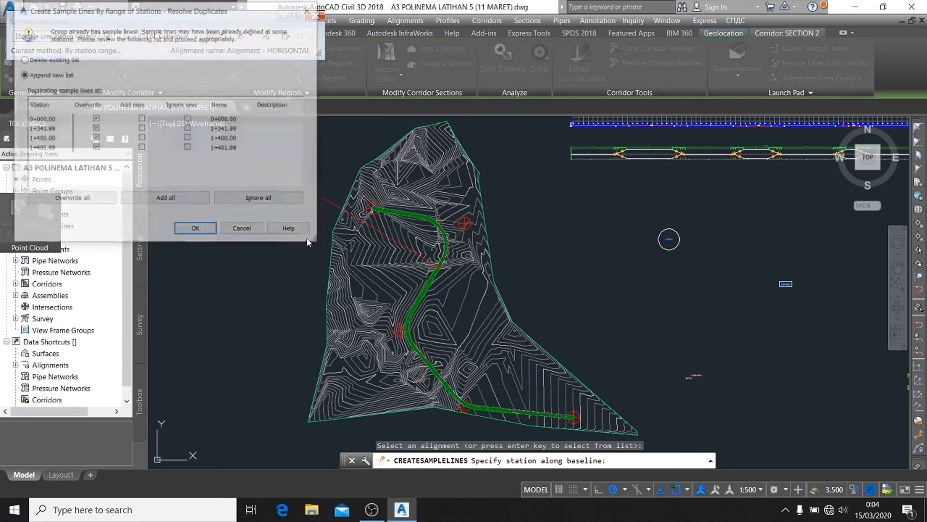
left_click(247, 231)
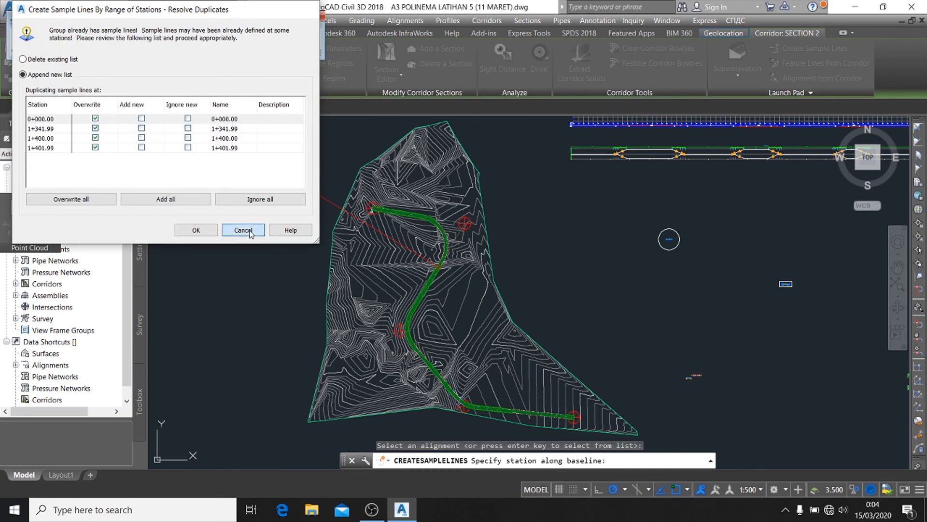
middle_click_drag(433, 305, 423, 279)
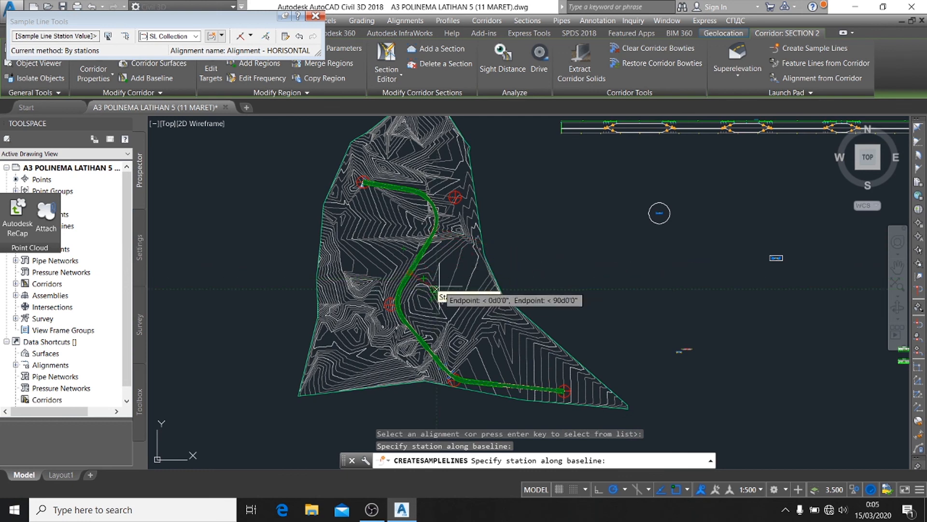
key("Return")
Step: Examine the existing cross-section views on the section sheet and their placement beside the site plan and profile
scroll(669, 239, "down", 3)
scroll(613, 377, "up", 6)
scroll(612, 389, "up", 3)
scroll(604, 299, "down", 4)
scroll(505, 295, "up", 3)
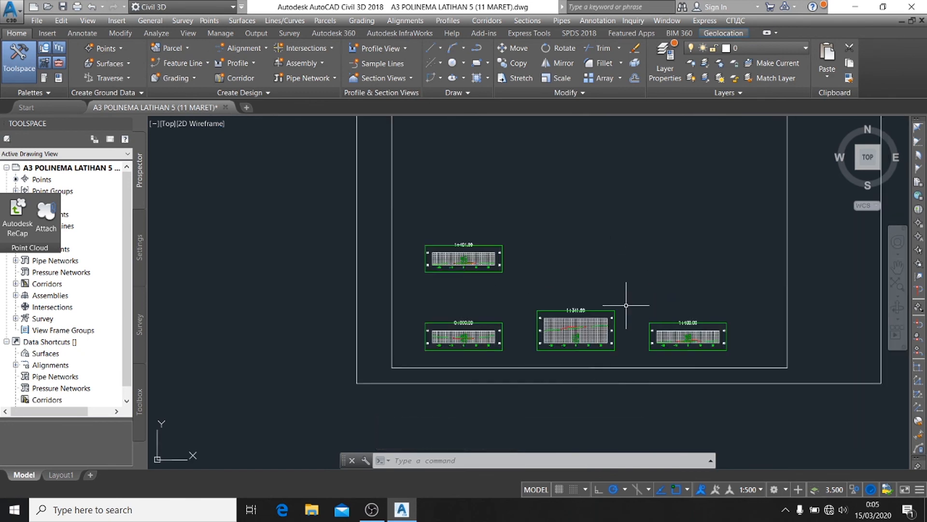
scroll(606, 367, "down", 2)
scroll(599, 348, "down", 5)
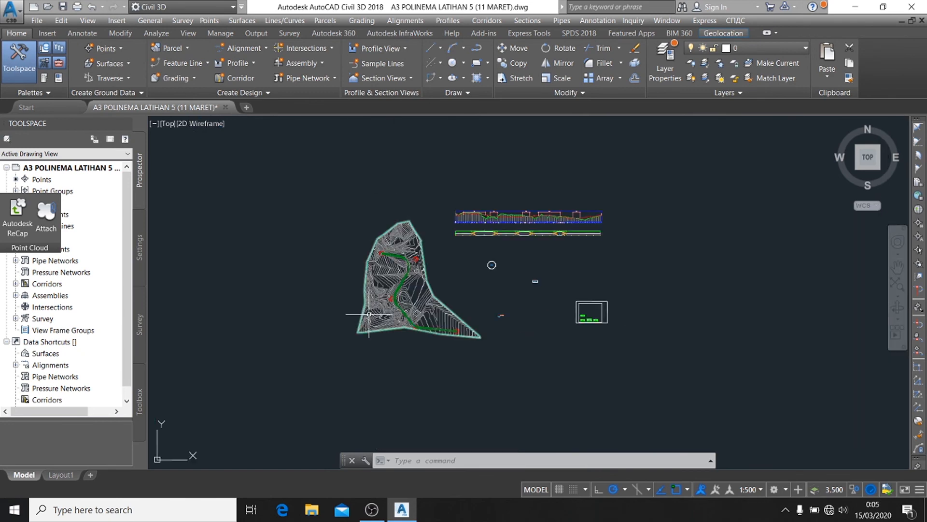
scroll(603, 328, "up", 3)
middle_click_drag(633, 278, 623, 309)
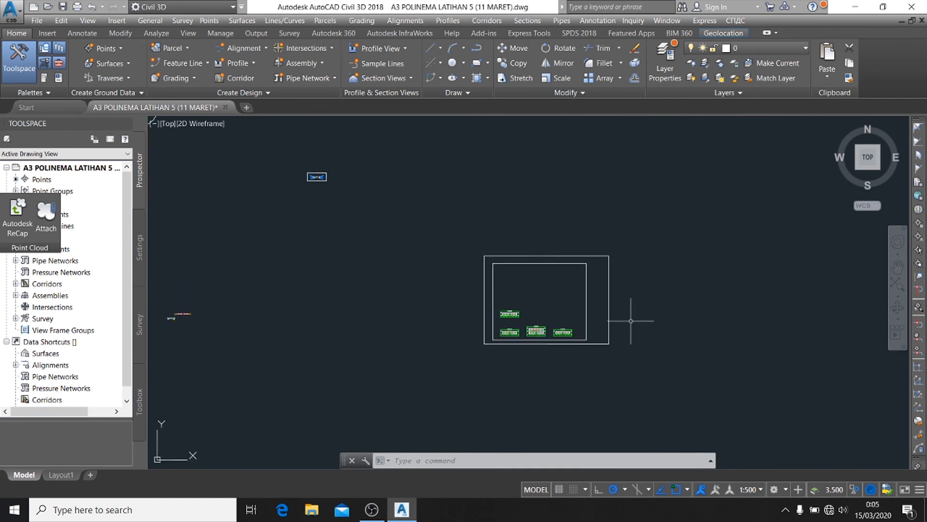
Step: Set the section sheet's Plot All group plot style to arrange the section views by rows
left_click(610, 338)
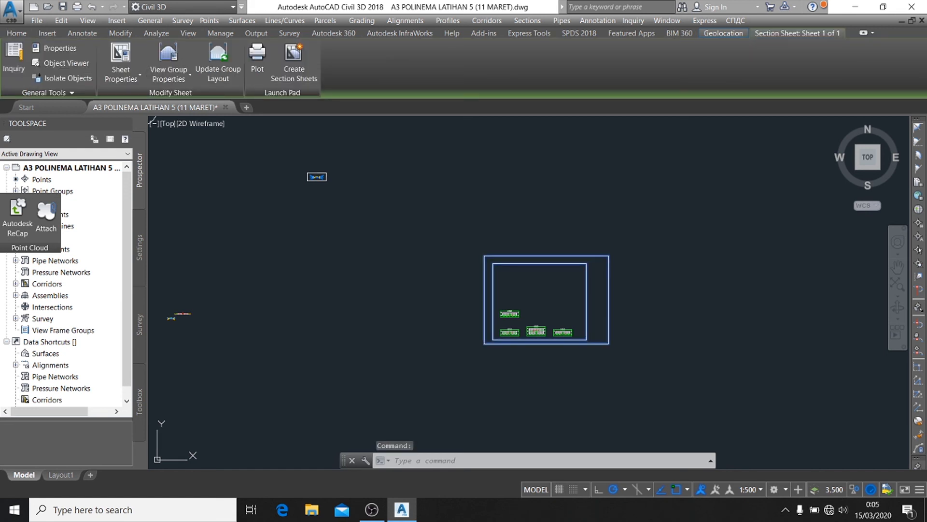
right_click(610, 335)
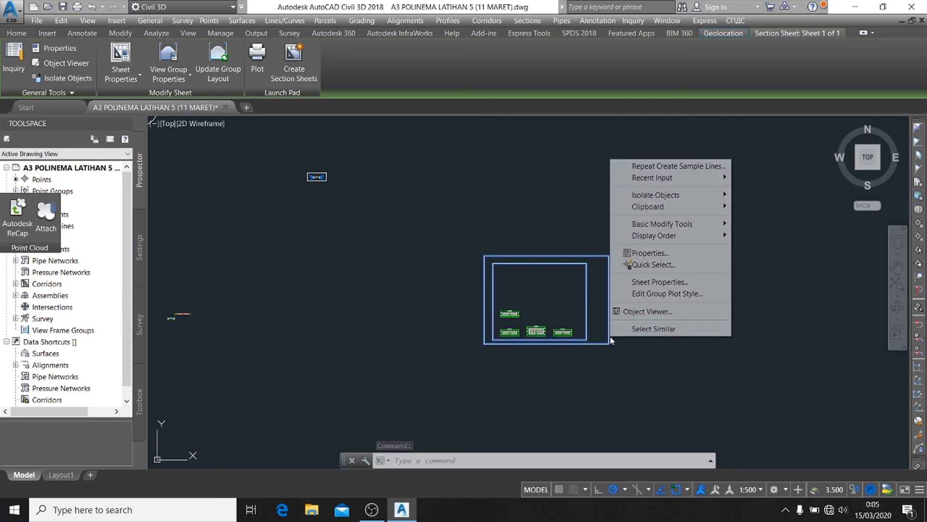
left_click(642, 293)
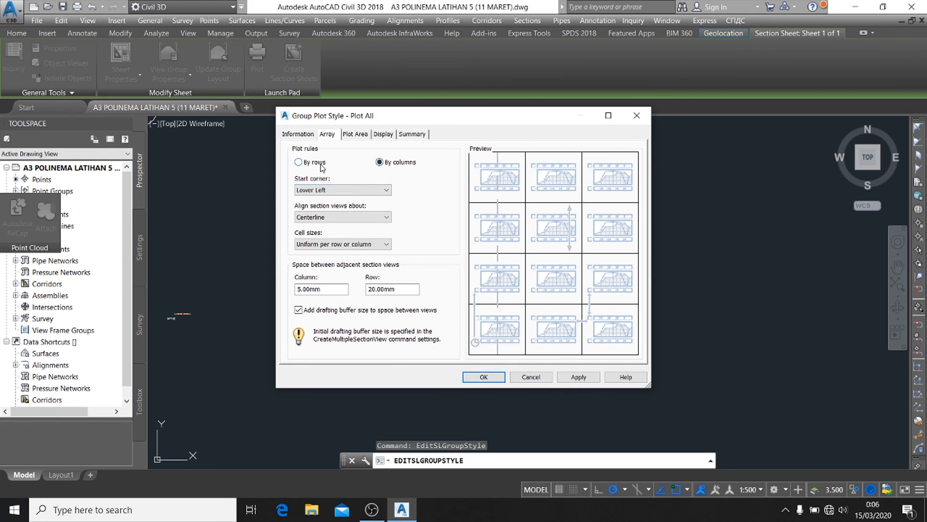
left_click(322, 164)
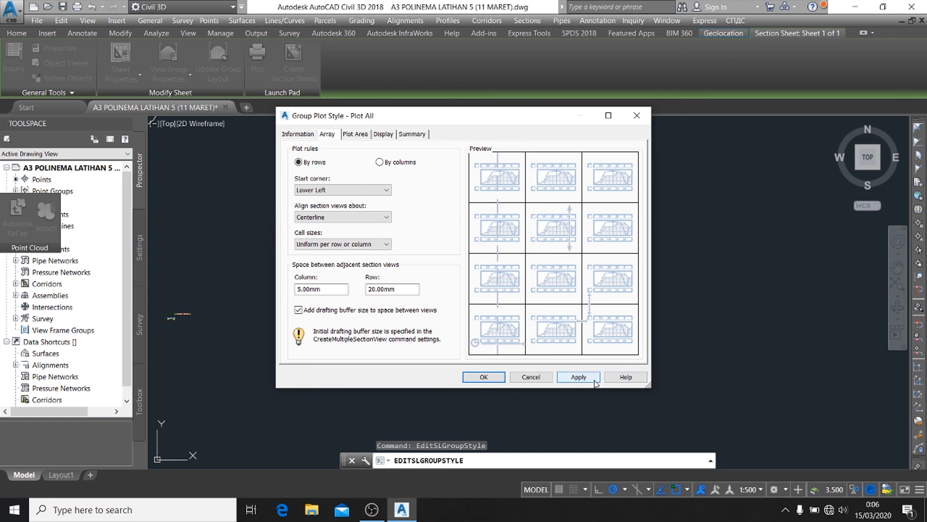
left_click(476, 377)
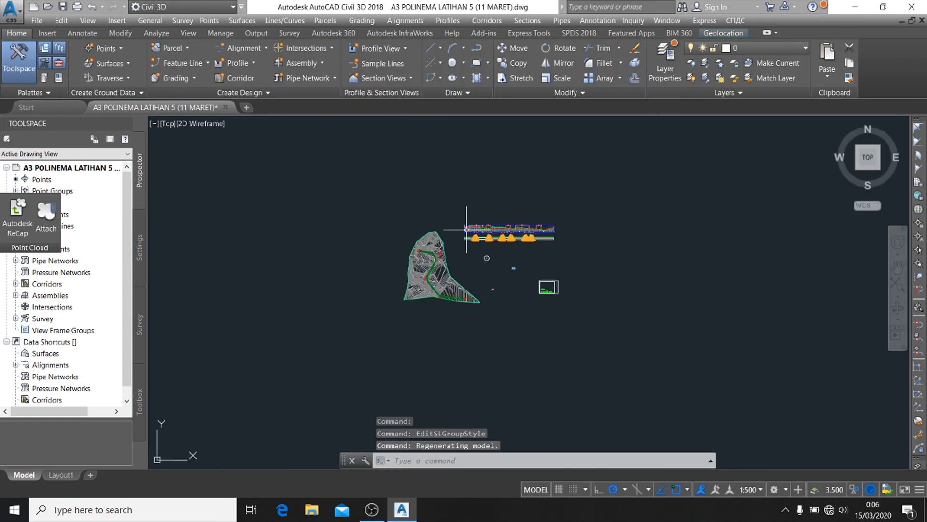
scroll(445, 261, "up", 6)
scroll(539, 303, "up", 10)
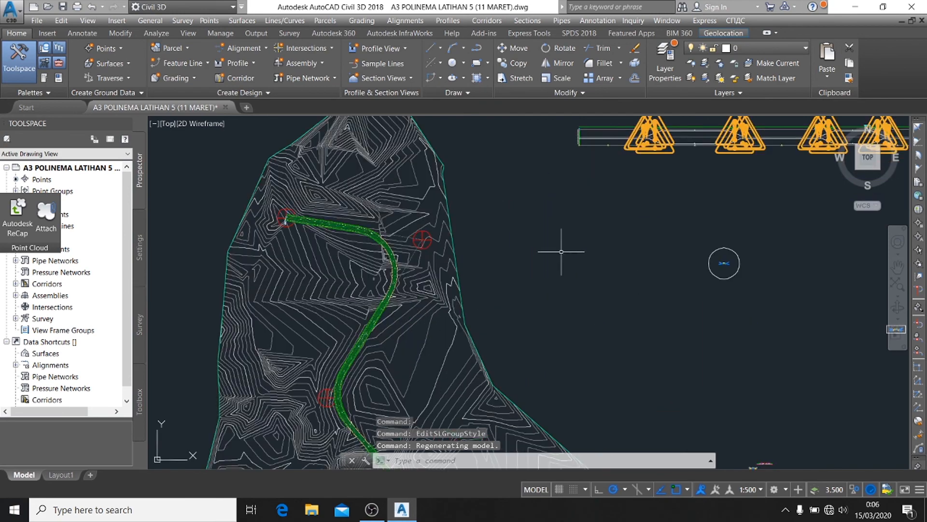
scroll(461, 267, "down", 10)
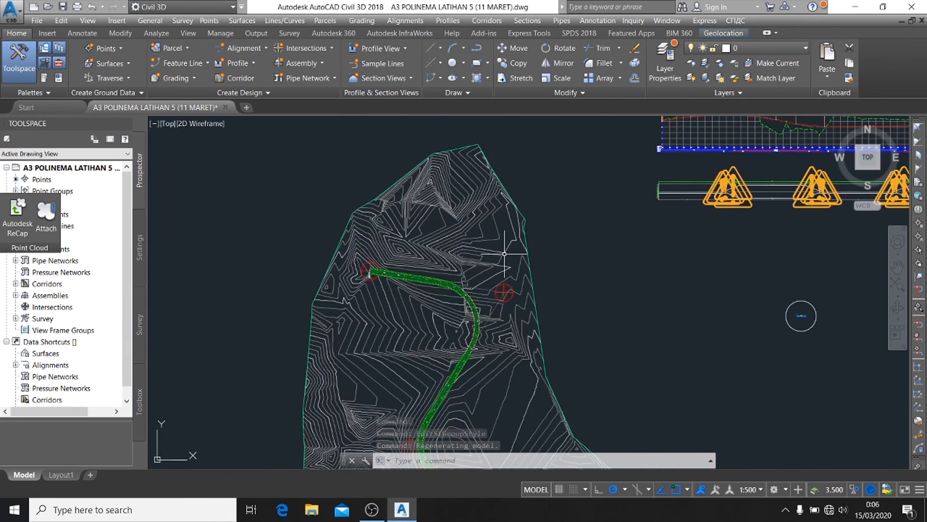
scroll(444, 244, "up", 5)
scroll(486, 354, "down", 4)
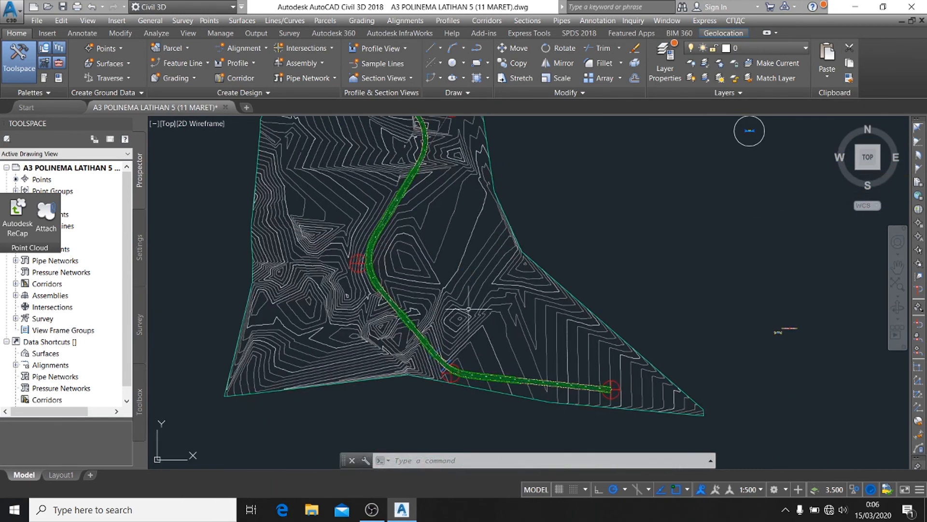
scroll(535, 385, "up", 10)
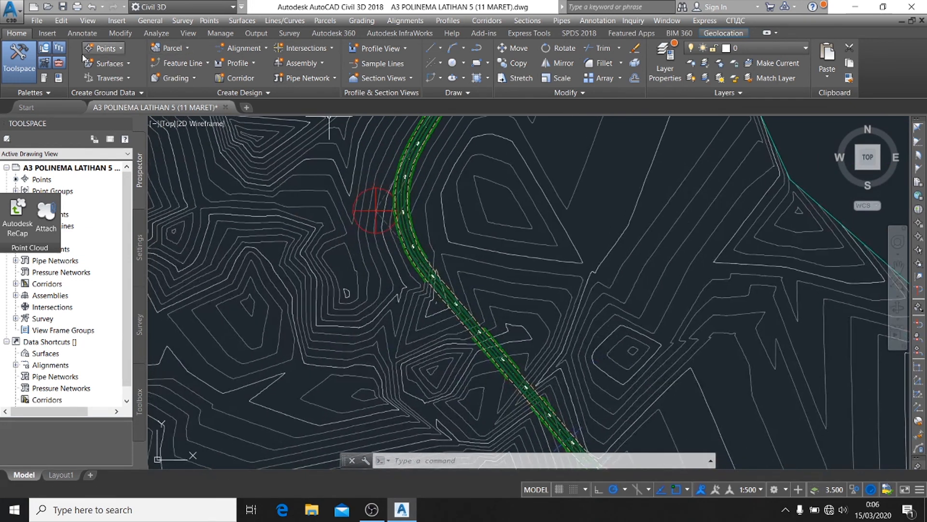
Step: Save the drawing to the Desktop as A3 POLINEMA LATIHAN 5 (11 MARET), overwriting the existing file, and exit the program
left_click(20, 14)
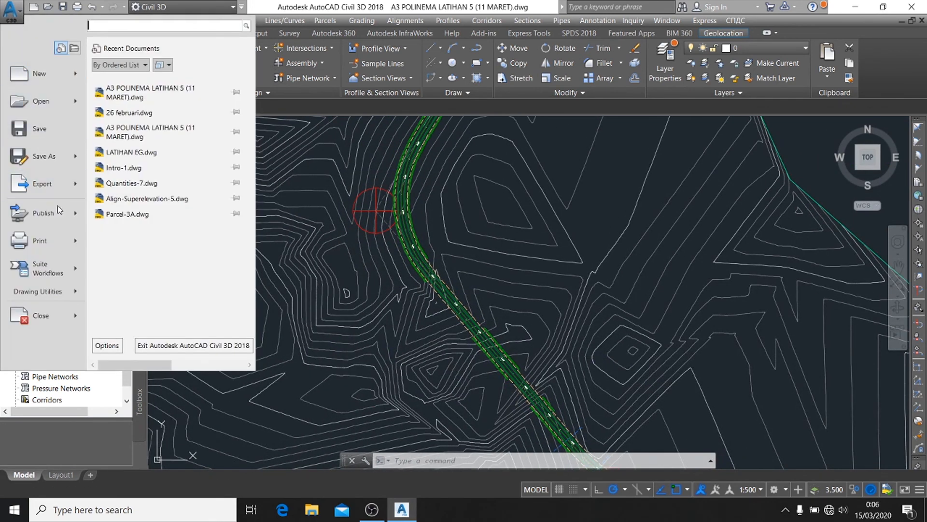
left_click(50, 154)
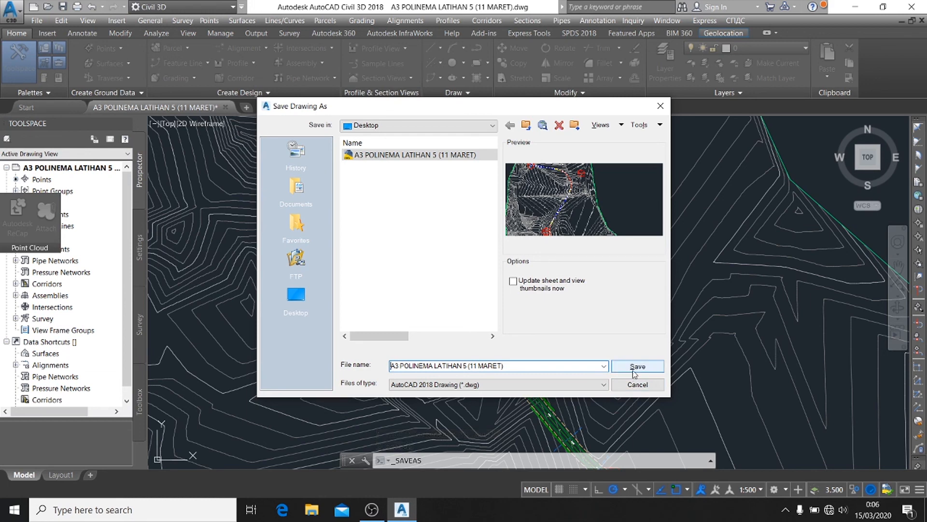
left_click(637, 366)
left_click(455, 287)
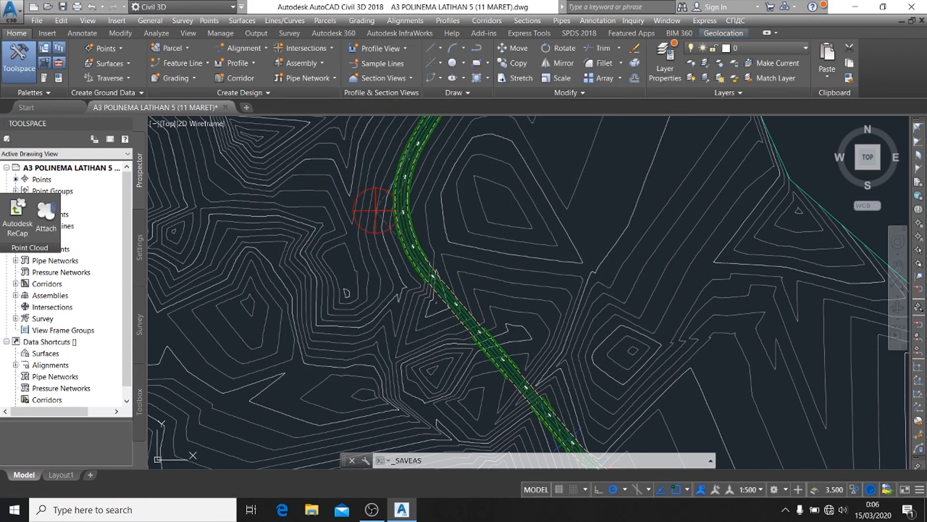
left_click(911, 6)
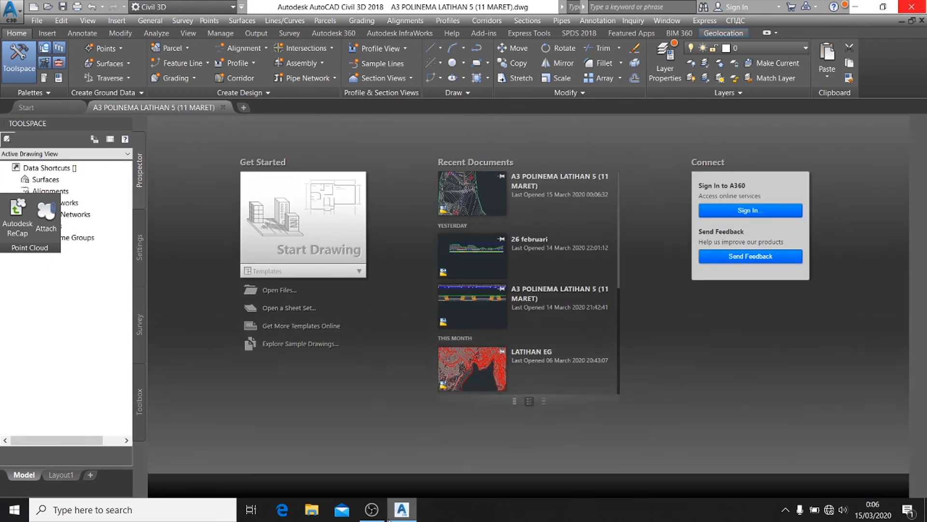